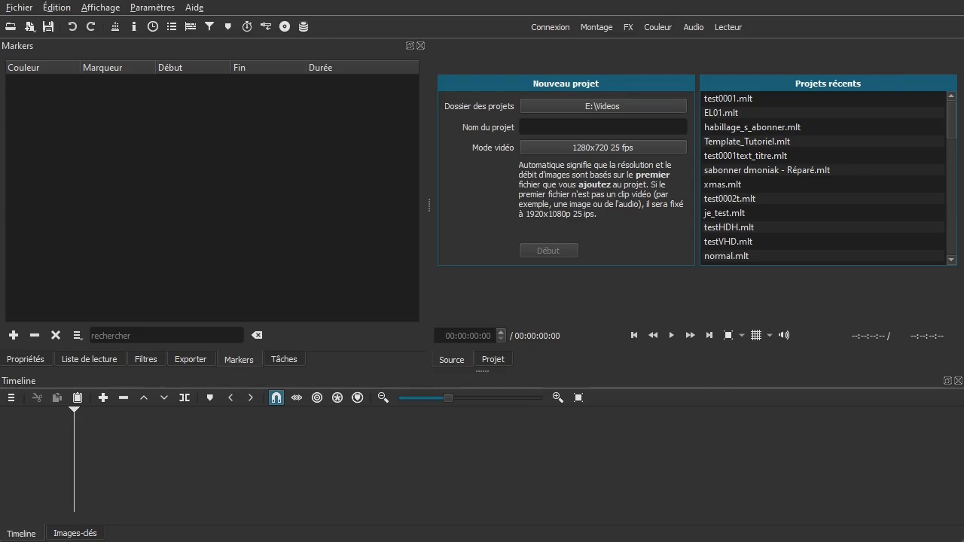
Show the playlist and open the recent project test0001.mlt
left_click(96, 361)
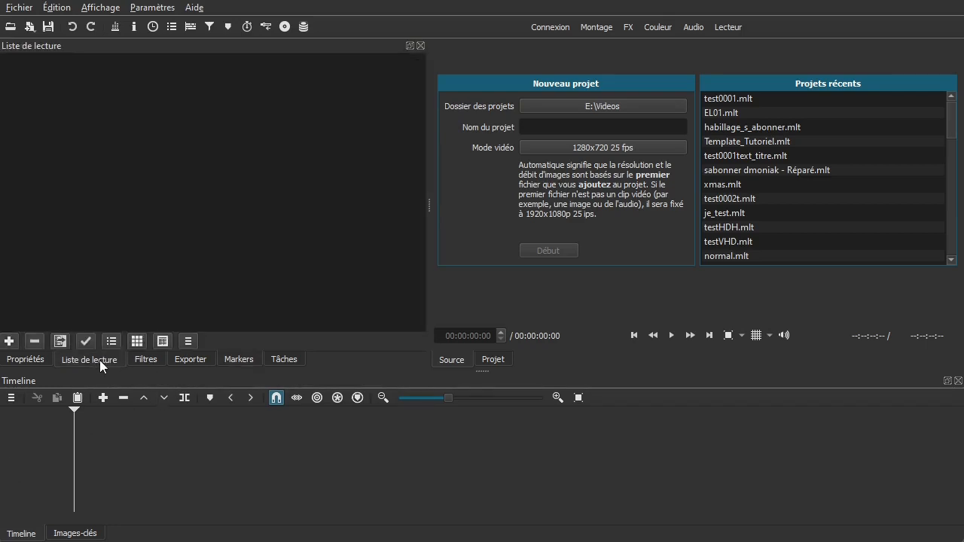
left_click(727, 99)
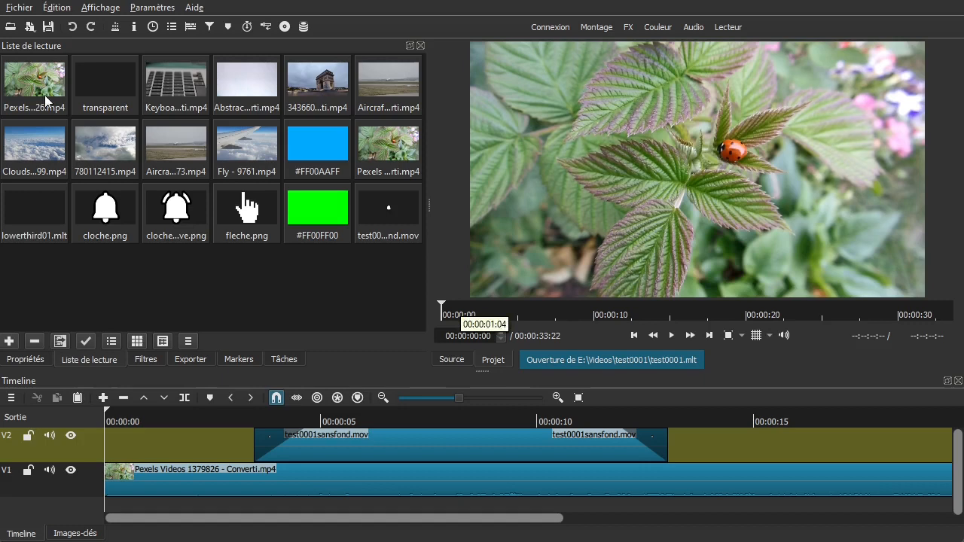
Check which version of Shotcut is installed in its About information
left_click(193, 8)
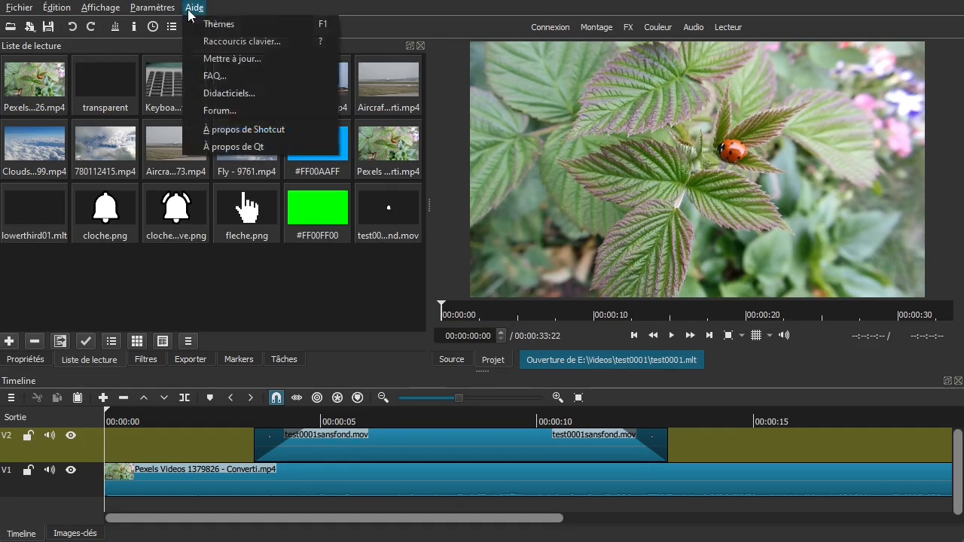
left_click(223, 130)
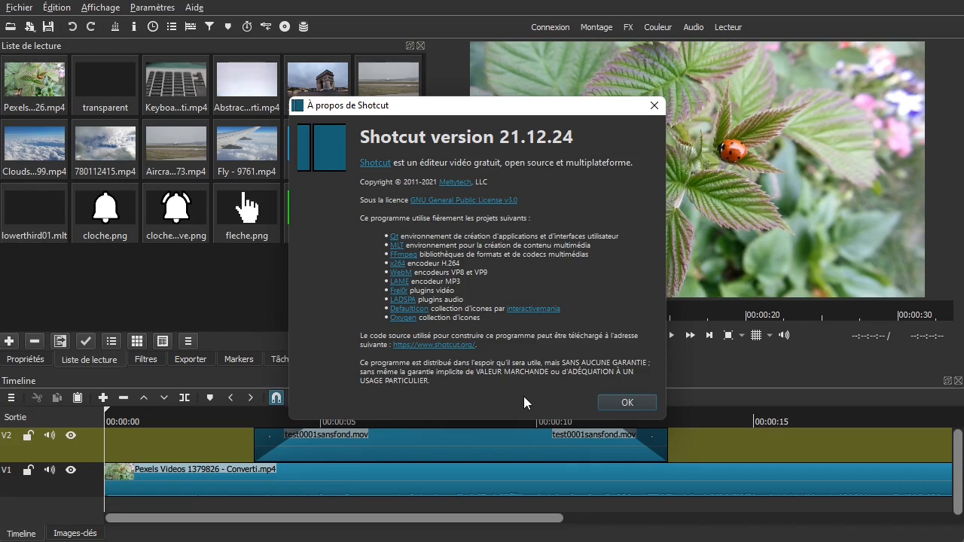
left_click(604, 400)
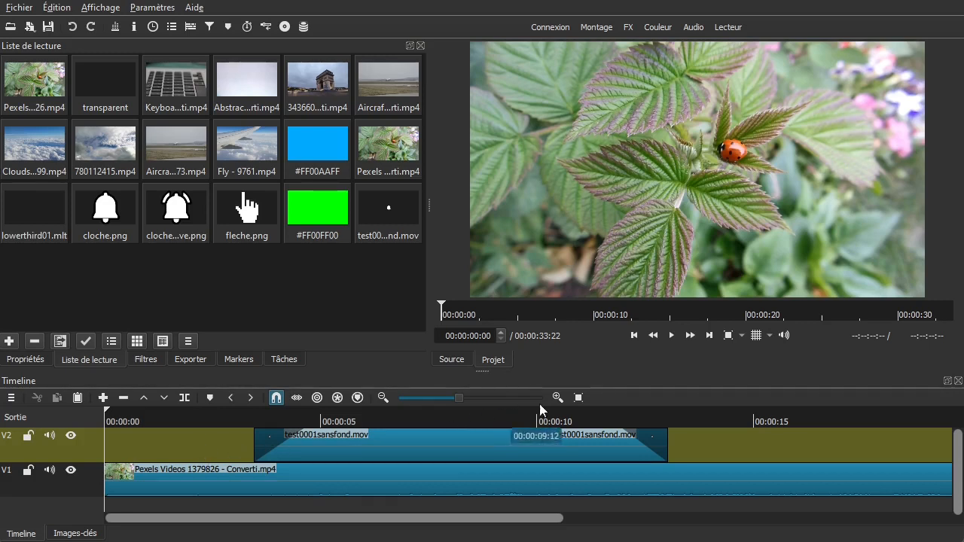
Delete the test0001sansfond.mov clip from track V2
left_click(578, 398)
left_click_drag(156, 450, 244, 443)
left_click(249, 439)
key("Delete")
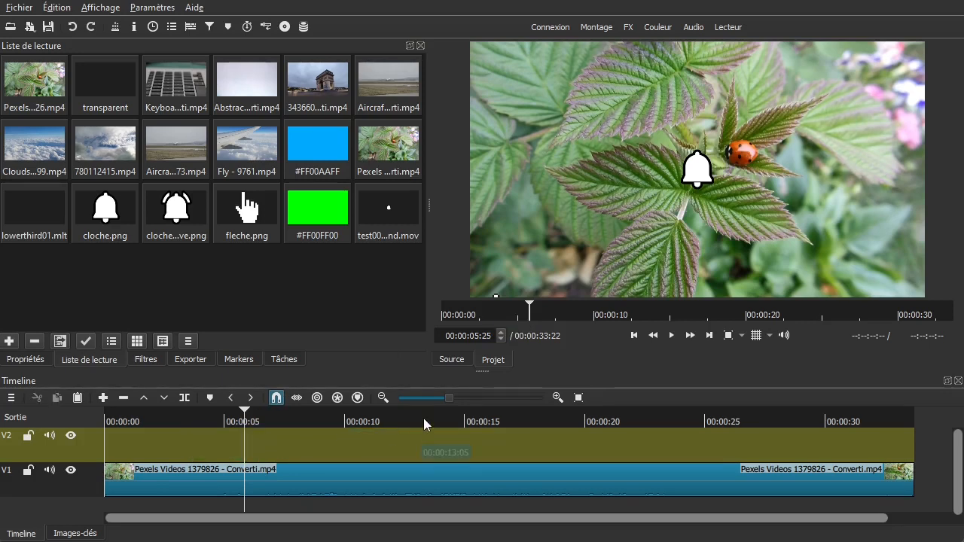
Add a marker at 00:00:04:00 on the timeline
left_click(383, 398)
left_click_drag(263, 441, 361, 441)
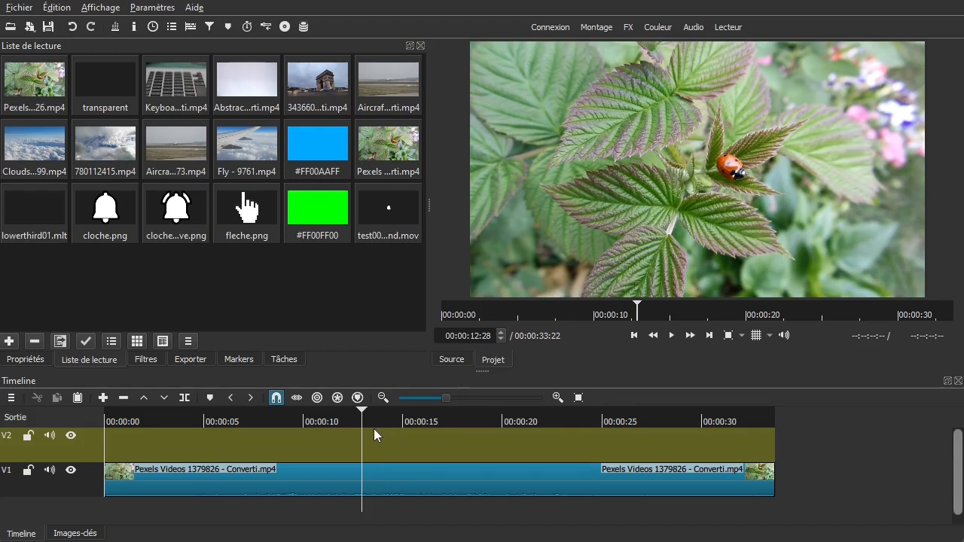
left_click_drag(275, 444, 162, 449)
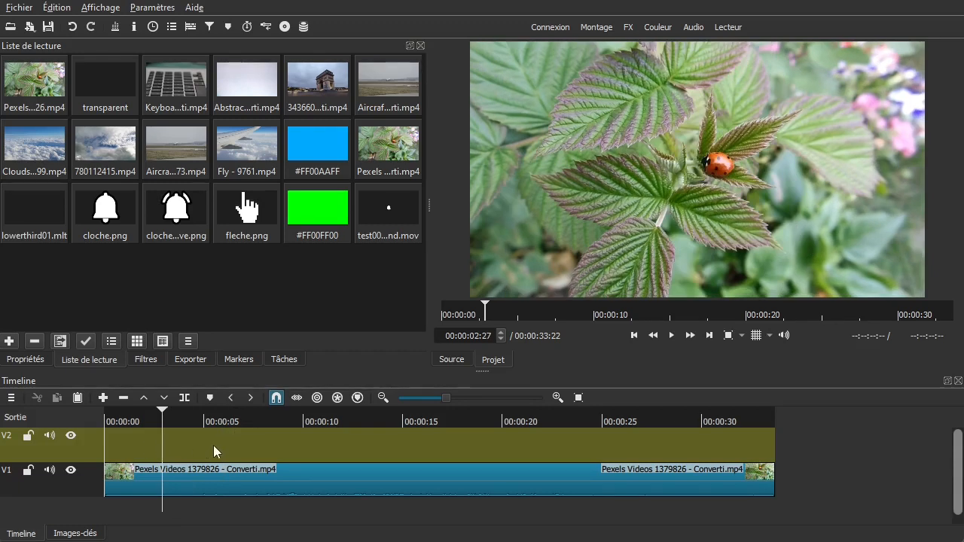
left_click_drag(223, 441, 305, 453)
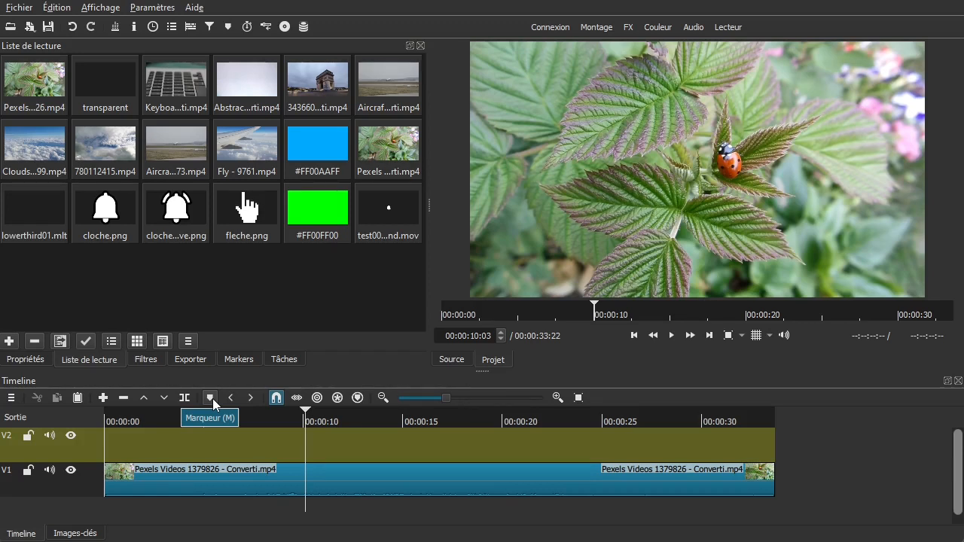
left_click_drag(254, 449, 184, 447)
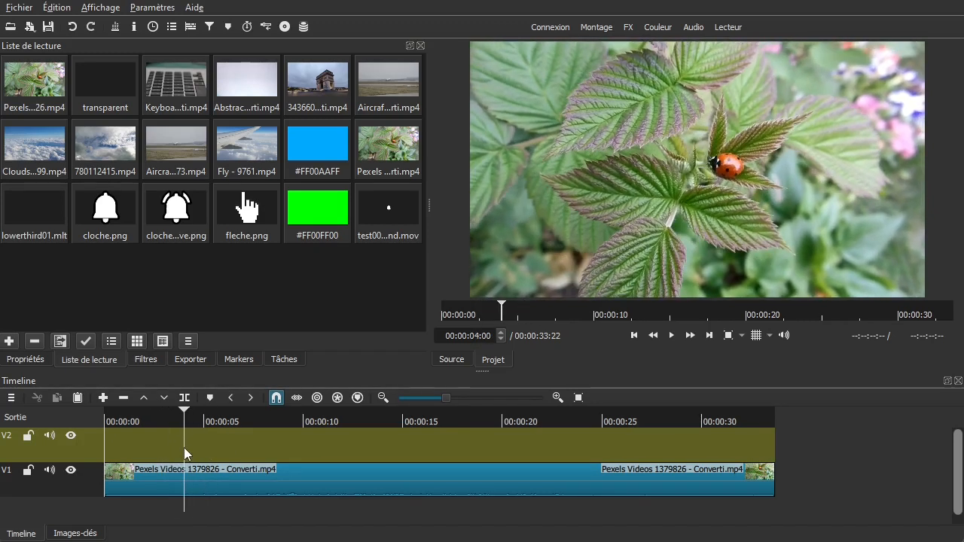
left_click(210, 398)
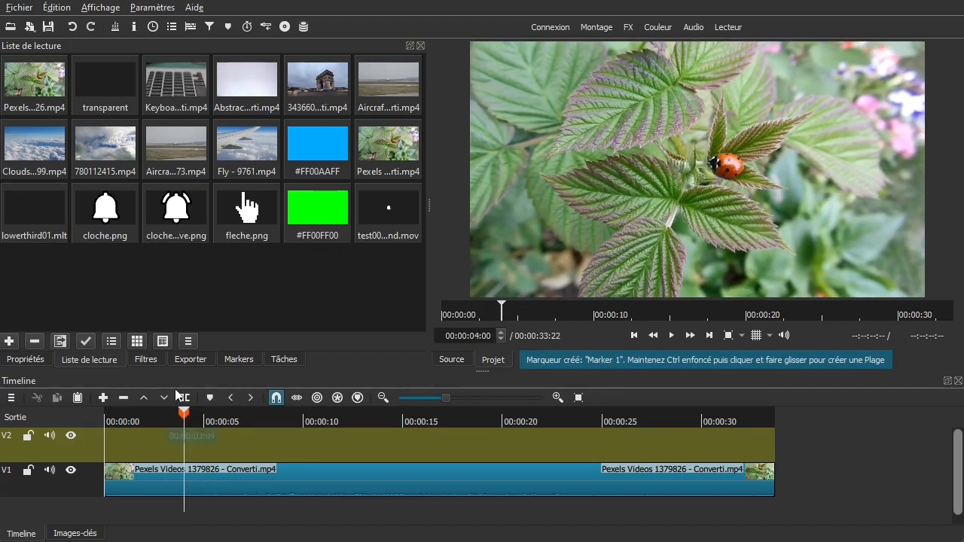
Add a second marker at 00:00:09:04 on the timeline
left_click_drag(189, 426, 213, 439)
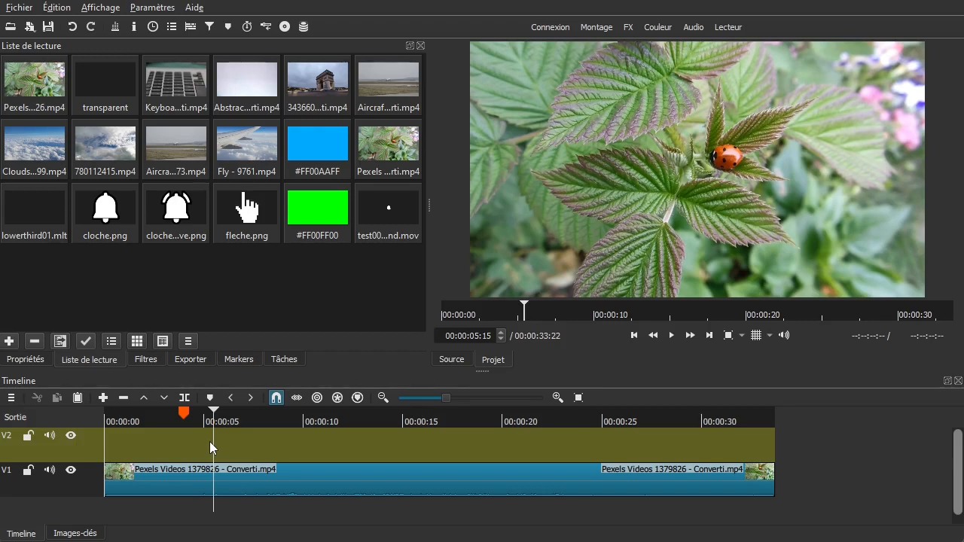
left_click_drag(247, 433, 286, 444)
key("m")
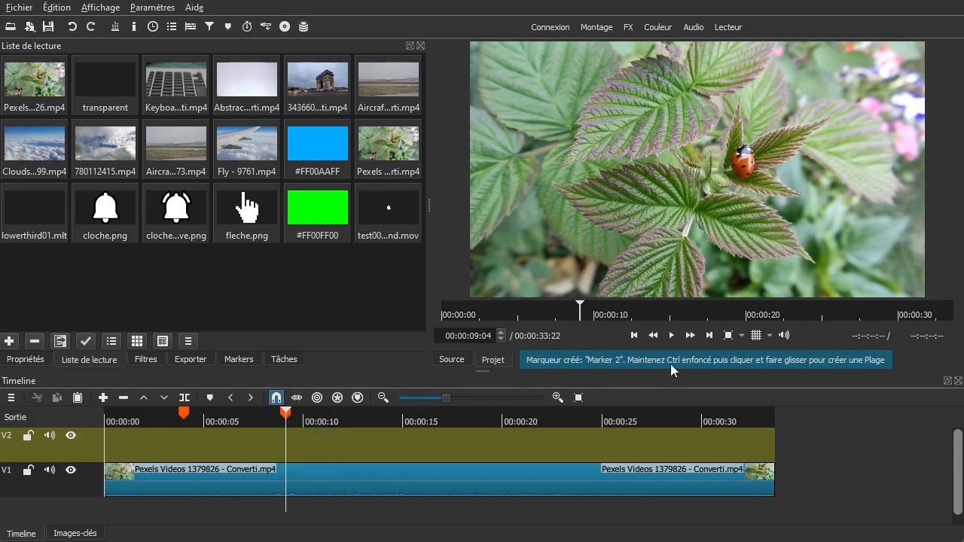
Add a third marker at 00:00:10:25 and stretch it into a range ending at 00:00:20:24
key("space")
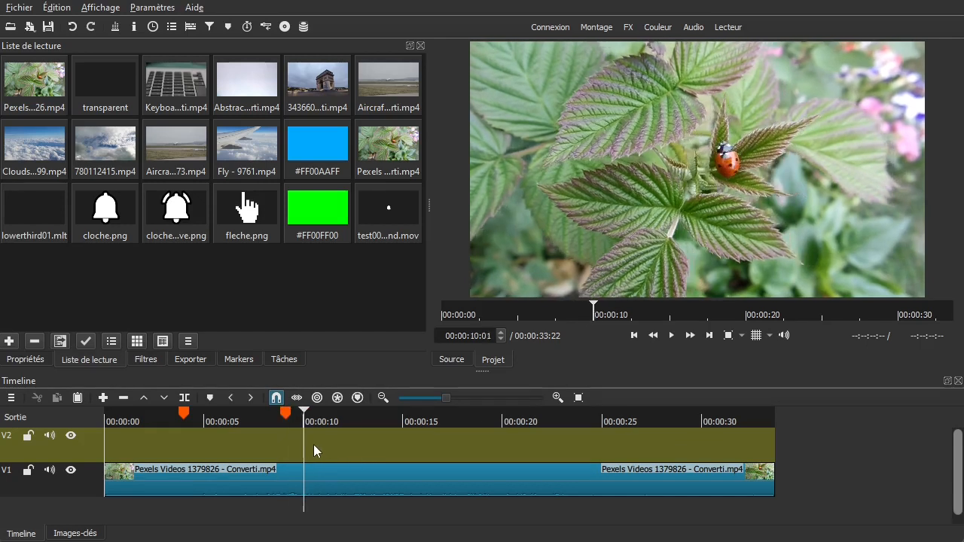
key("space")
key("m")
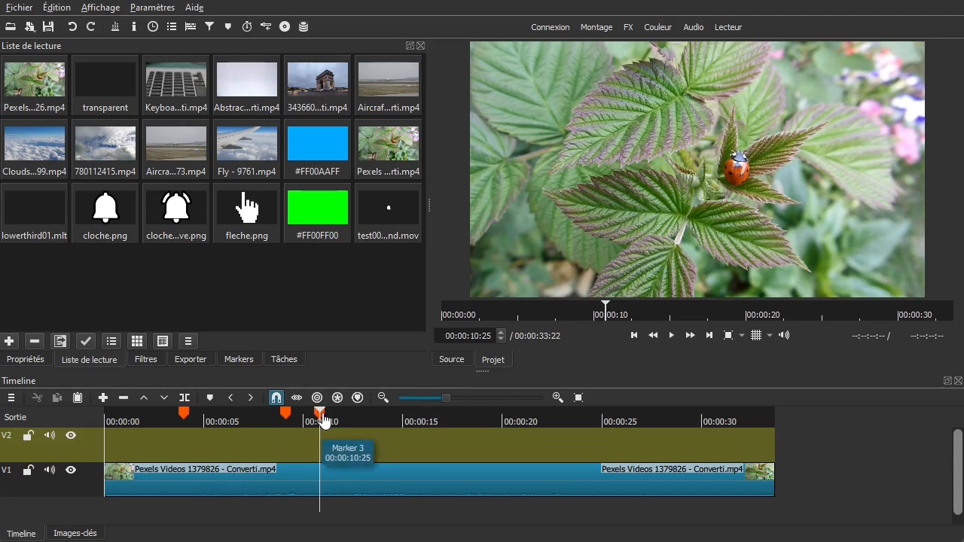
left_click_drag(328, 414, 516, 423)
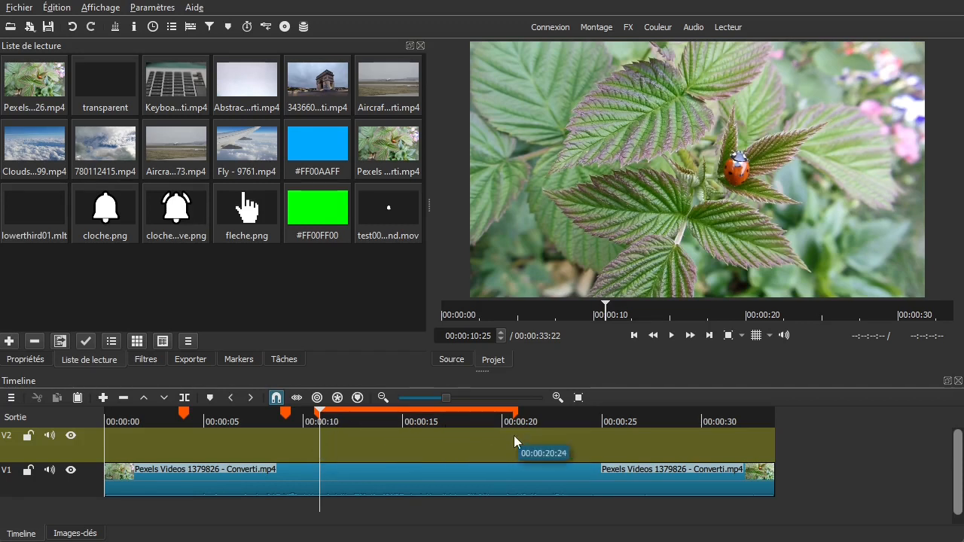
left_click(266, 457)
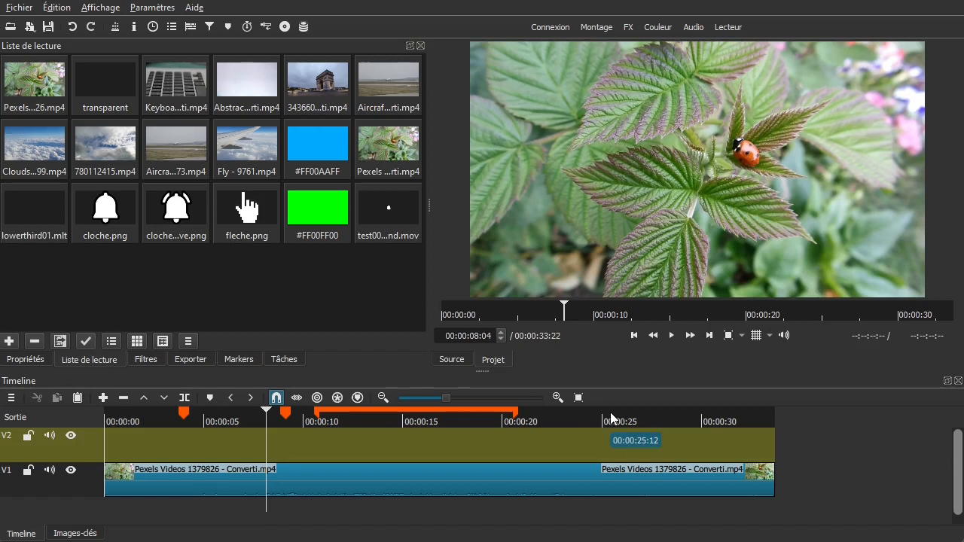
Try the Marker 3 range as the export source, restore the source to Timeline, and return to the playlist
left_click(181, 361)
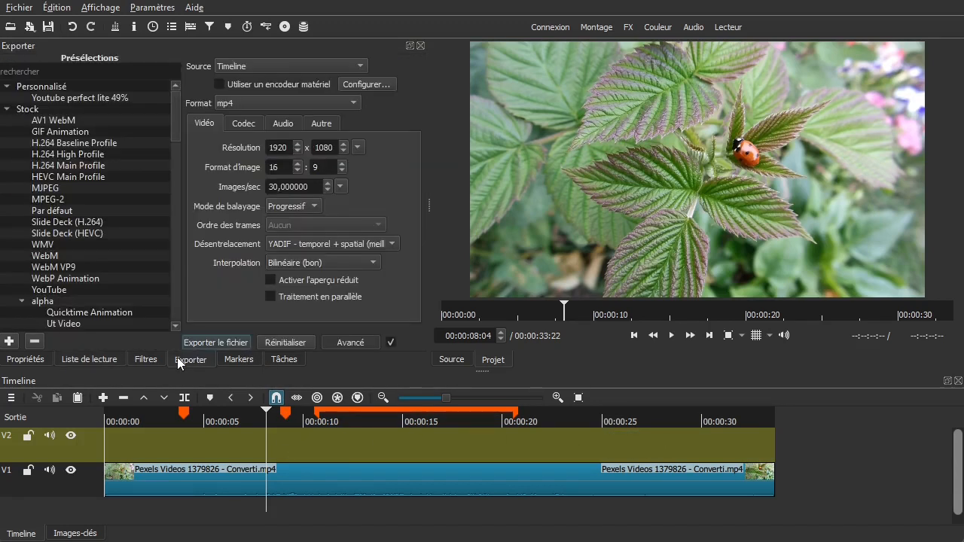
left_click(249, 66)
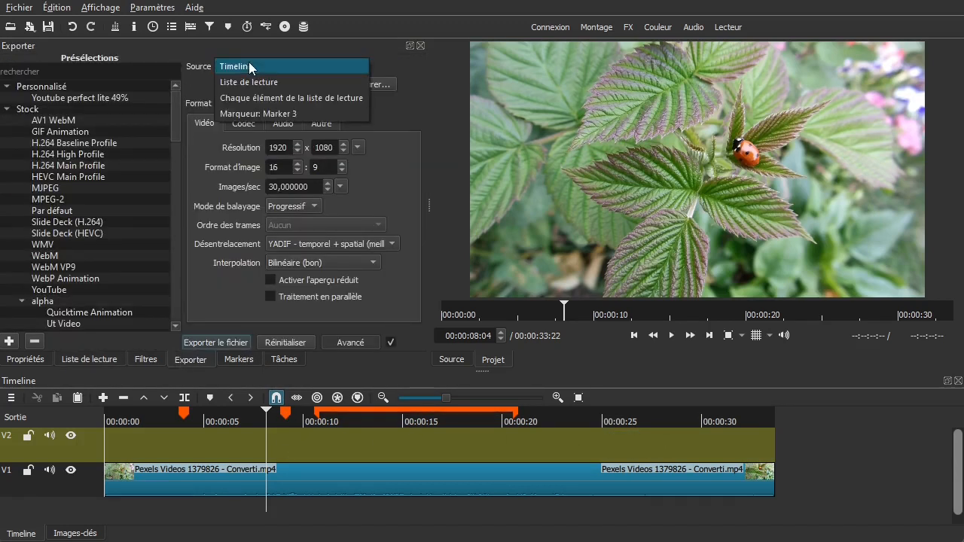
left_click(291, 113)
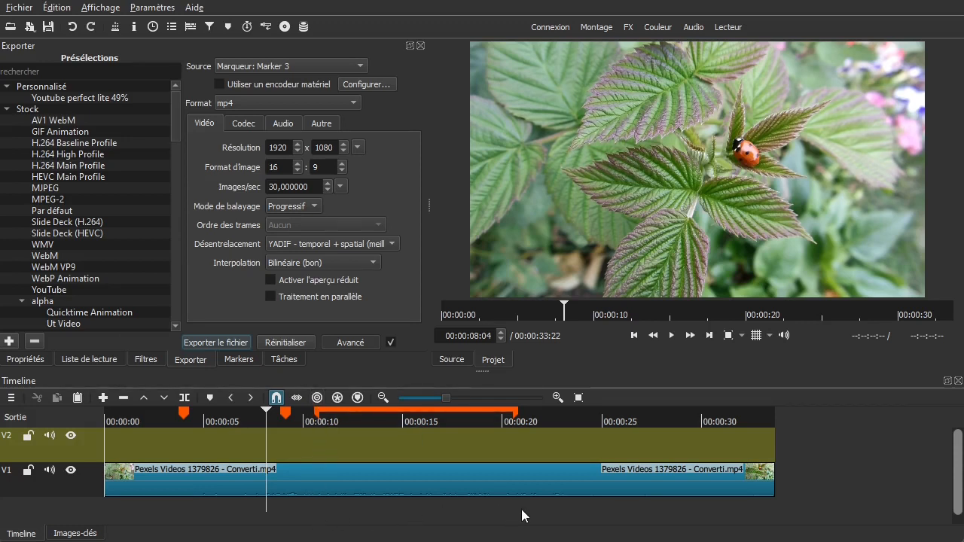
left_click(285, 69)
left_click(288, 17)
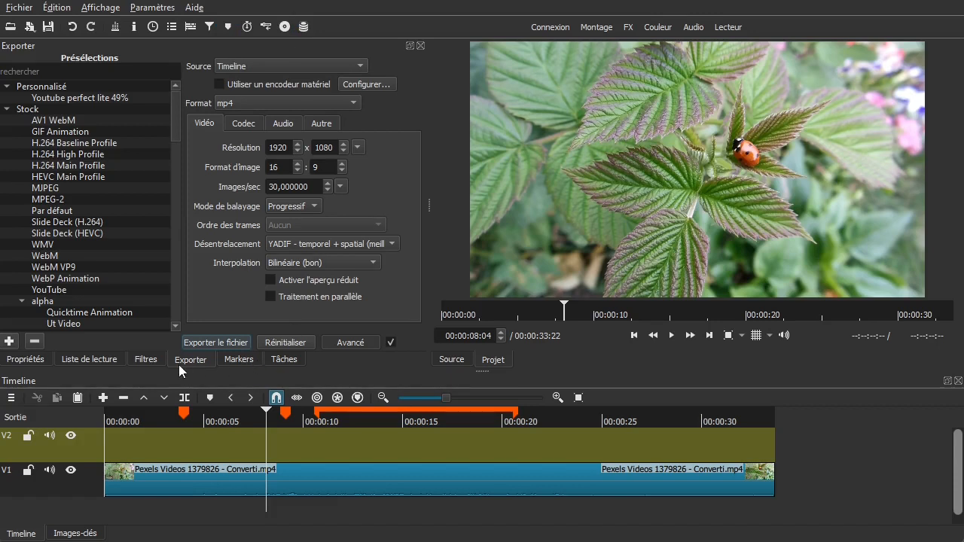
left_click(117, 359)
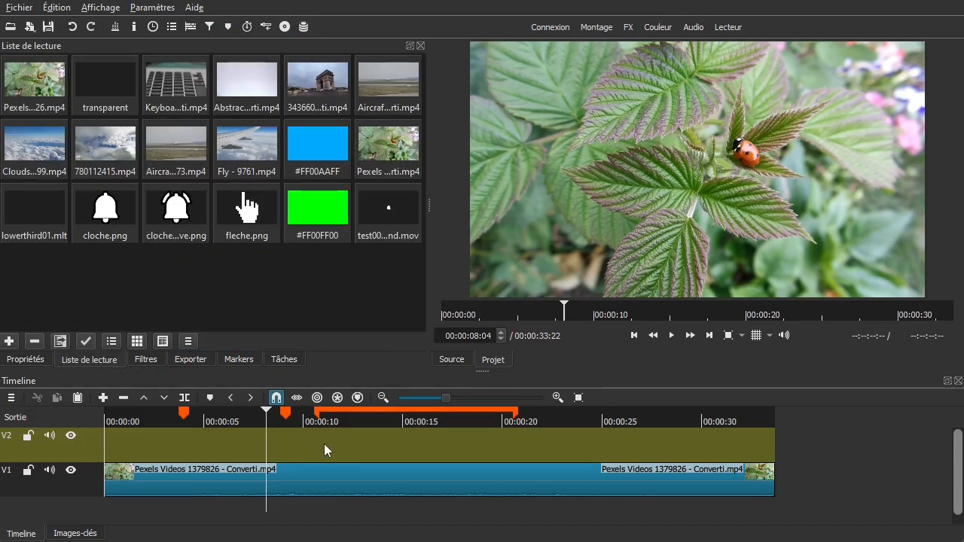
Remove the Pexels video clip from track V1 and delete all three markers from the timeline
left_click(328, 438)
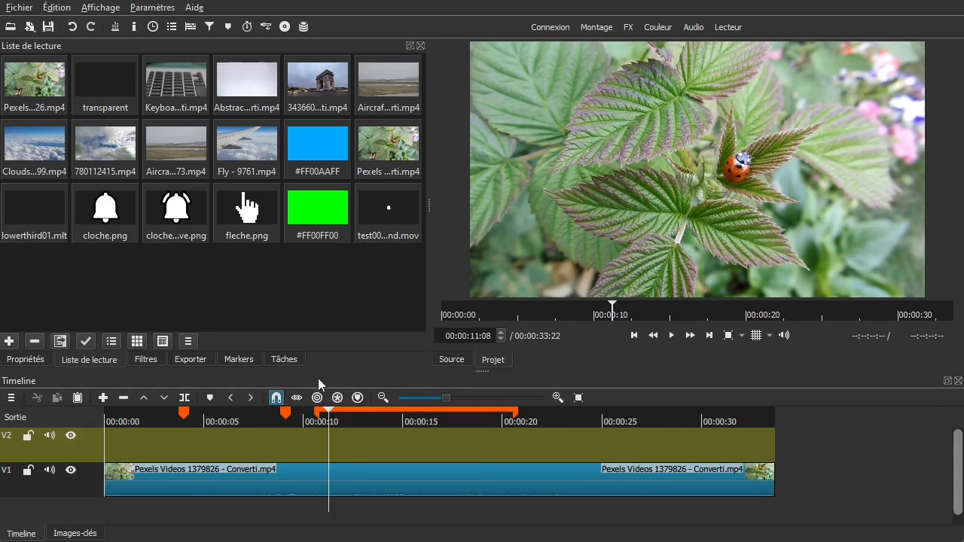
left_click(183, 413)
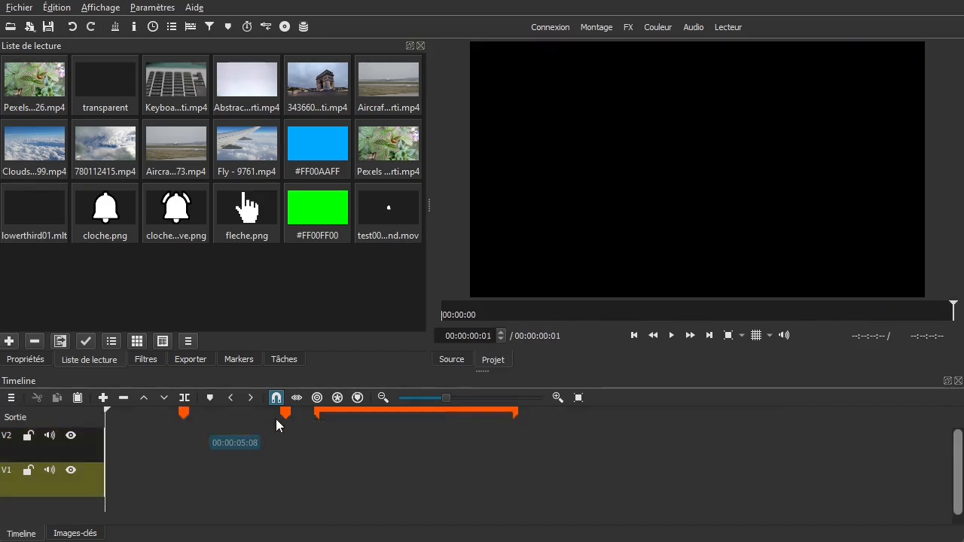
right_click(346, 414)
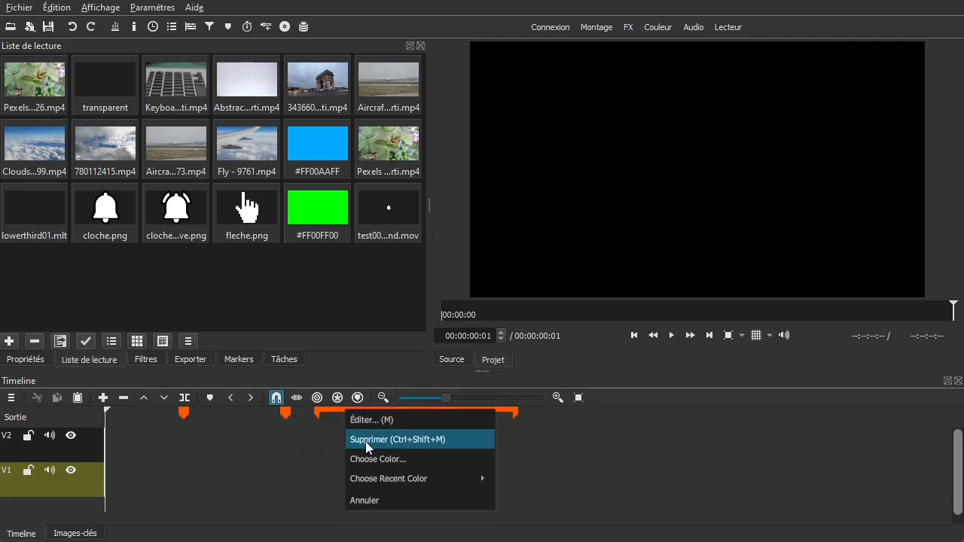
left_click(365, 442)
left_click(325, 443)
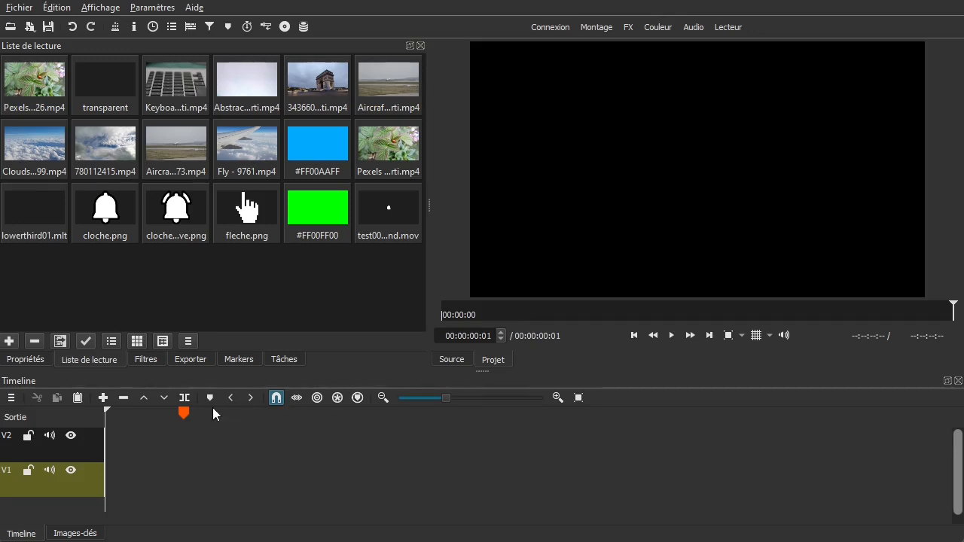
right_click(189, 413)
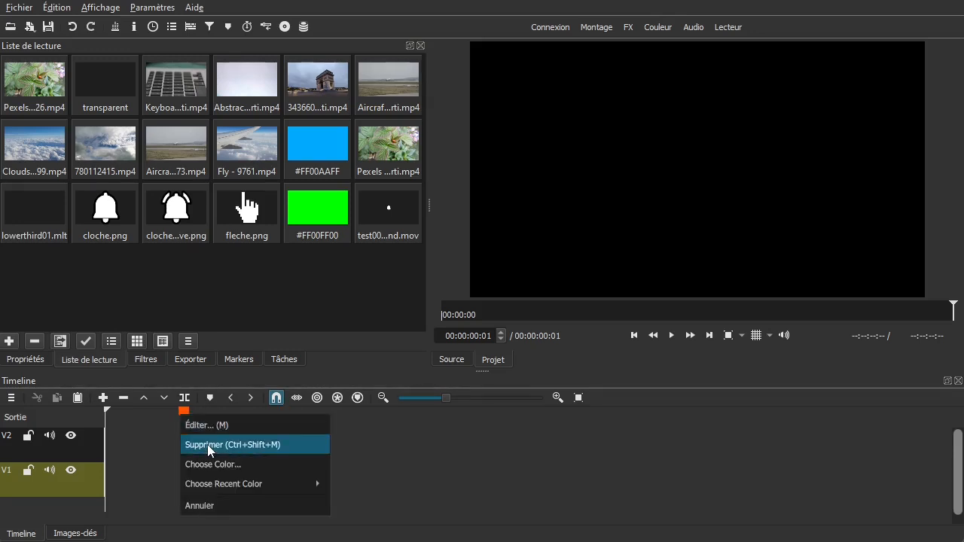
left_click(208, 444)
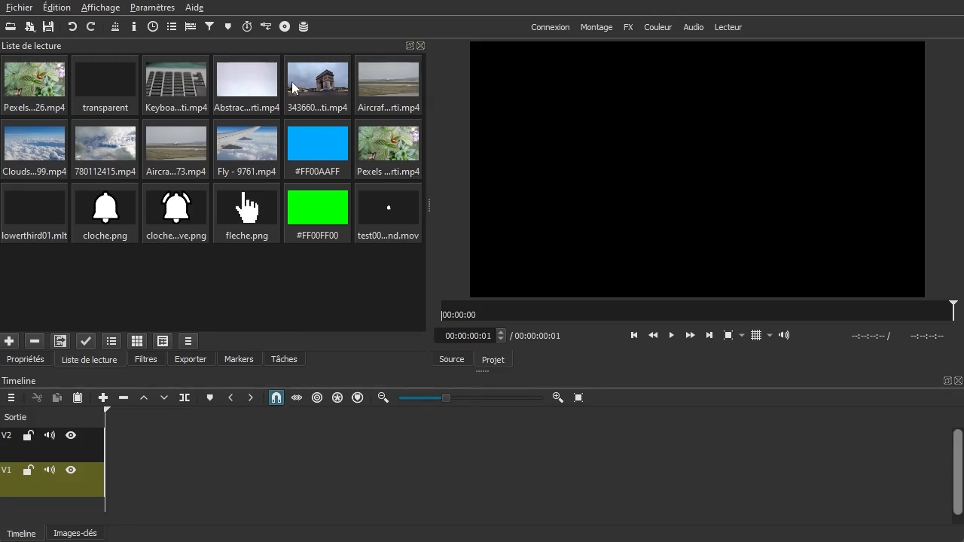
Add Clouds - 7399.mp4 to track V1 and remove the gap before it so it starts at 00:00:00
left_click(42, 83)
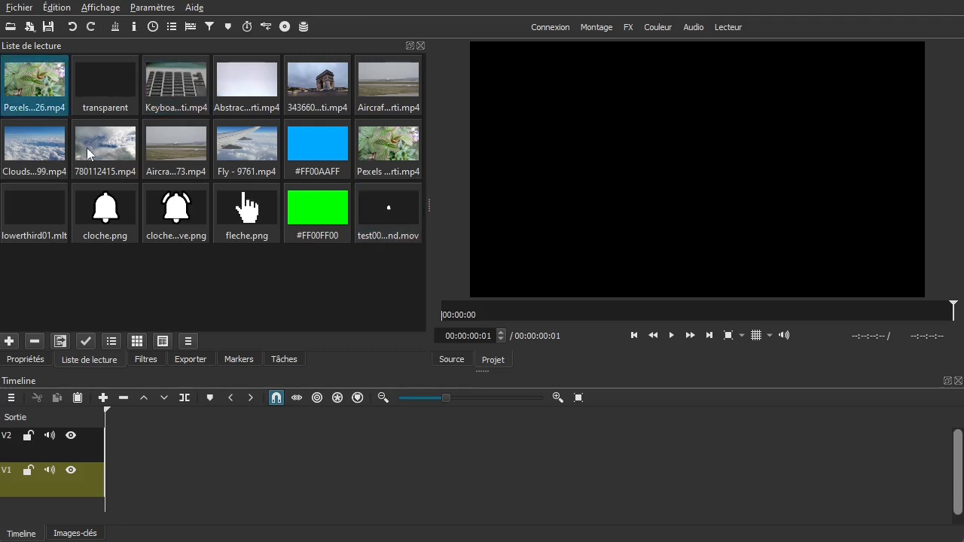
left_click(238, 145)
left_click_drag(23, 148, 147, 486)
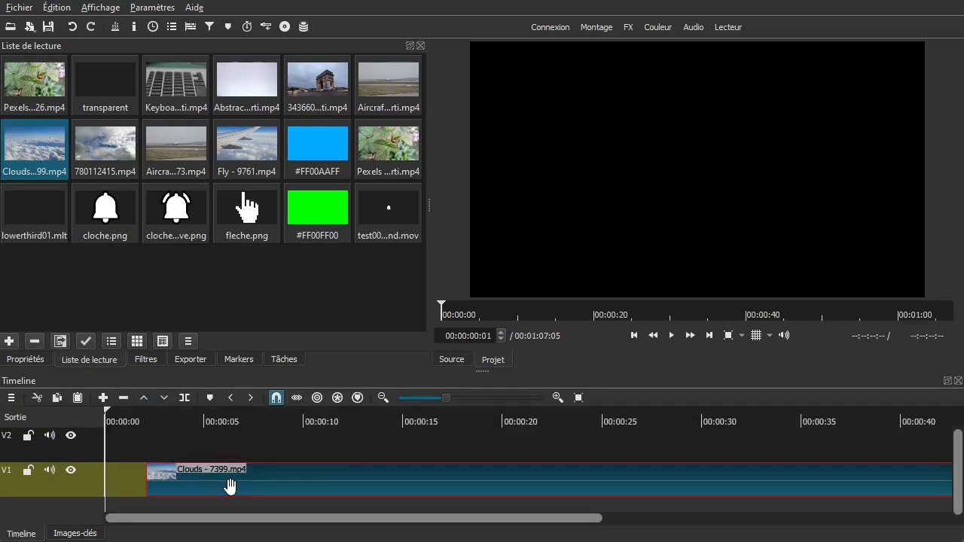
right_click(130, 484)
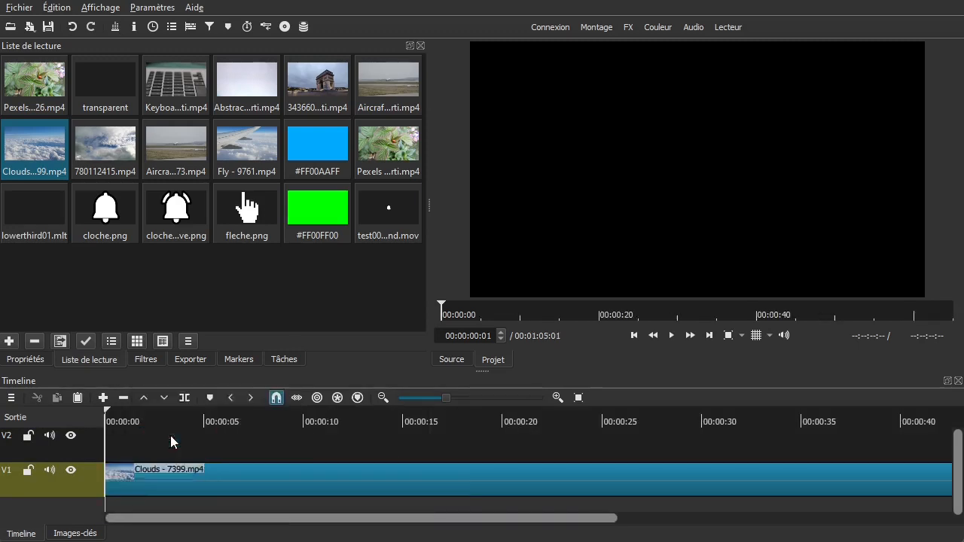
left_click(170, 435)
left_click(583, 400)
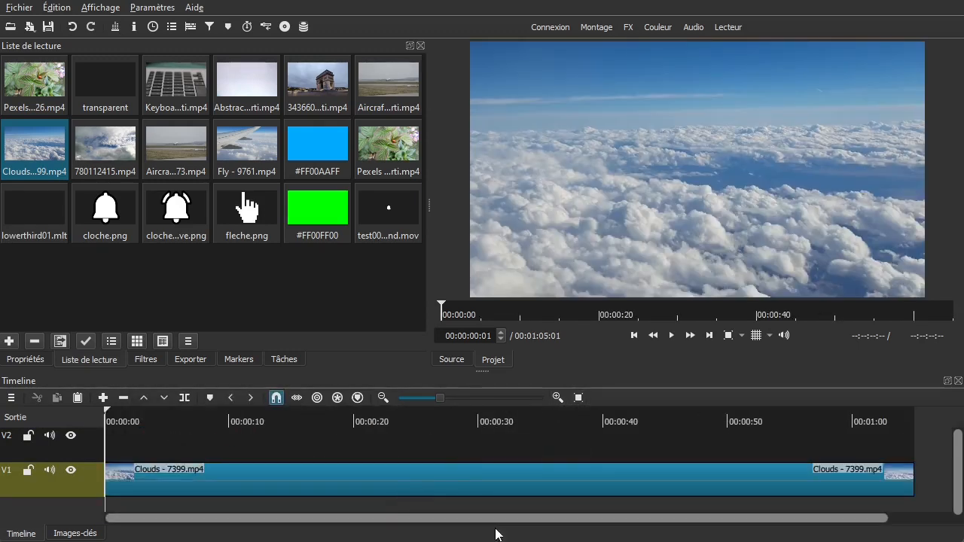
Split the Clouds clip on V1 at about 00:00:20 and at 00:00:43:13
left_click_drag(123, 449, 236, 433)
left_click(113, 442)
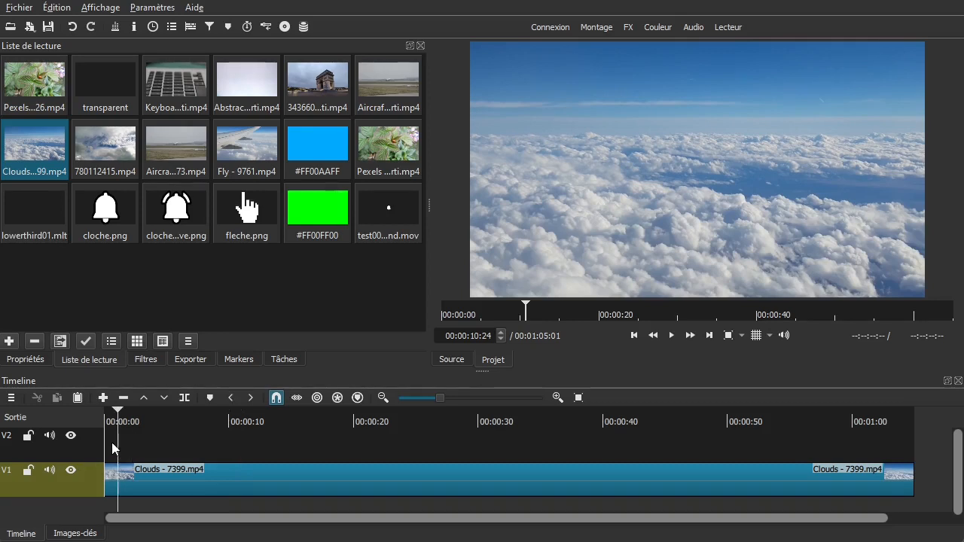
left_click_drag(109, 441, 645, 449)
key("s")
key("s")
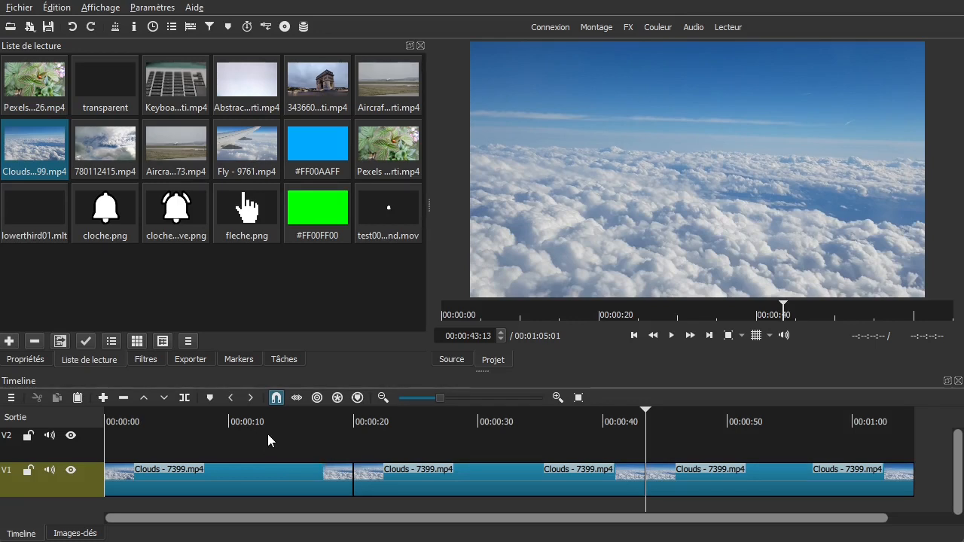
left_click(162, 464)
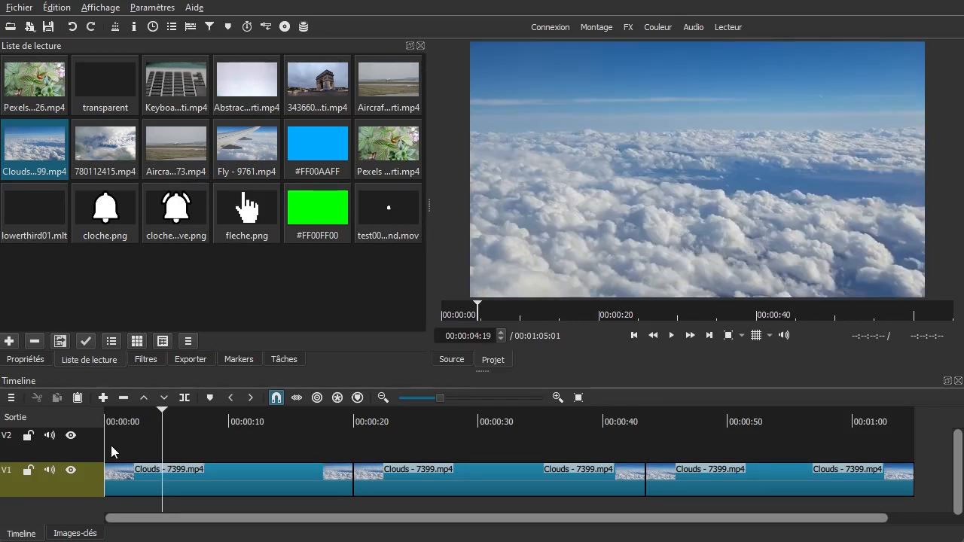
Create a marker range over the first Clouds clip, from 00:00:00:00 to 00:00:20:00
left_click(112, 445)
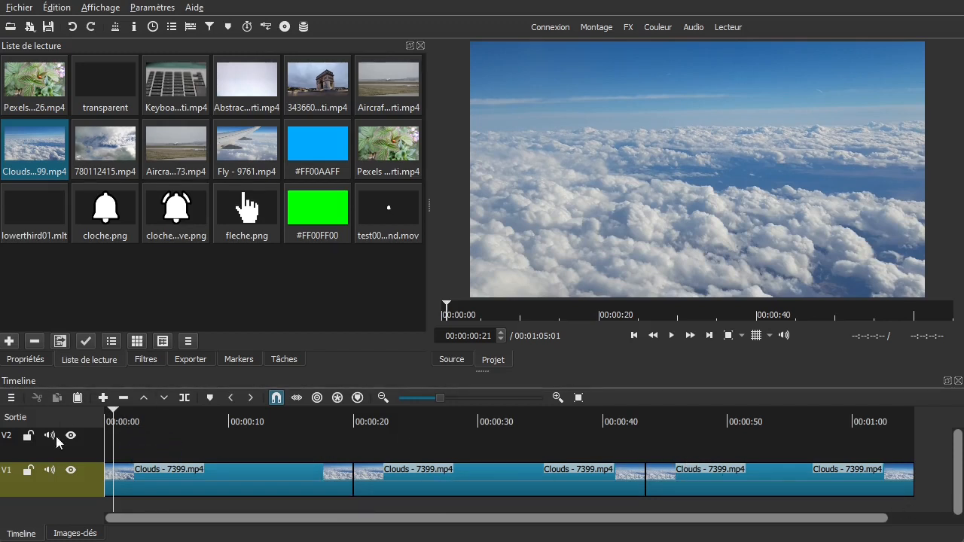
left_click(116, 420)
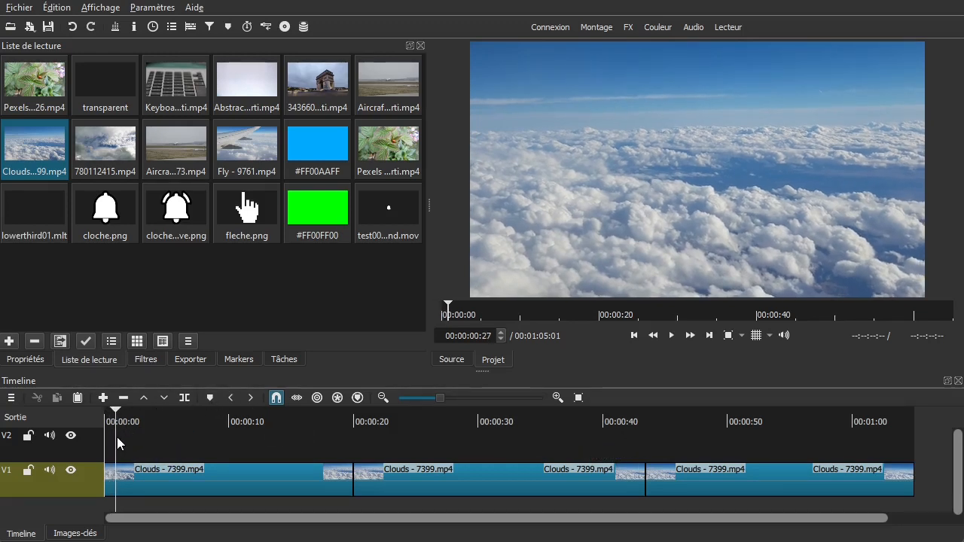
key("m")
mouse_move(115, 414)
left_mouse_down()
mouse_move(102, 414)
mouse_move(353, 431)
left_mouse_up()
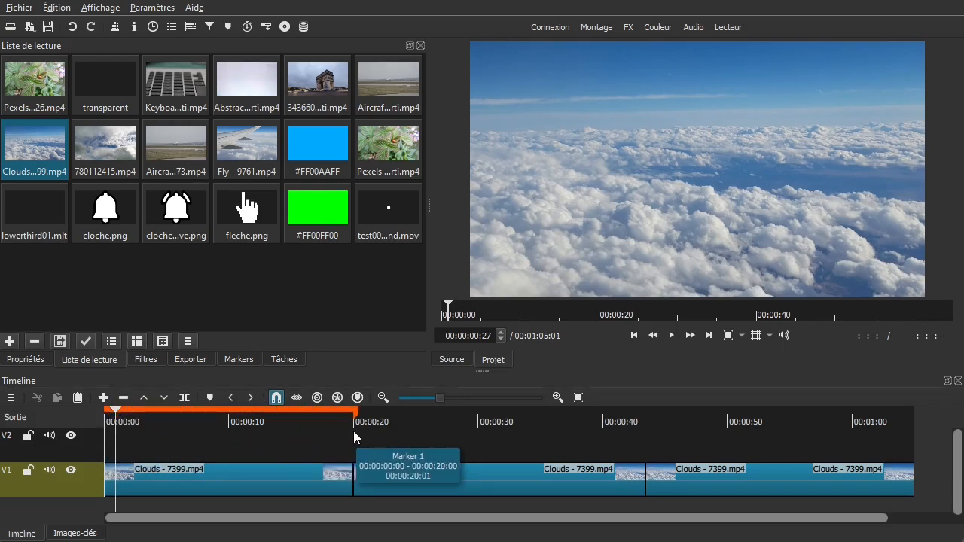
Create a second marker range over the middle Clouds clip, from 00:00:20:00 to 00:00:43:13
left_click(409, 419)
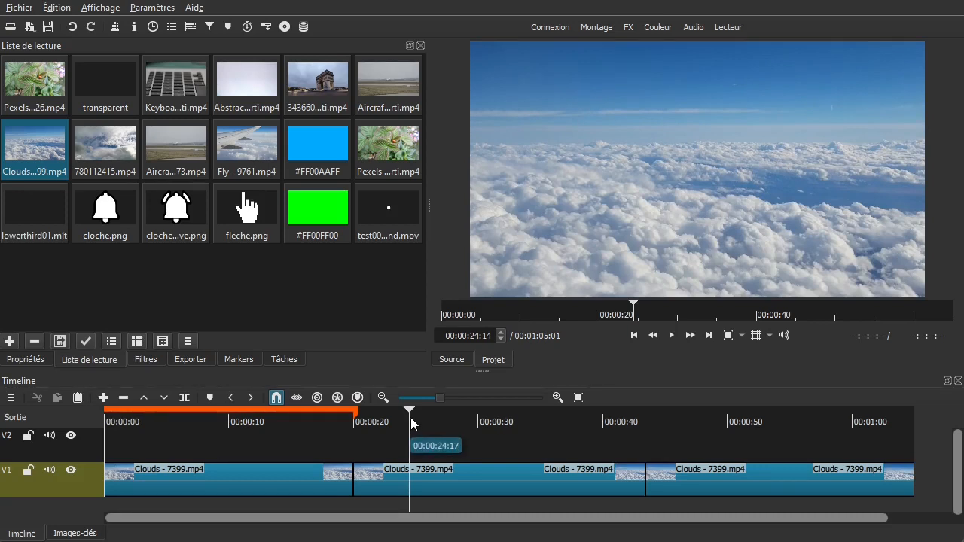
key("m")
mouse_move(410, 418)
left_mouse_down()
mouse_move(360, 421)
mouse_move(458, 414)
mouse_move(648, 426)
left_mouse_up()
Create a third marker range over the last Clouds clip, from 00:00:43:13 to 00:01:05:01
left_click(705, 424)
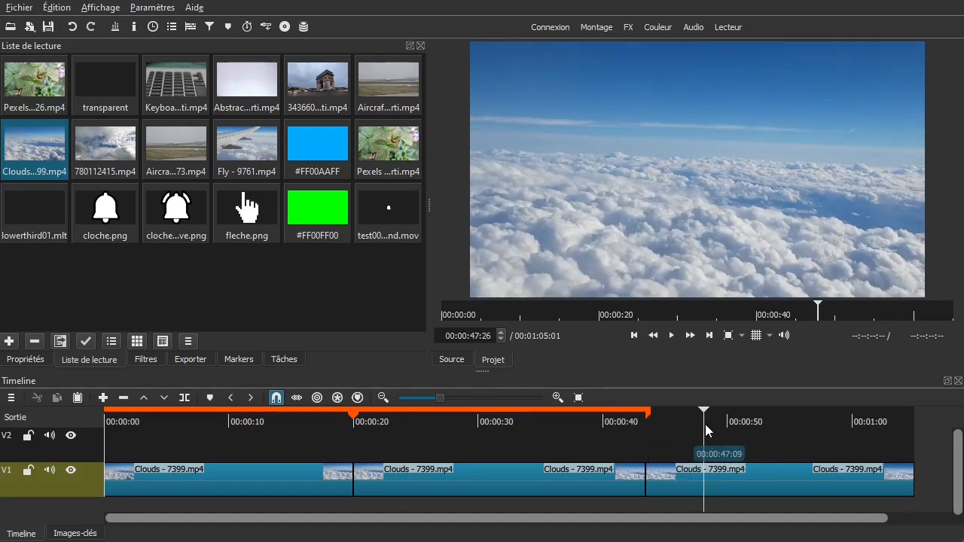
key("m")
mouse_move(702, 424)
left_mouse_down()
mouse_move(649, 426)
mouse_move(768, 415)
mouse_move(915, 425)
left_mouse_up()
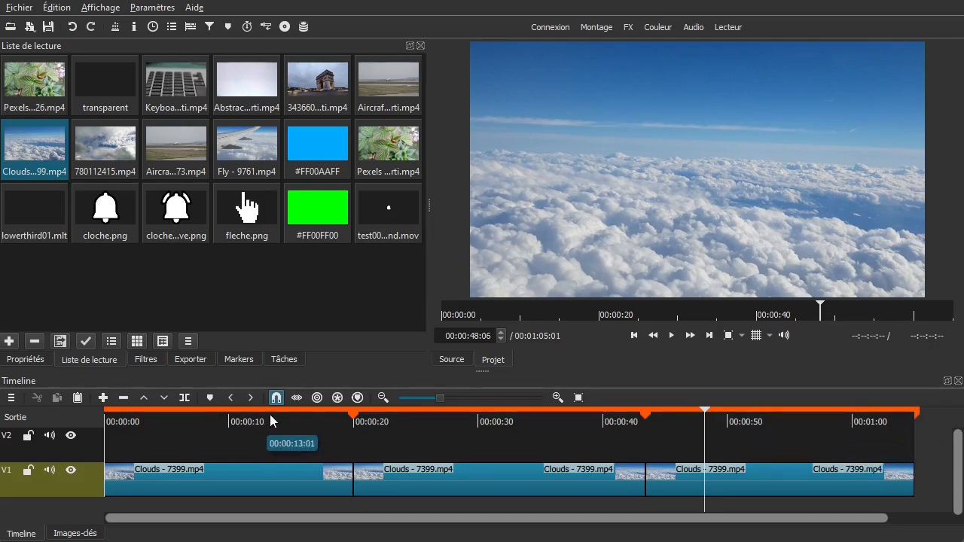
Try the Marker 2 range and the Marker 3 range as the export source
left_click(192, 359)
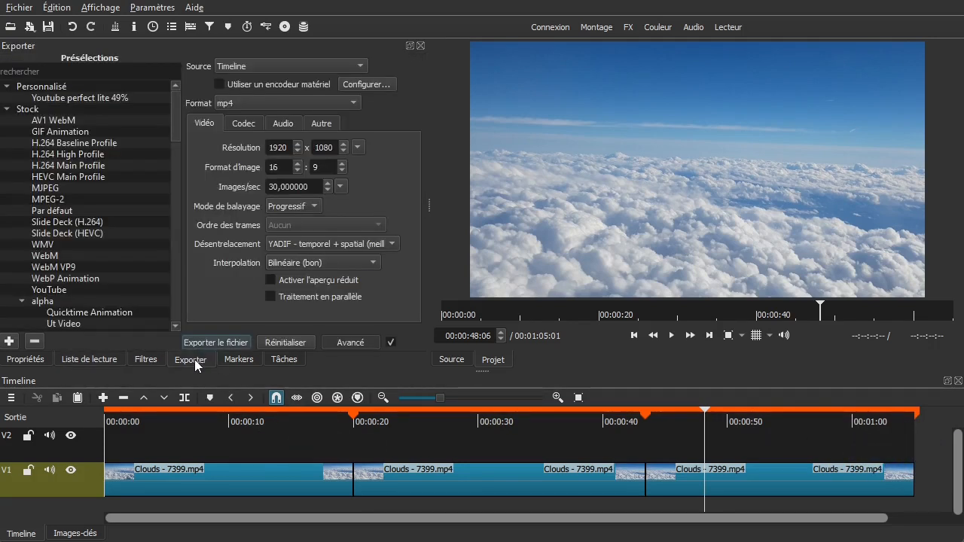
left_click(352, 66)
left_click(331, 114)
left_click(293, 64)
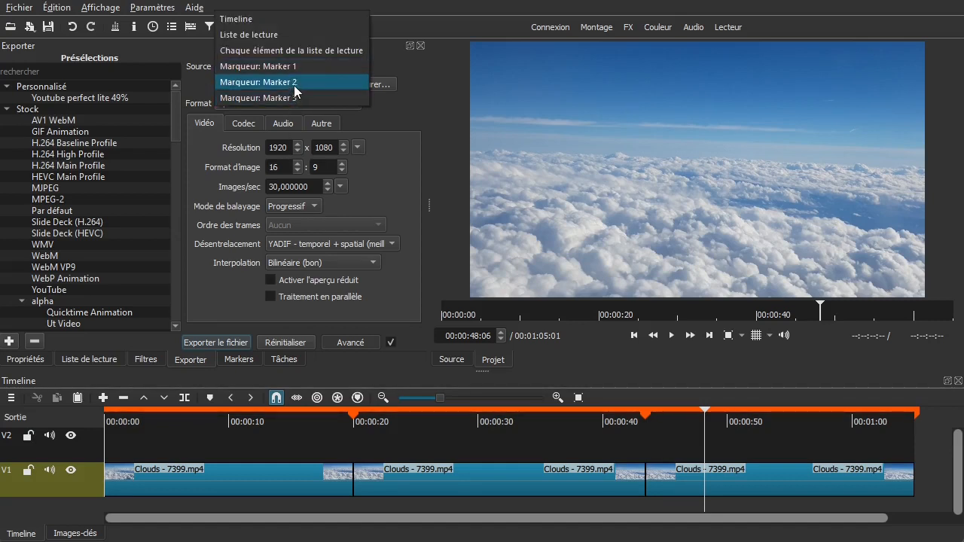
left_click(293, 83)
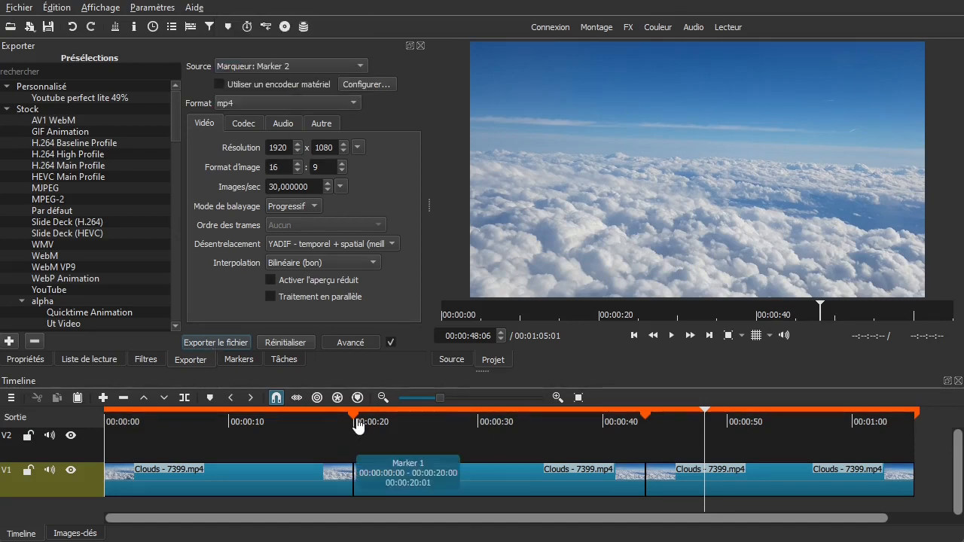
mouse_move(649, 425)
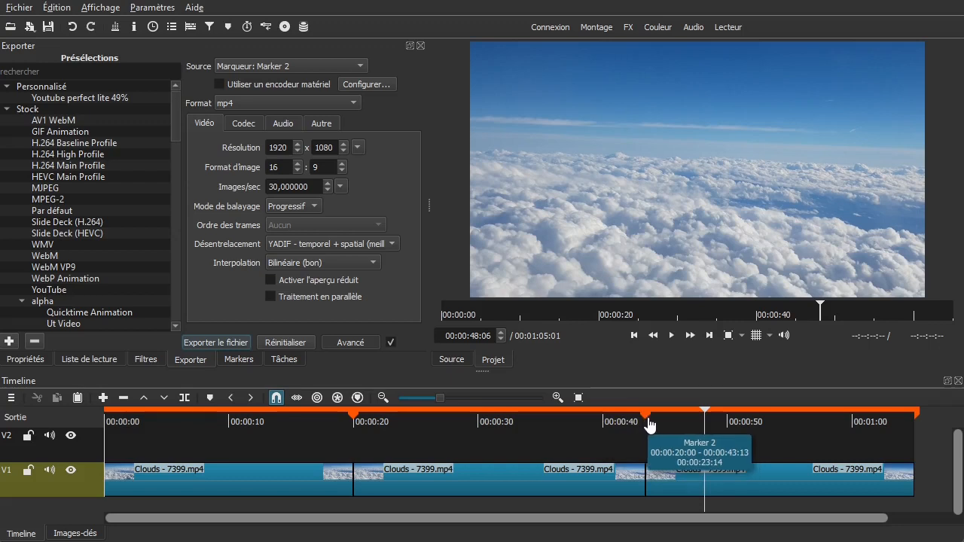
left_click(310, 65)
left_click(308, 84)
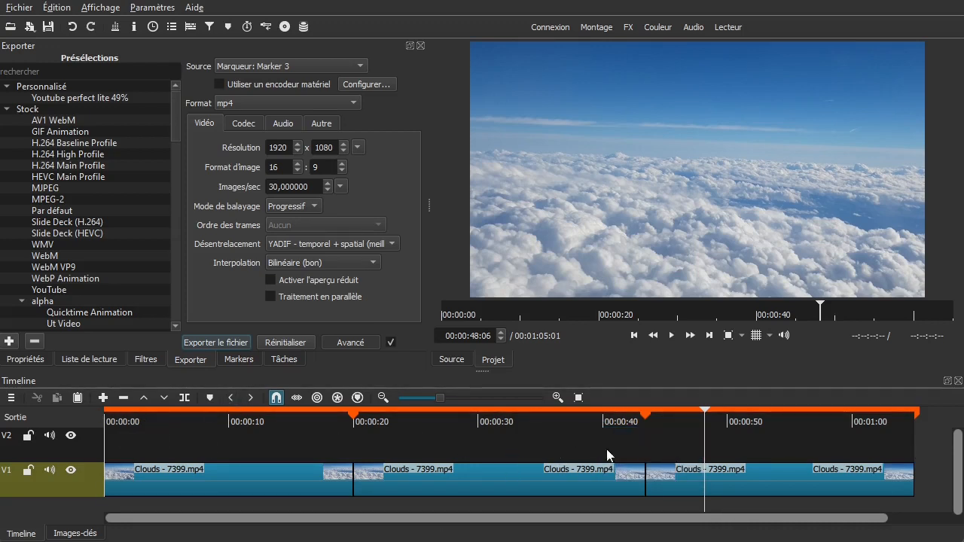
Delete all three marker ranges above the Clouds clips from the timeline
left_click(229, 424)
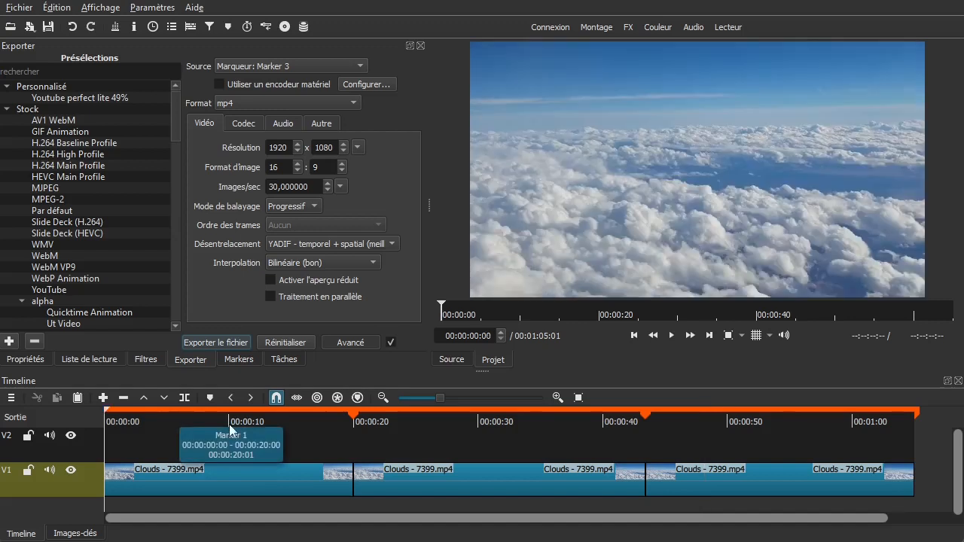
right_click(294, 415)
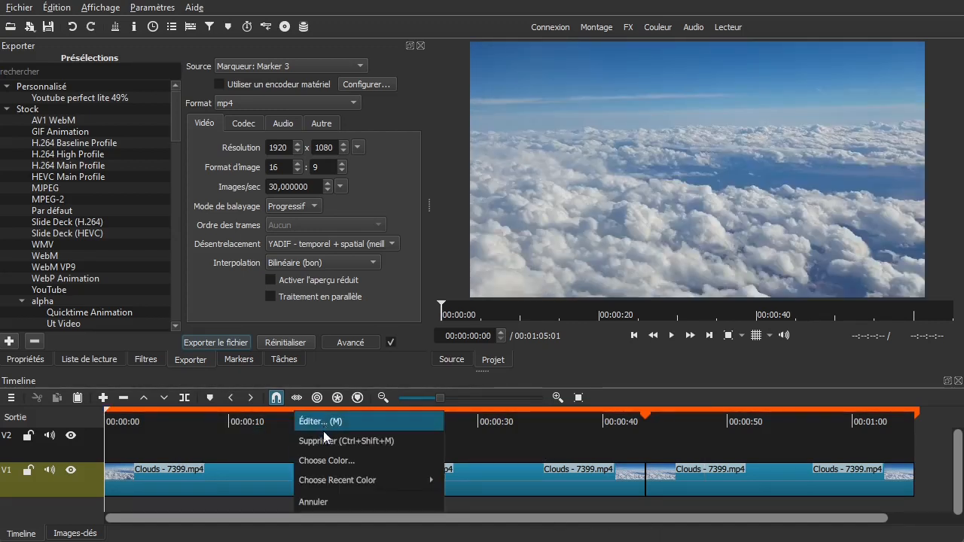
left_click(324, 439)
right_click(397, 412)
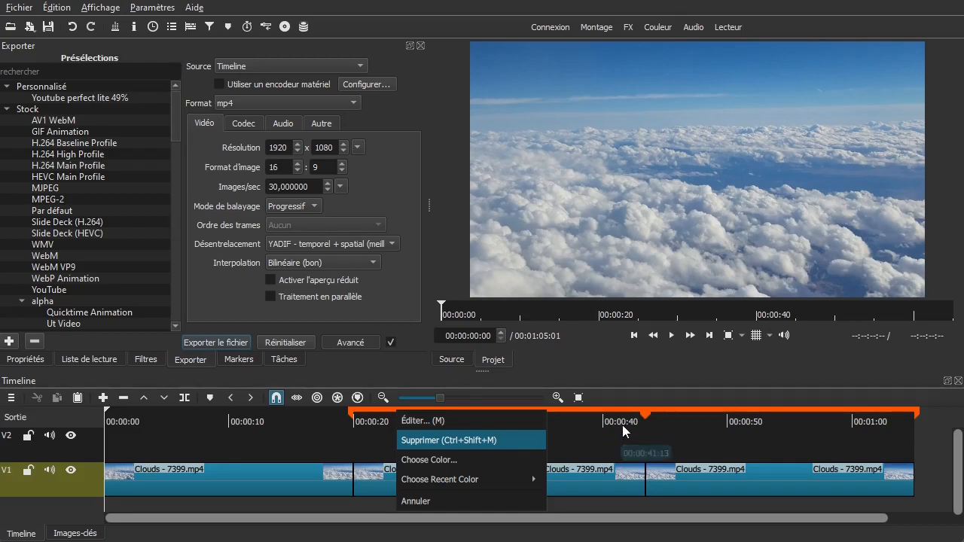
left_click(584, 450)
left_click(554, 413)
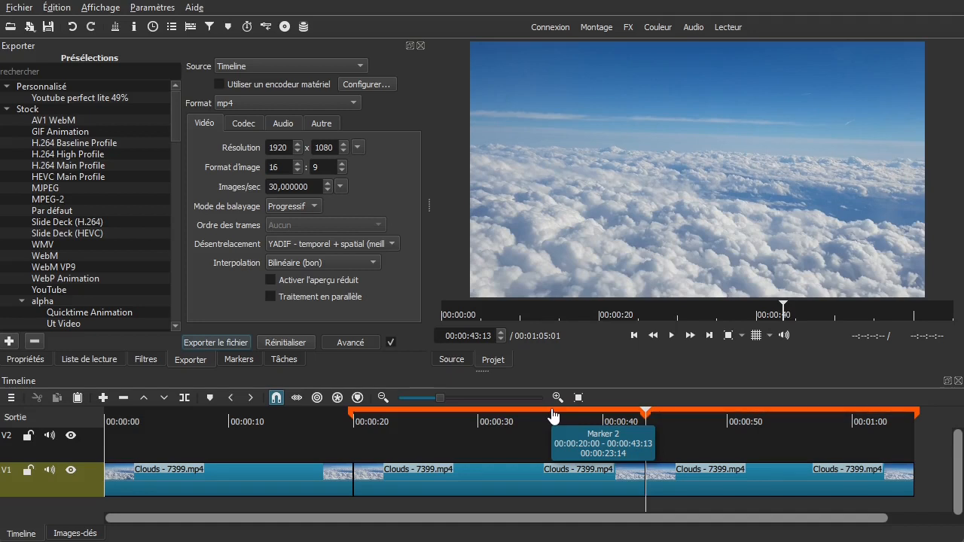
key("shift+m")
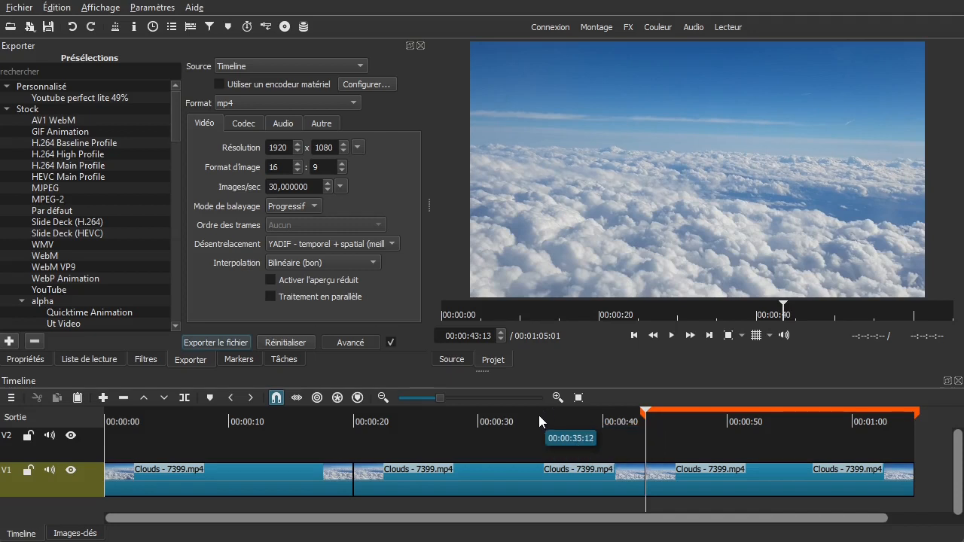
left_click(658, 418, "ctrl")
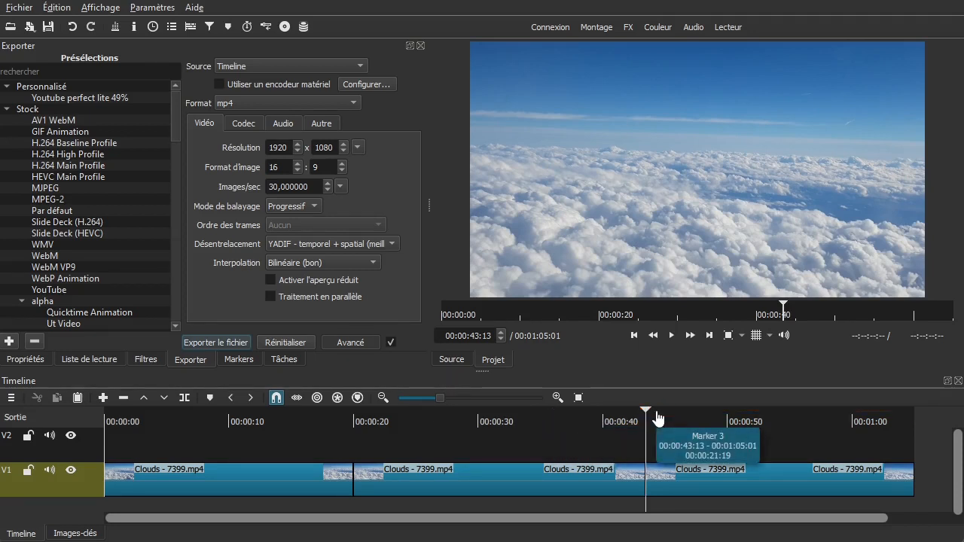
Add single-point markers at about 00:00:06 and at 00:00:24:05 on the timeline
left_click_drag(242, 455, 180, 446)
key("m")
left_click_drag(392, 452, 406, 450)
key("m")
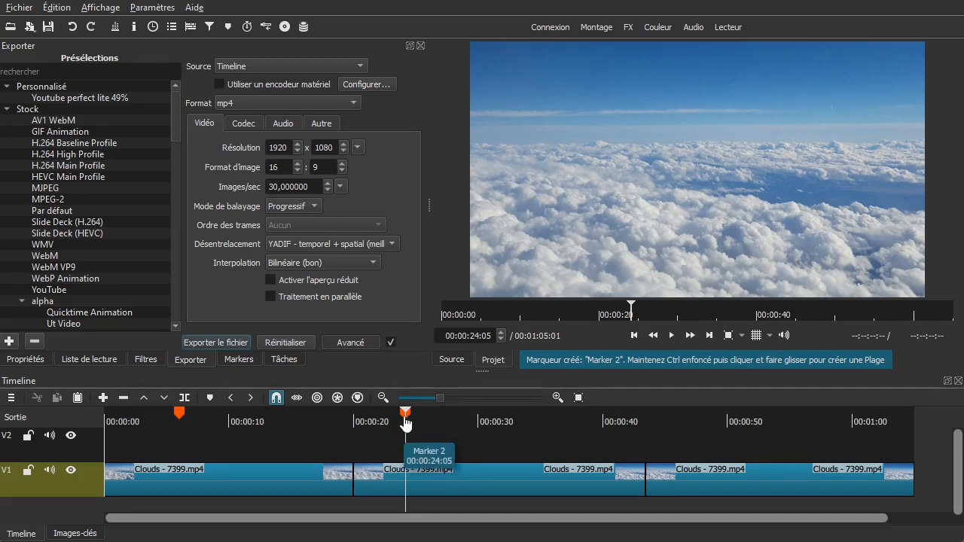
Examine the name, colour, start and end settings of the marker at 00:00:24:05 without changing them
right_click(406, 424)
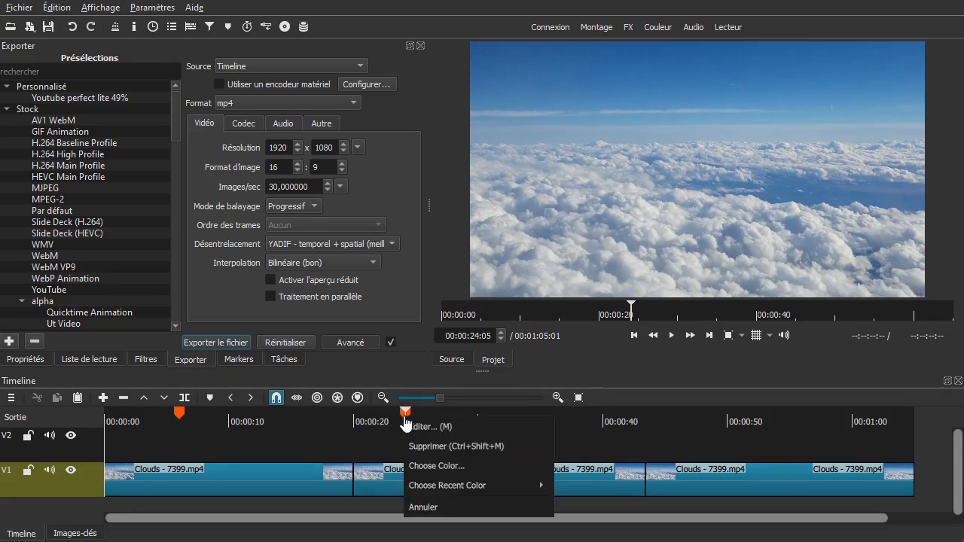
left_click(460, 426)
left_click_drag(427, 219, 337, 221)
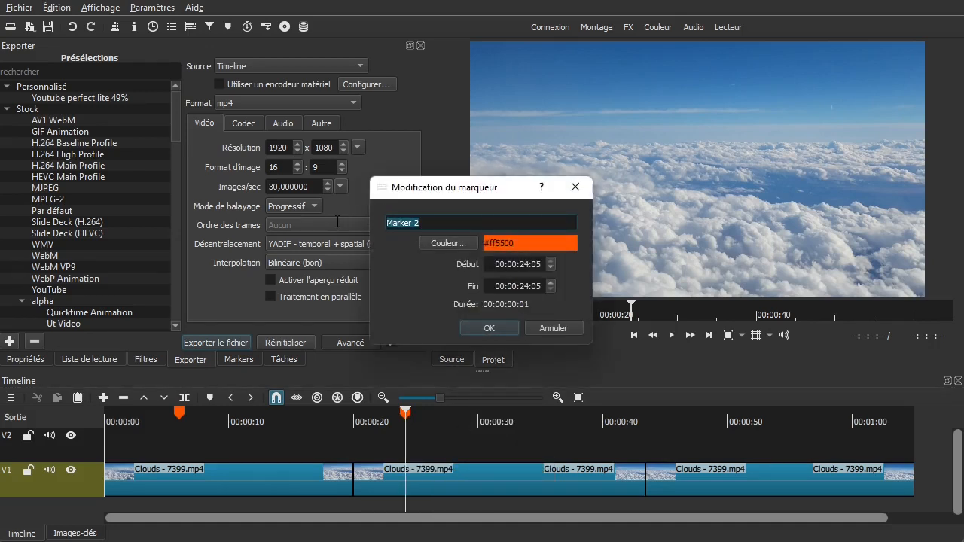
left_click(435, 246)
left_click(870, 499)
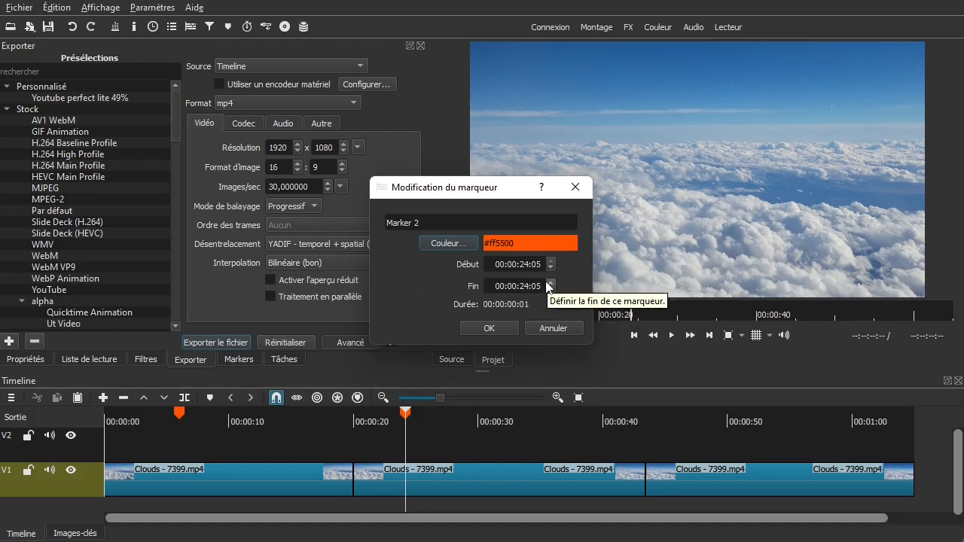
left_click(545, 328)
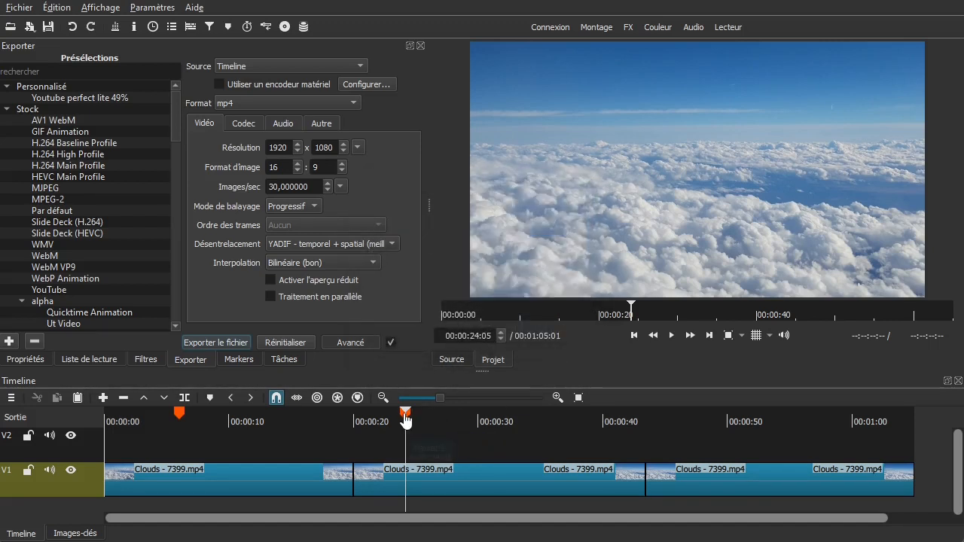
right_click(407, 419)
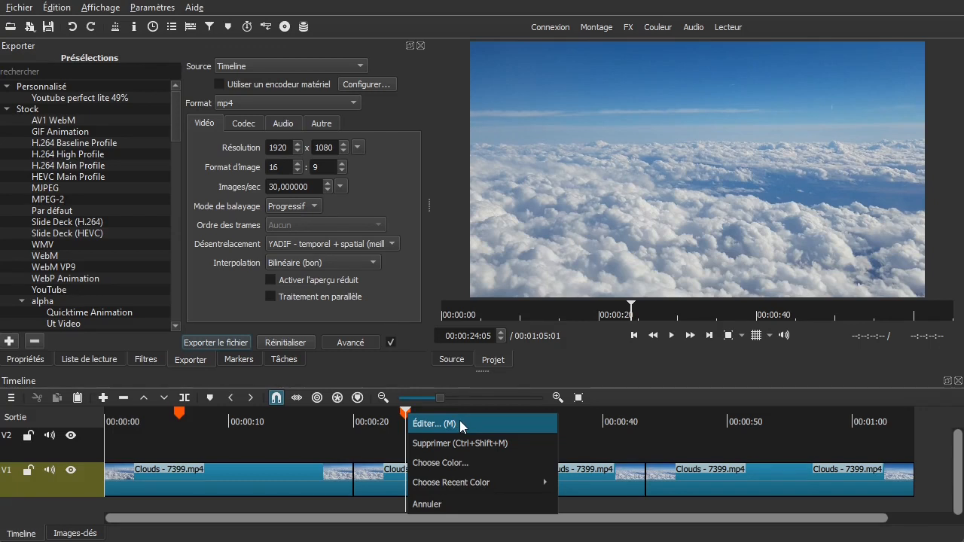
left_click(652, 450)
Add a marker at 00:00:32:00, open its edit dialog and close it without changes
left_click_drag(518, 445, 503, 439)
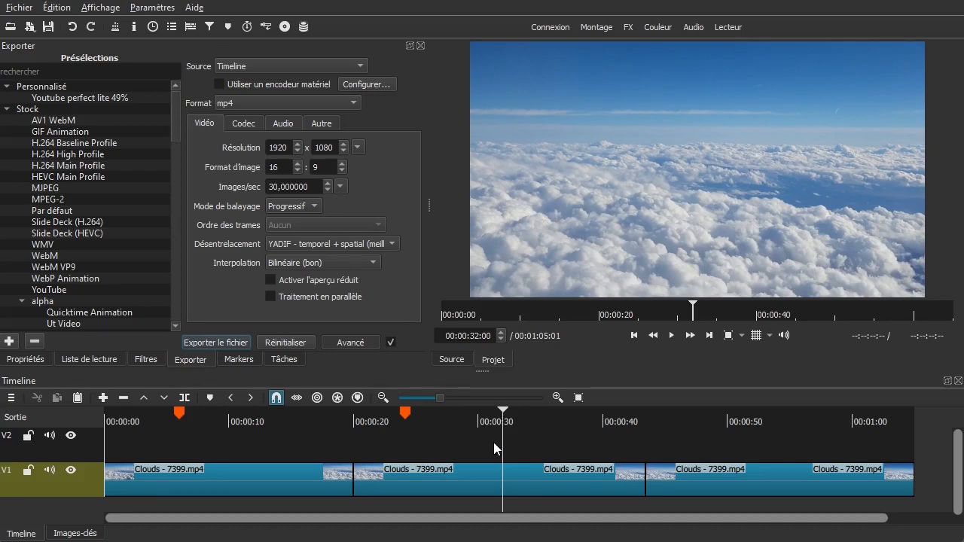
key("m")
key("m")
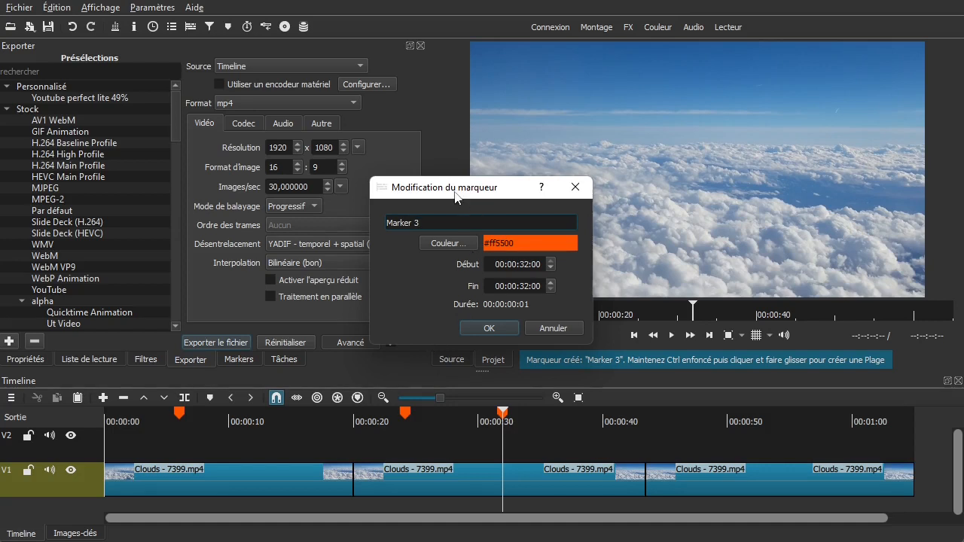
left_click_drag(456, 197, 561, 209)
left_click(656, 344)
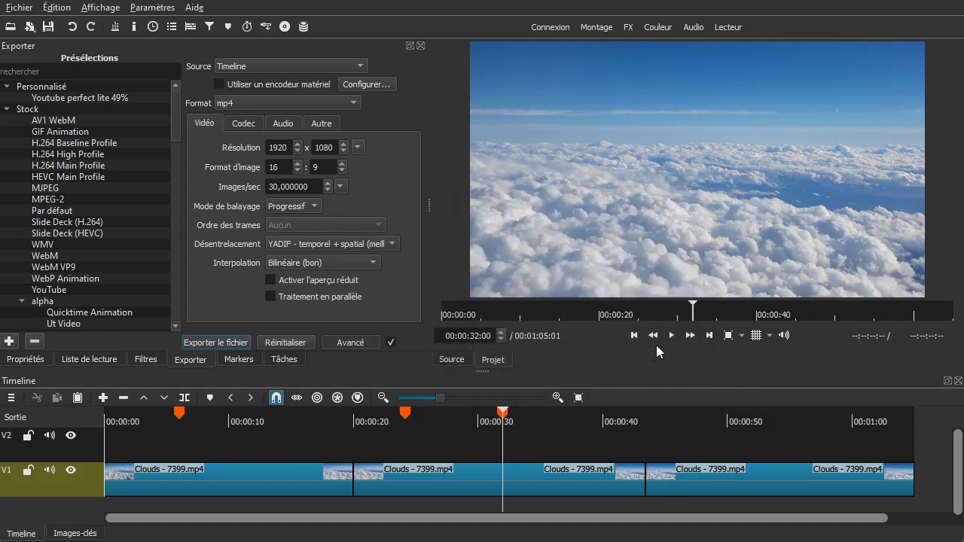
Place the playhead at 00:00:36:16 and view the colour chooser for the marker at 00:00:24:05 without picking a colour
left_click_drag(567, 443, 559, 441)
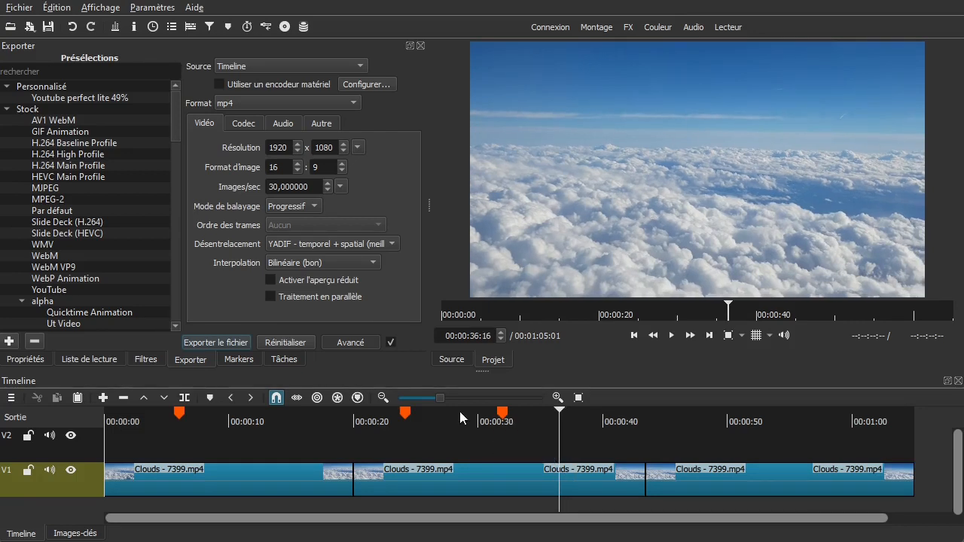
right_click(404, 414)
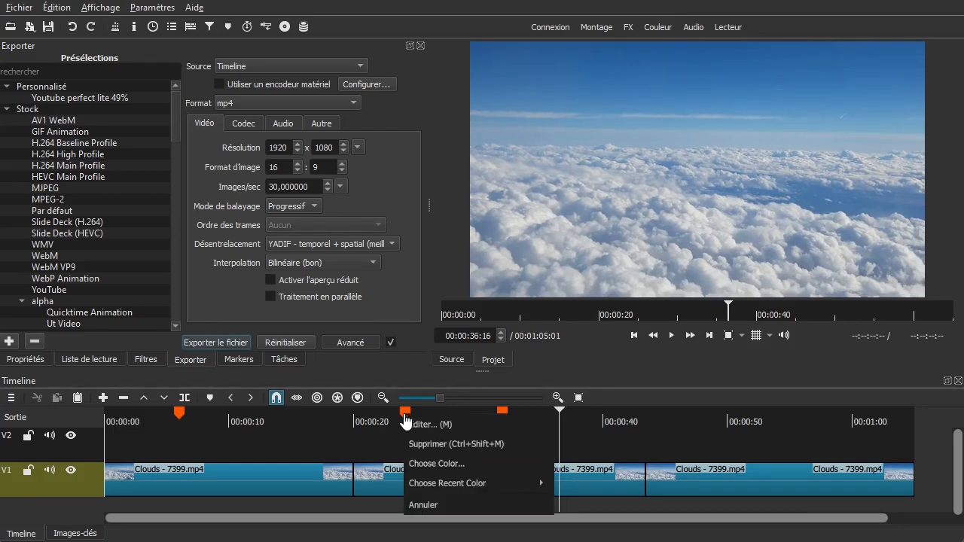
left_click(480, 463)
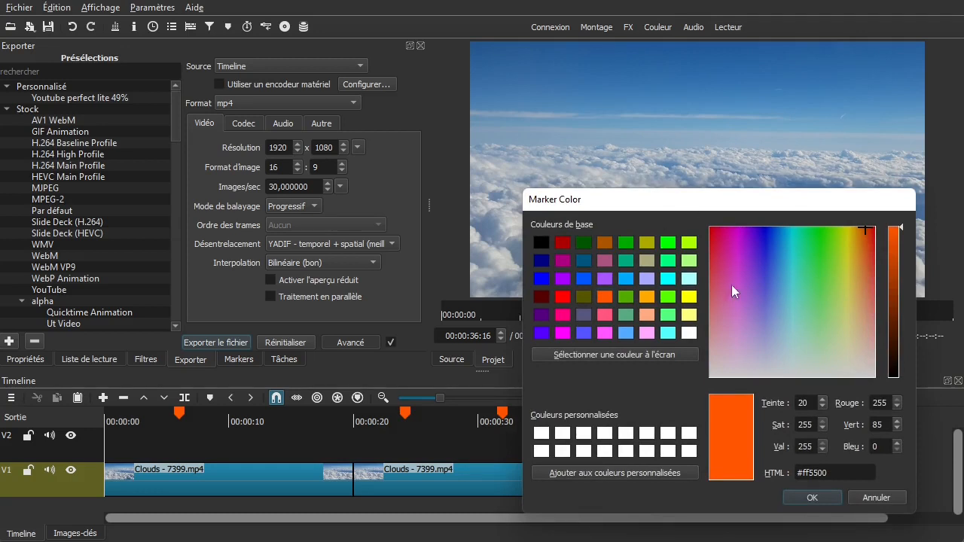
left_click(875, 496)
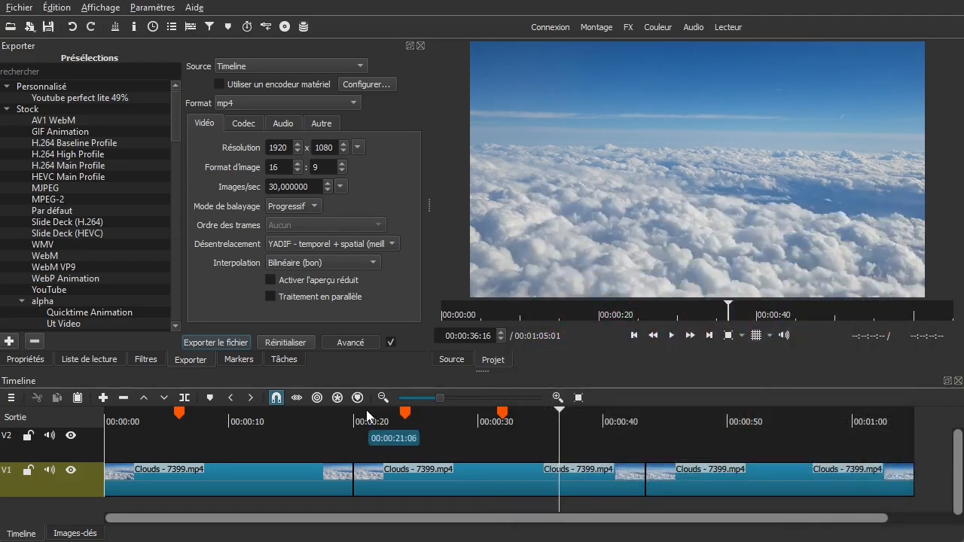
Recolour the marker at 00:00:24:05 yellow using one of the recent colours
right_click(405, 417)
mouse_move(419, 482)
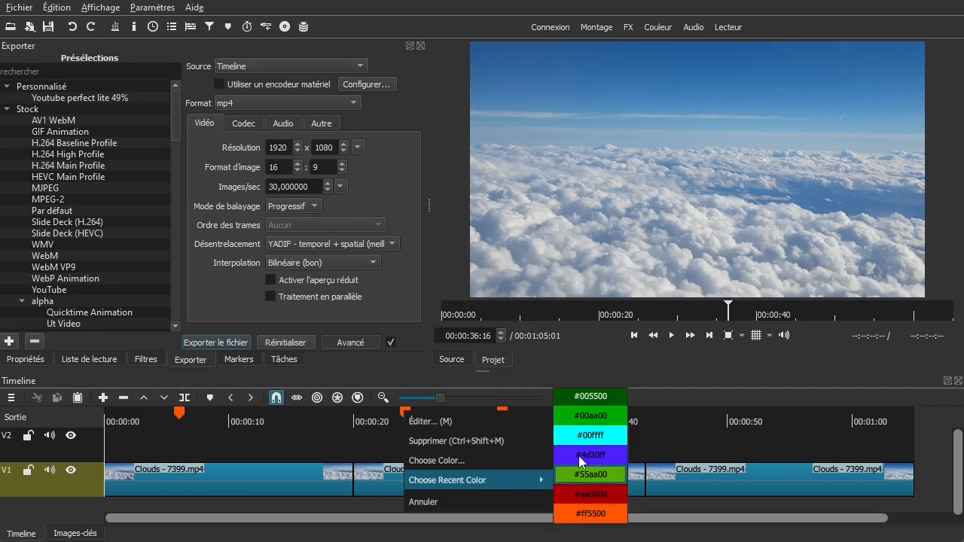
mouse_move(575, 491)
left_mouse_down()
mouse_move(588, 427)
mouse_move(588, 536)
mouse_move(591, 500)
left_mouse_up()
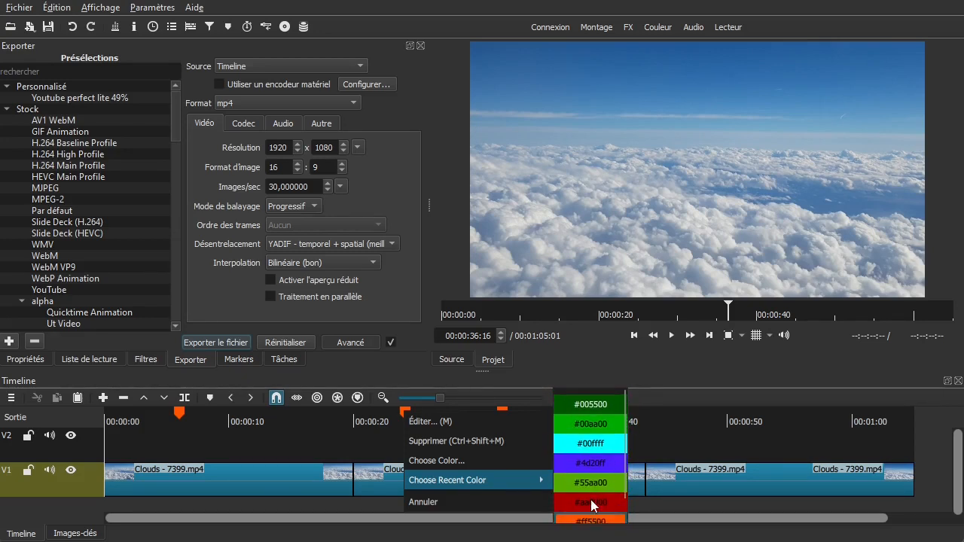
left_click(592, 508)
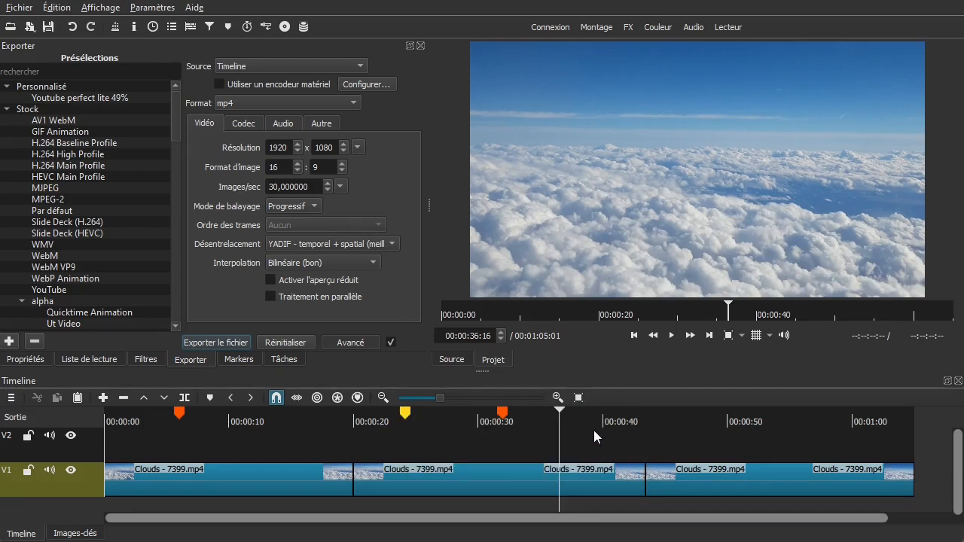
right_click(405, 424)
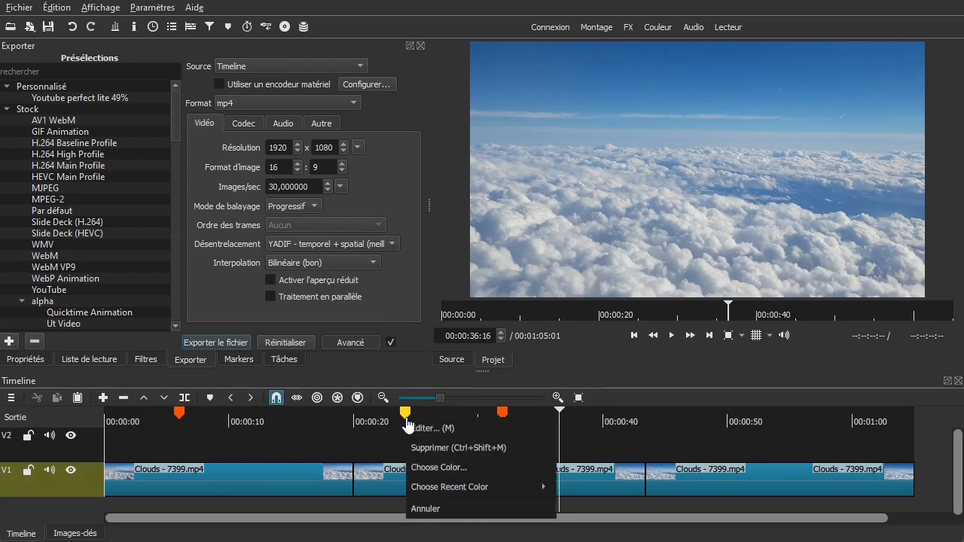
left_click(424, 510)
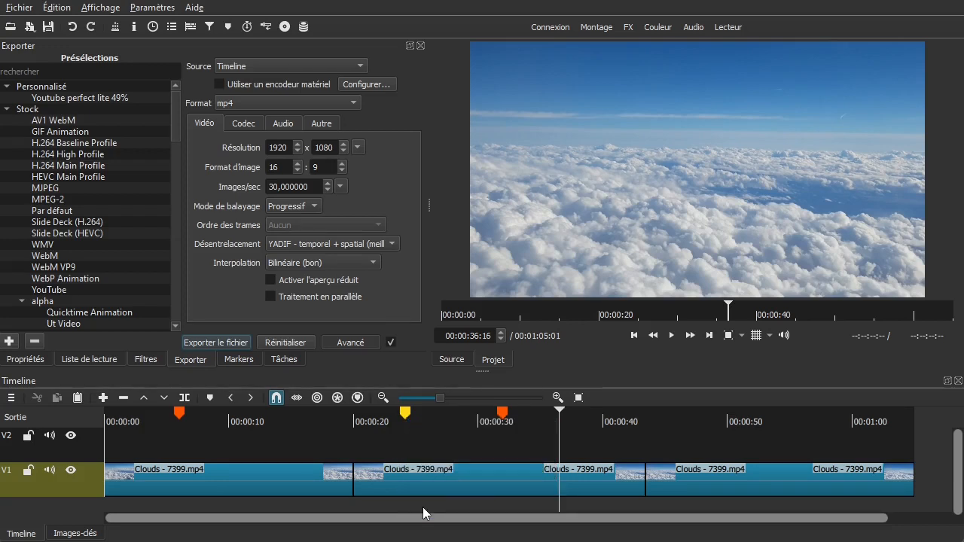
View the available options for the markers at 00:00:32:00 and 00:00:06:01 without choosing any
right_click(504, 415)
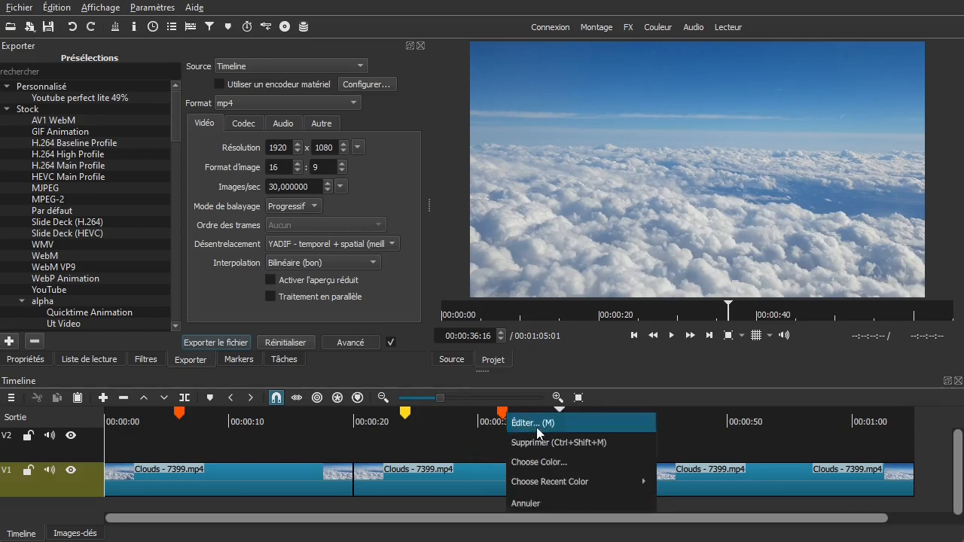
left_click(471, 447)
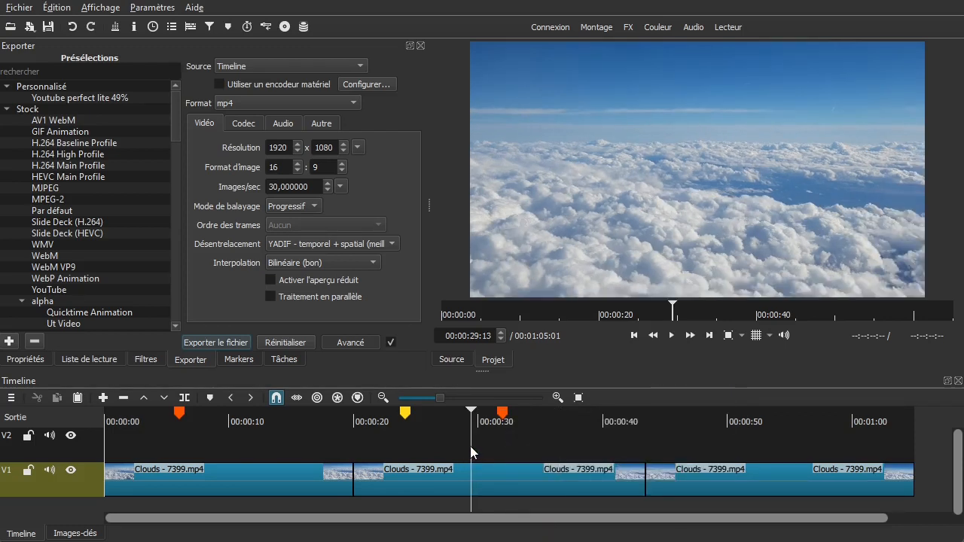
left_click_drag(429, 446, 349, 450)
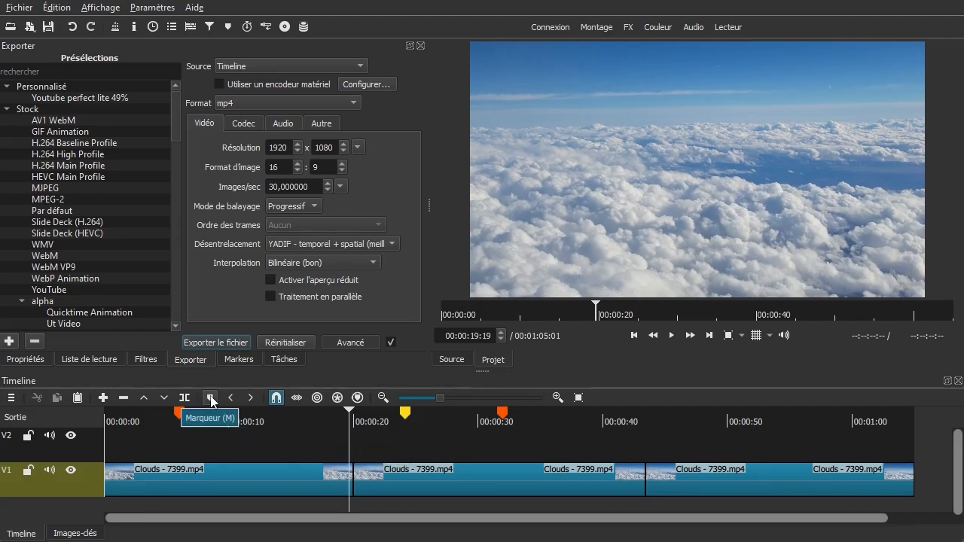
right_click(177, 412)
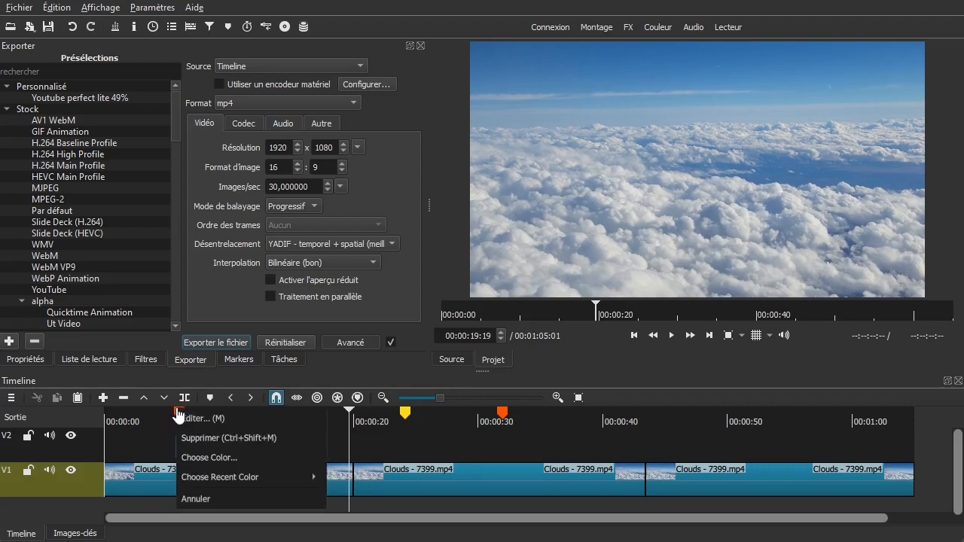
left_click(408, 438)
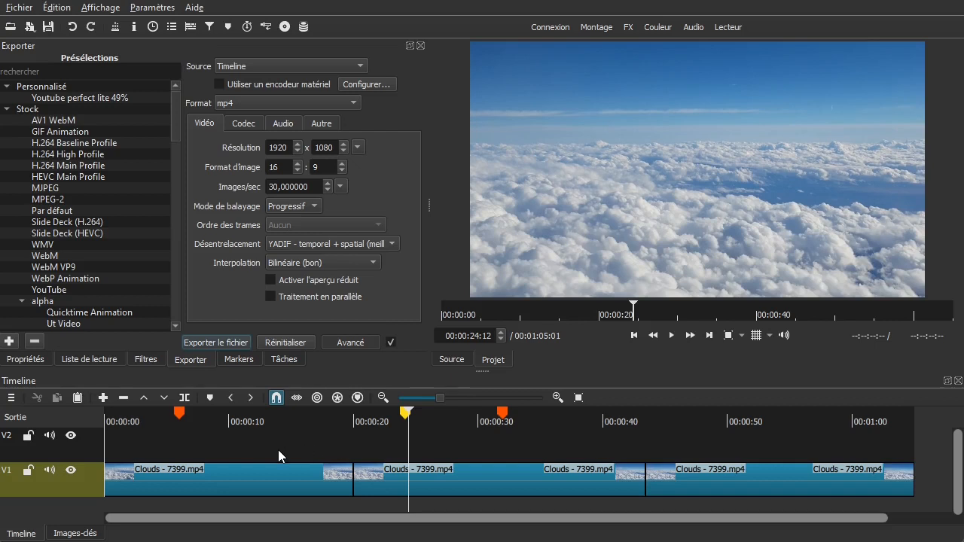
Jump the playhead to the markers at 00:00:06:01, 00:00:24:05 and 00:00:32:00 in turn
left_click(180, 415)
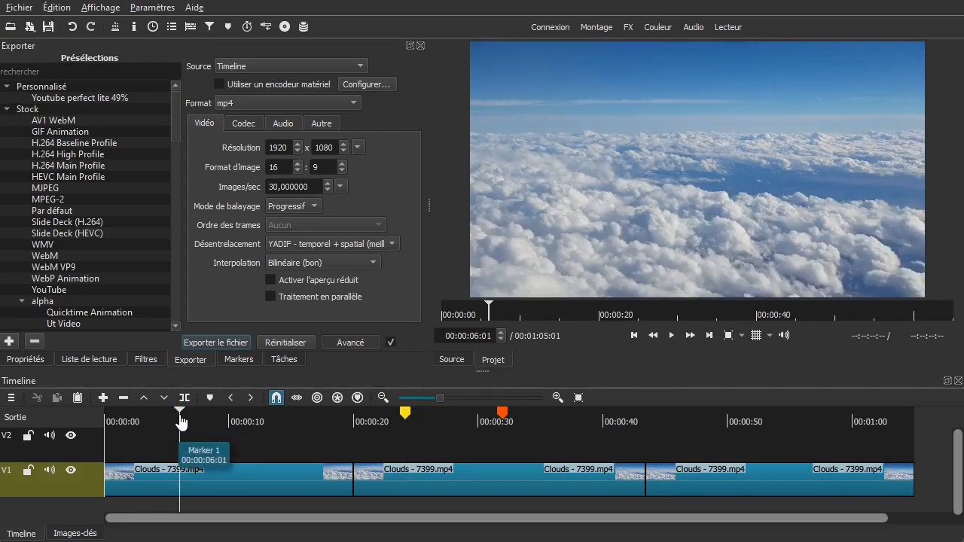
left_click(407, 416)
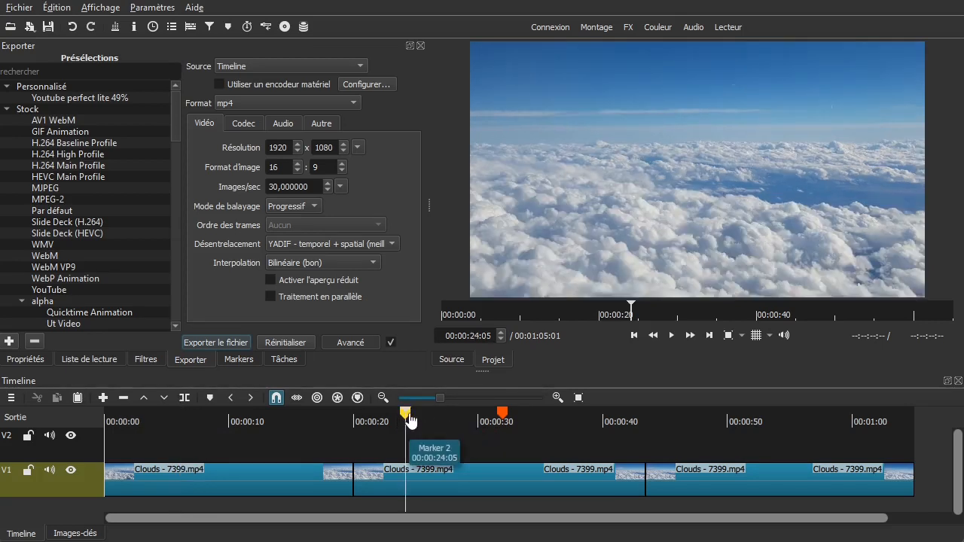
left_click(504, 416)
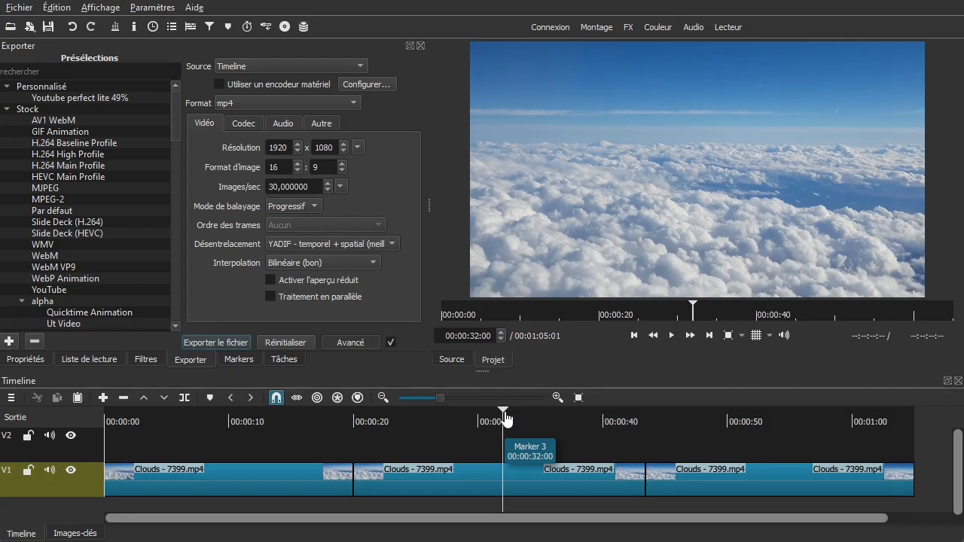
Delete all three Clouds - 7399.mp4 clips from track V1
left_click(674, 480)
key("Delete")
left_click(540, 482)
key("Delete")
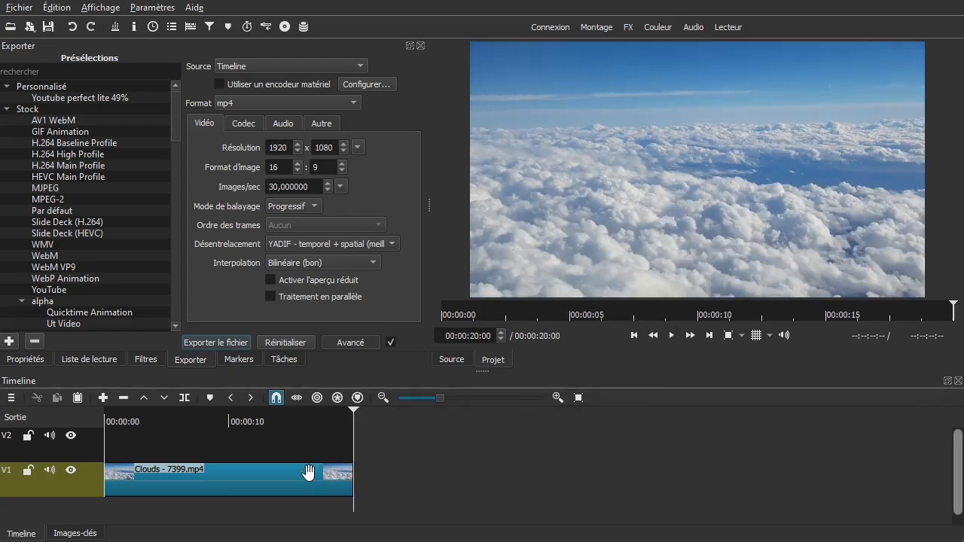
left_click(291, 476)
key("Delete")
Place the Pexels Videos 1379826 - Converti.mp4 clip from the playlist on track V1 and remove the gap before it
left_click(90, 360)
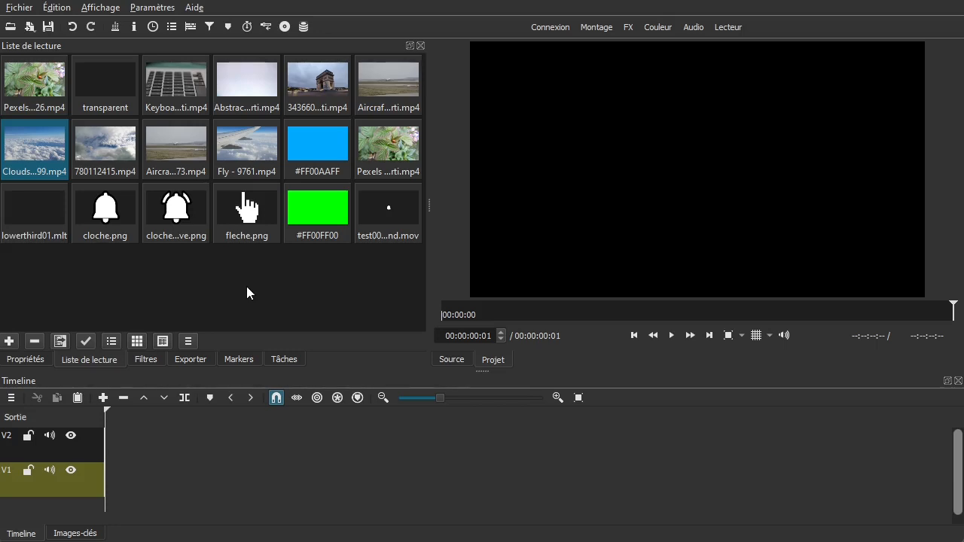
left_click(189, 78)
left_click(378, 142)
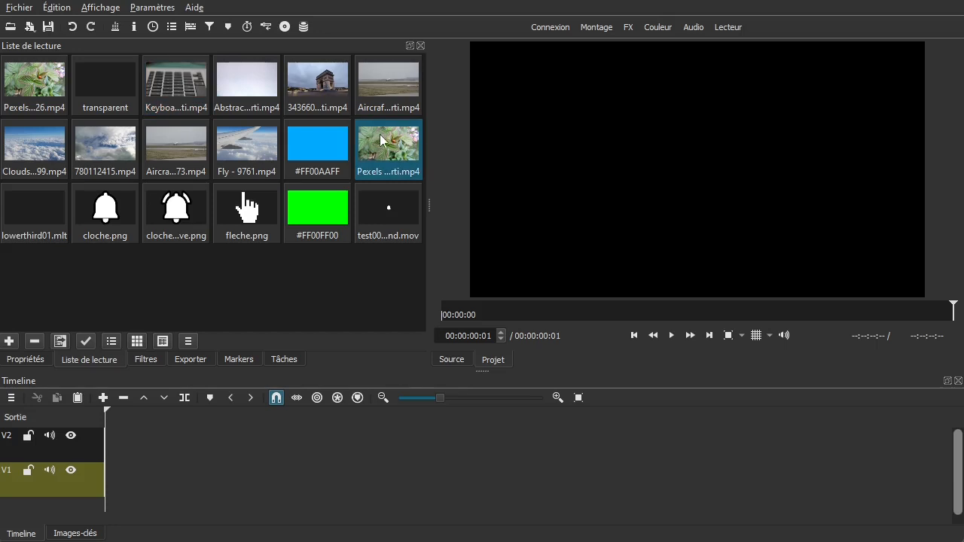
left_click_drag(398, 146, 308, 485)
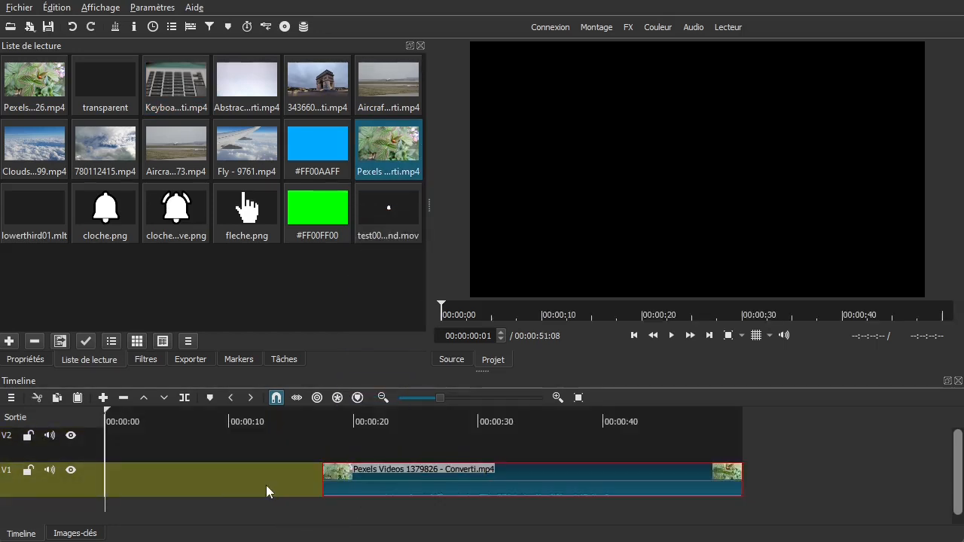
right_click(227, 483)
left_click(253, 440)
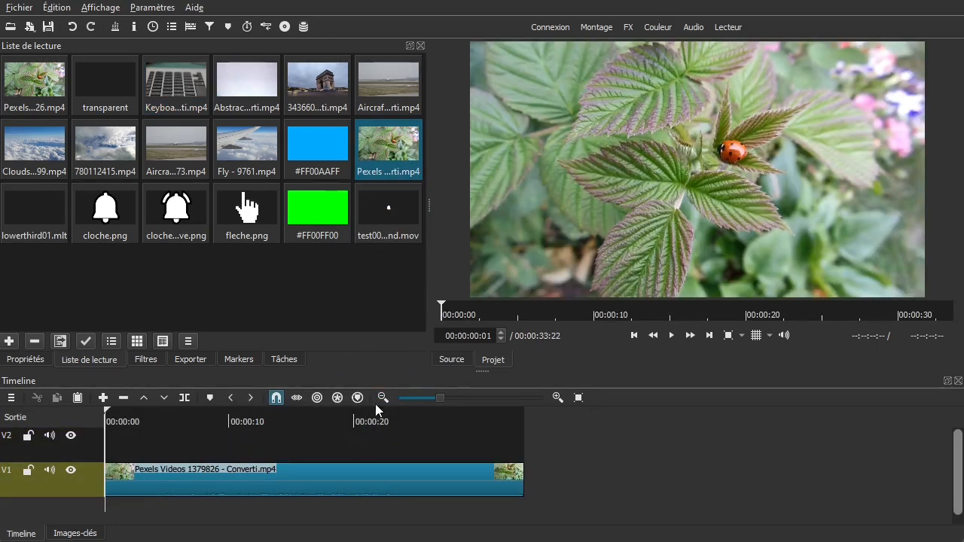
Add a marker at 00:00:12:14 on the ladybird clip
left_click(578, 397)
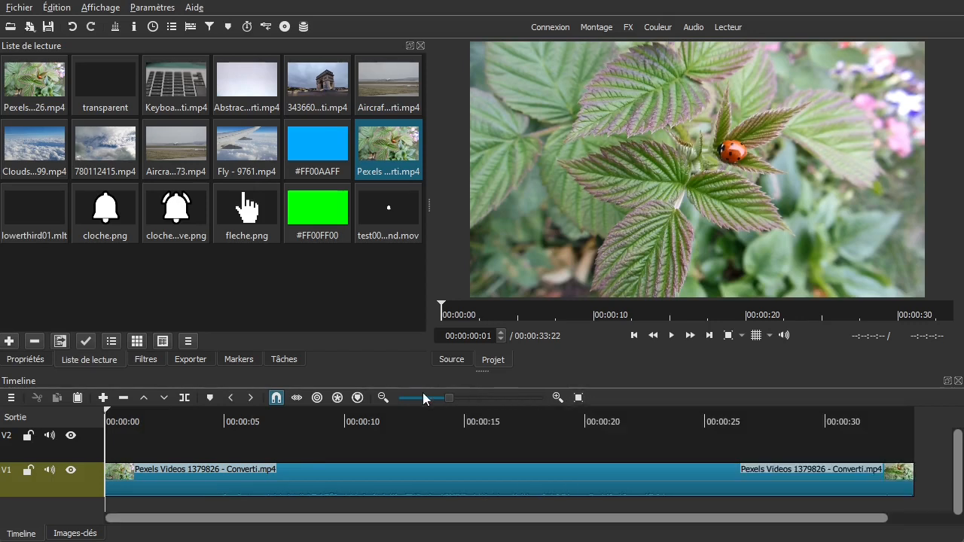
left_click(382, 397)
left_click_drag(112, 441, 352, 444)
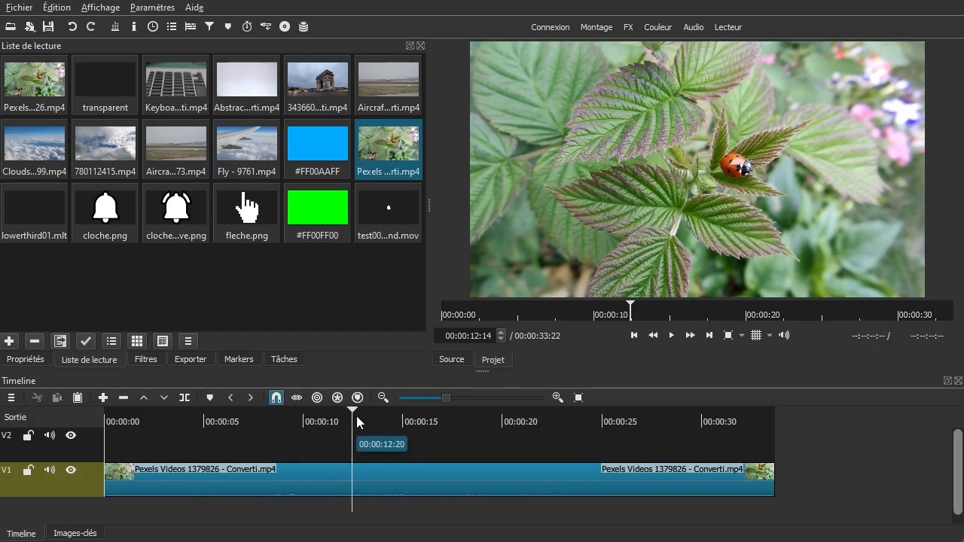
key("m")
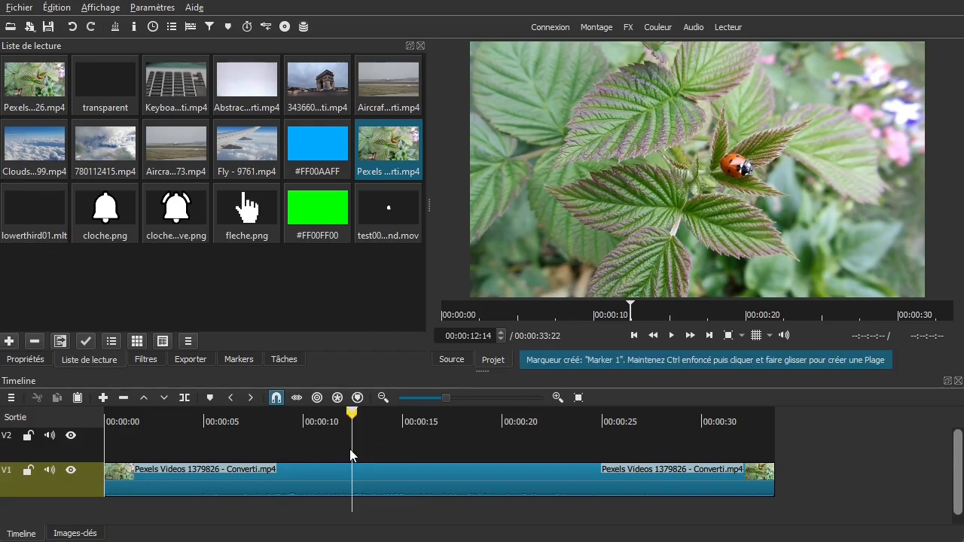
Move the playhead on both sides of the yellow marker and return it to the marker at 00:00:12:14
left_click(412, 452)
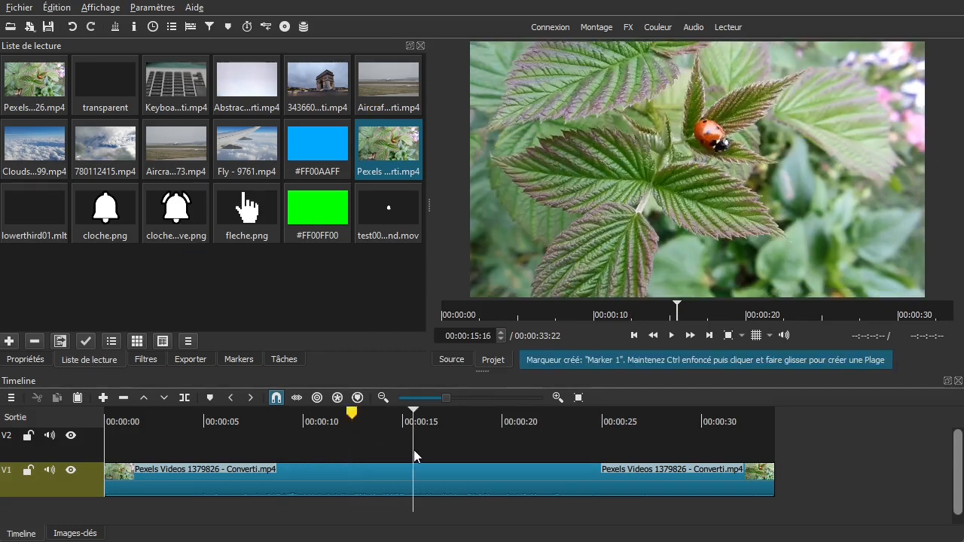
left_click(352, 447)
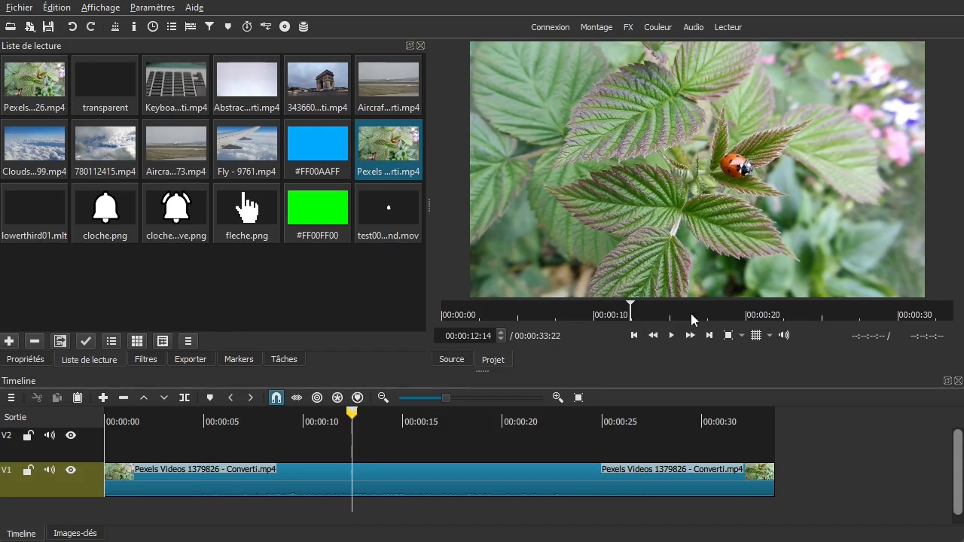
left_click_drag(436, 439, 150, 442)
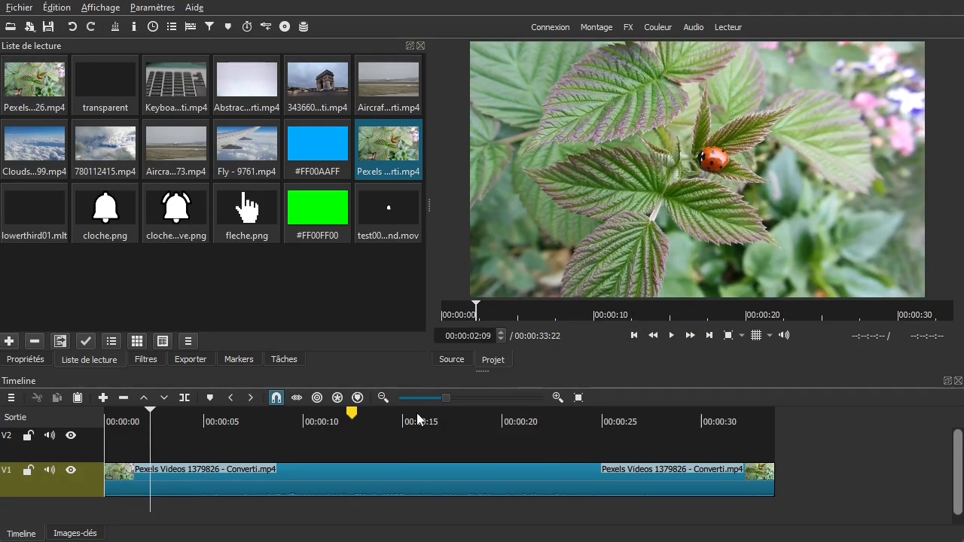
left_click(351, 416)
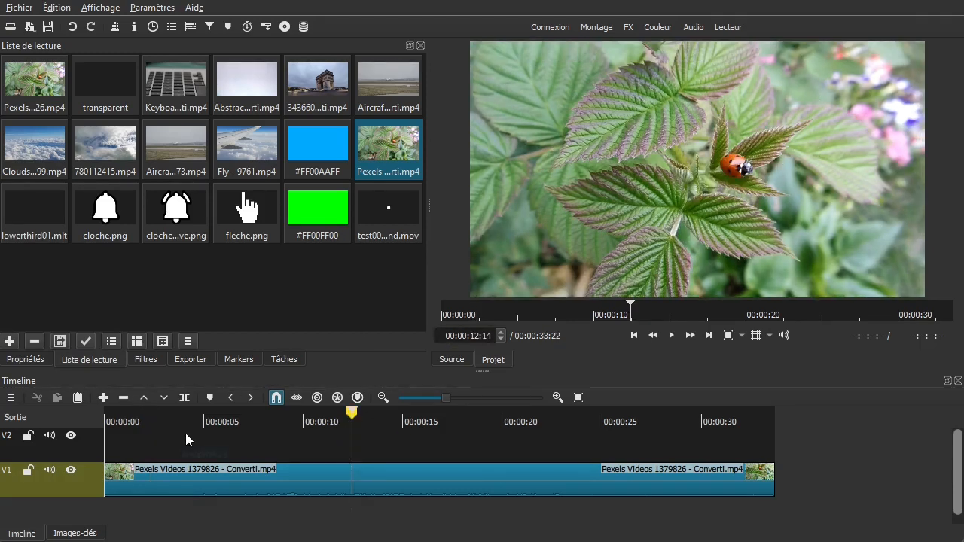
Split the clip on track V1 at 00:00:02:04 and at 00:00:05:19
left_click(160, 443)
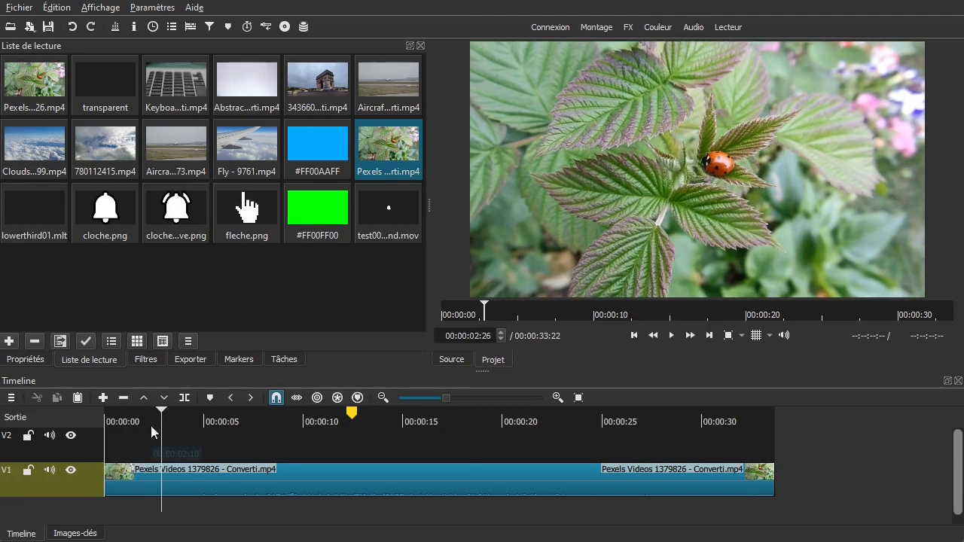
left_click(146, 432)
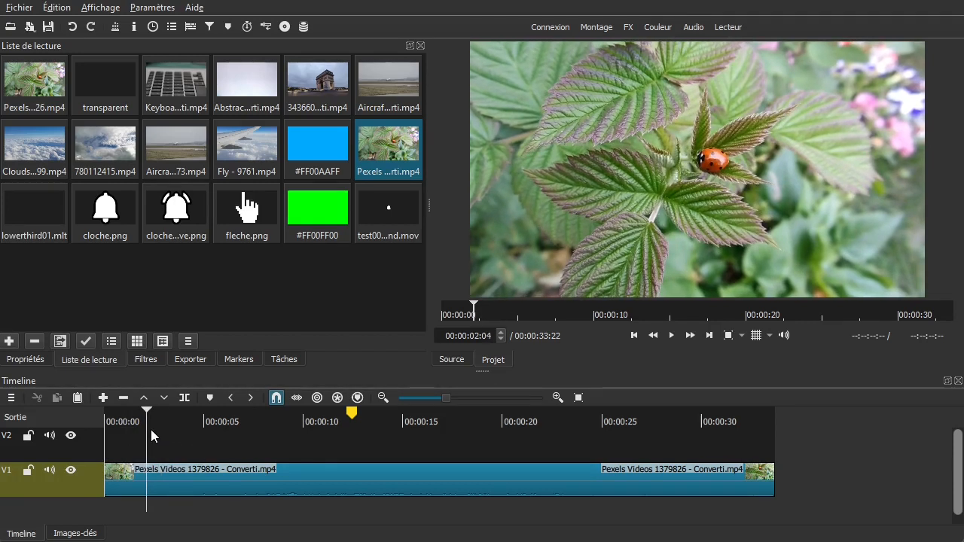
key("s")
left_click(216, 435)
key("s")
Try removing the segment between the two cuts and its gap with marker rippling off, and undo the removal
left_click(176, 483)
key("Delete")
right_click(175, 474)
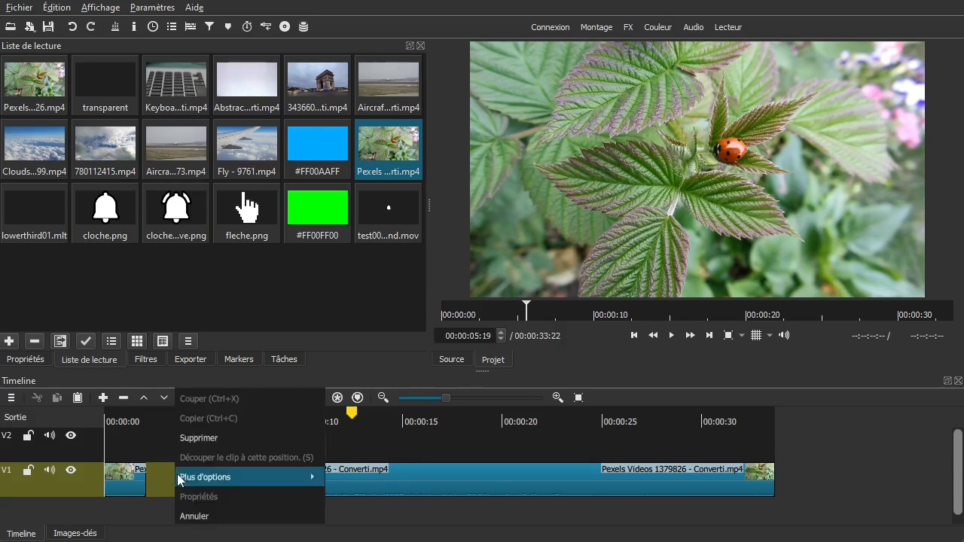
left_click(206, 437)
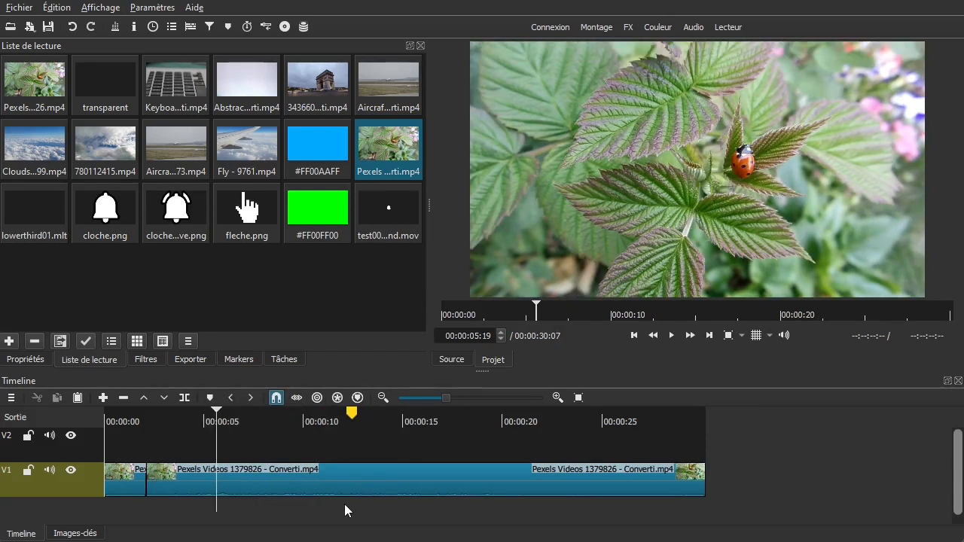
left_click(350, 417)
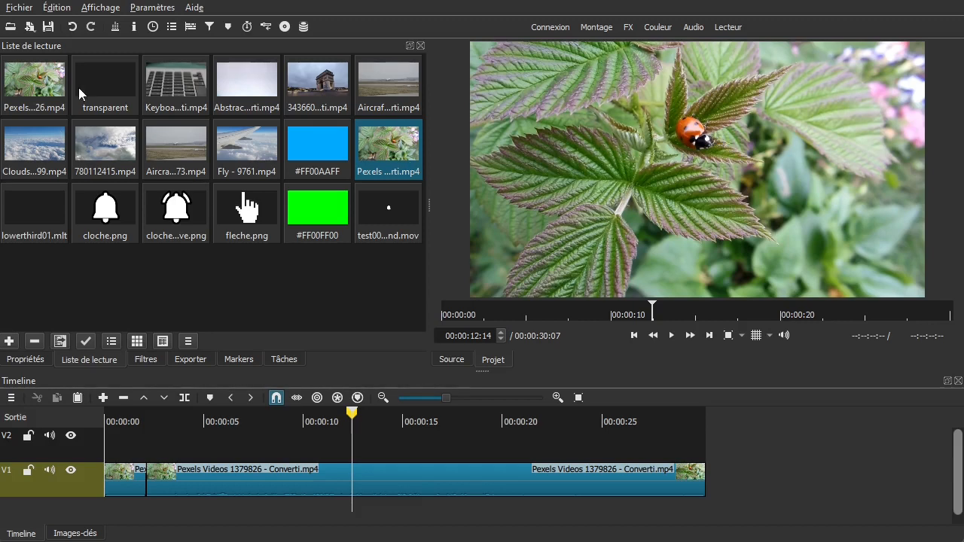
left_click(71, 27)
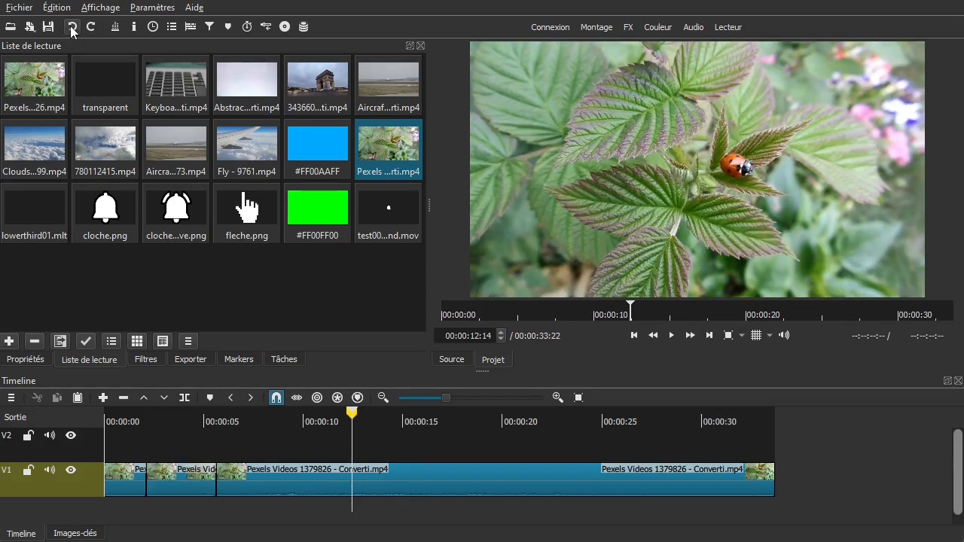
Turn on marker rippling and remove the segment between the two cuts together with its gap
left_click(359, 399)
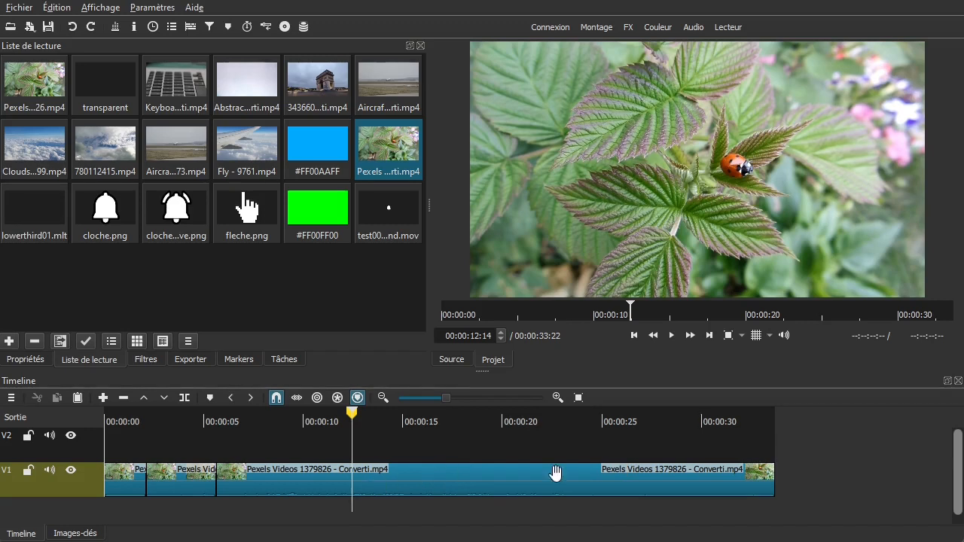
left_click(389, 442)
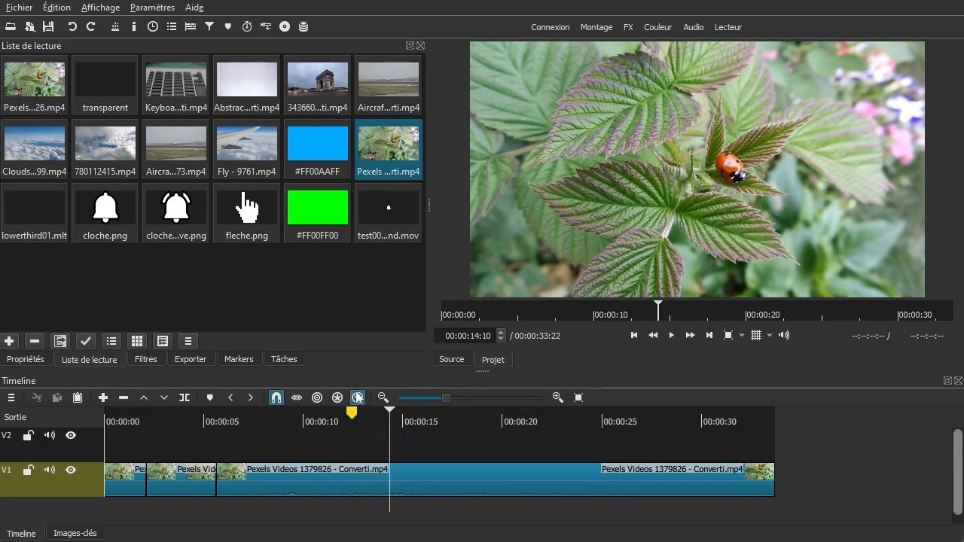
left_click(177, 475)
key("BackSpace")
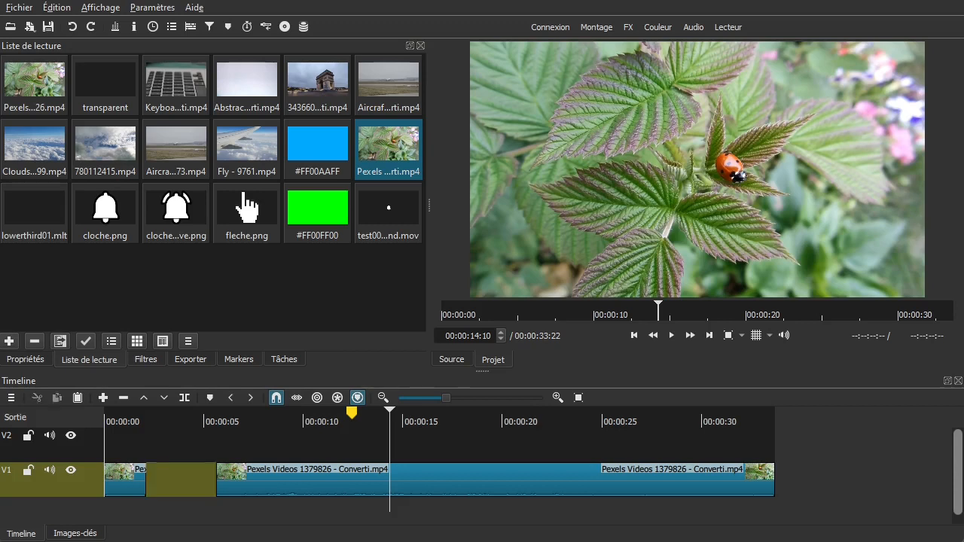
right_click(173, 475)
left_click(191, 442)
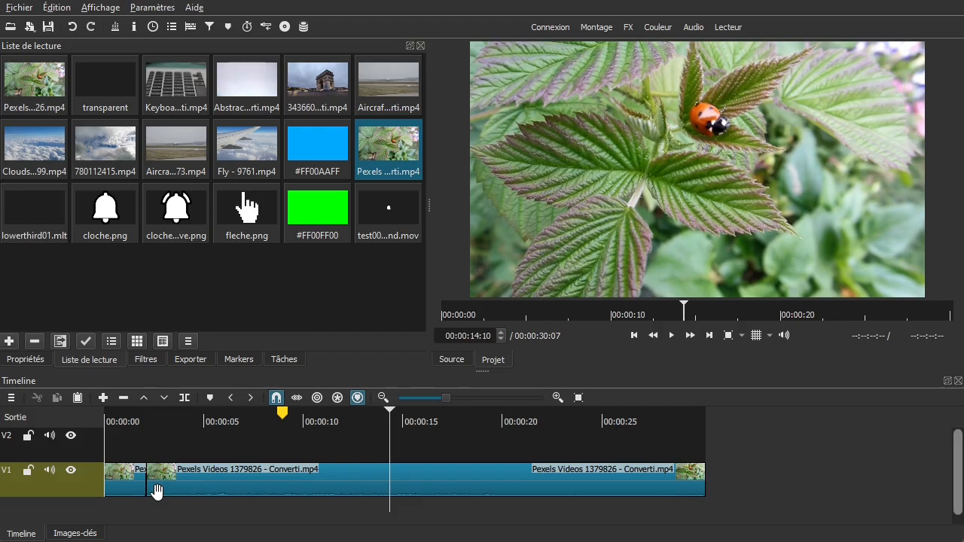
Jump the playhead to the yellow marker at 00:00:08:29 and move it on to 00:00:19:06
left_click(283, 420)
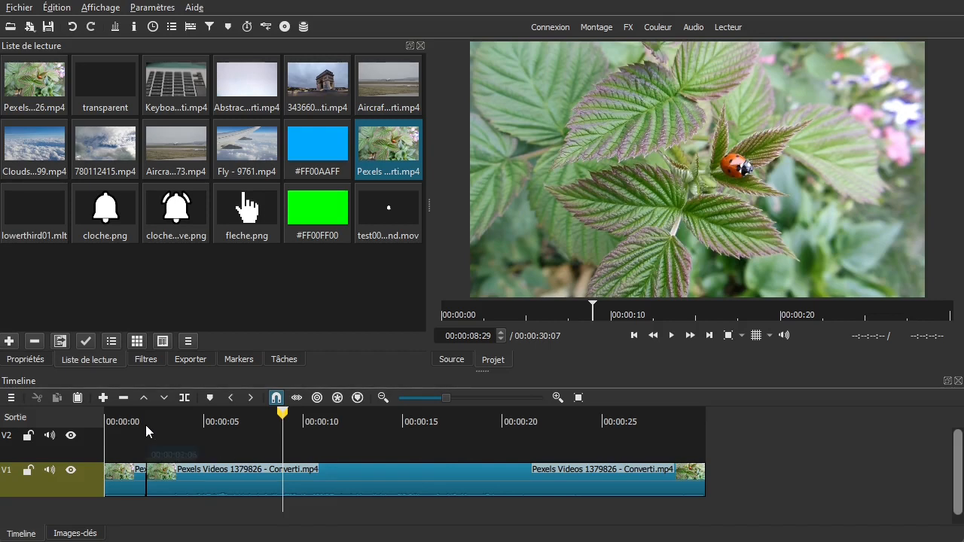
left_click(213, 419)
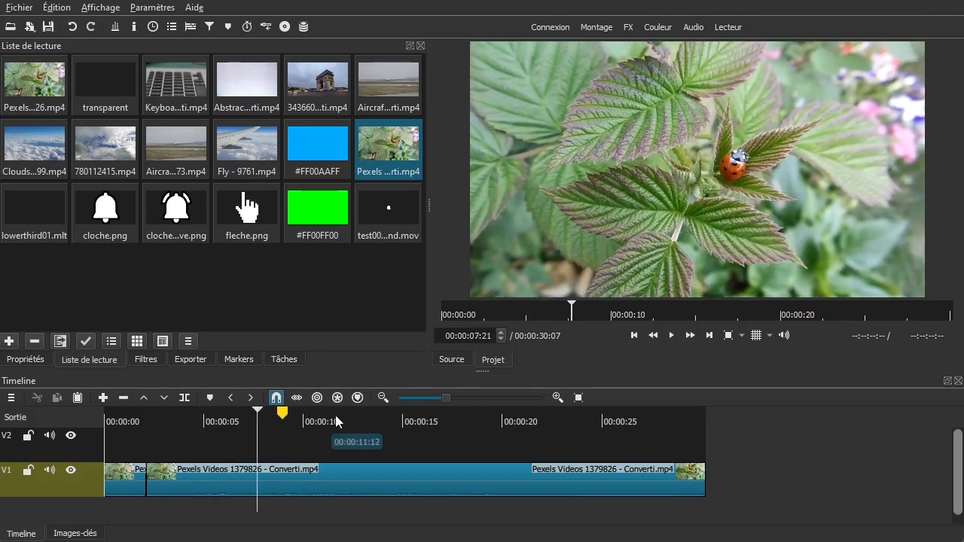
left_click(487, 419)
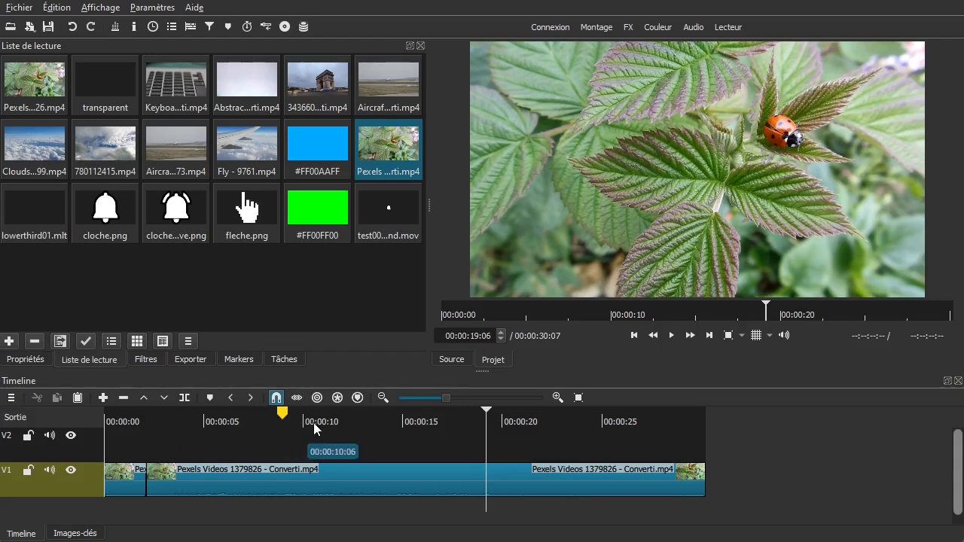
Add four markers at 00:00:14:20, just after 00:00:20, just before 00:00:25 and at 00:00:03:23
left_click(396, 420)
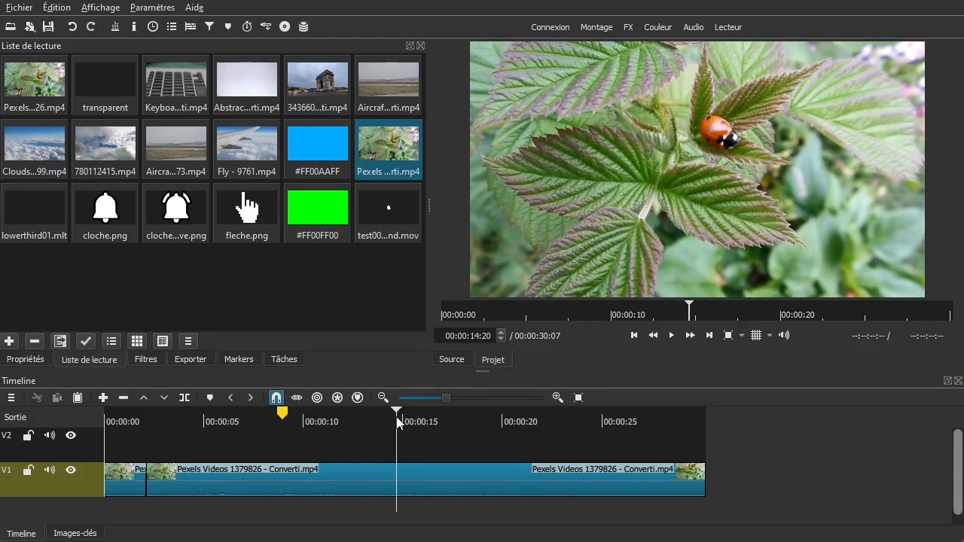
key("m")
left_click(516, 420)
key("m")
left_click(595, 420)
key("m")
left_click(179, 416)
key("m")
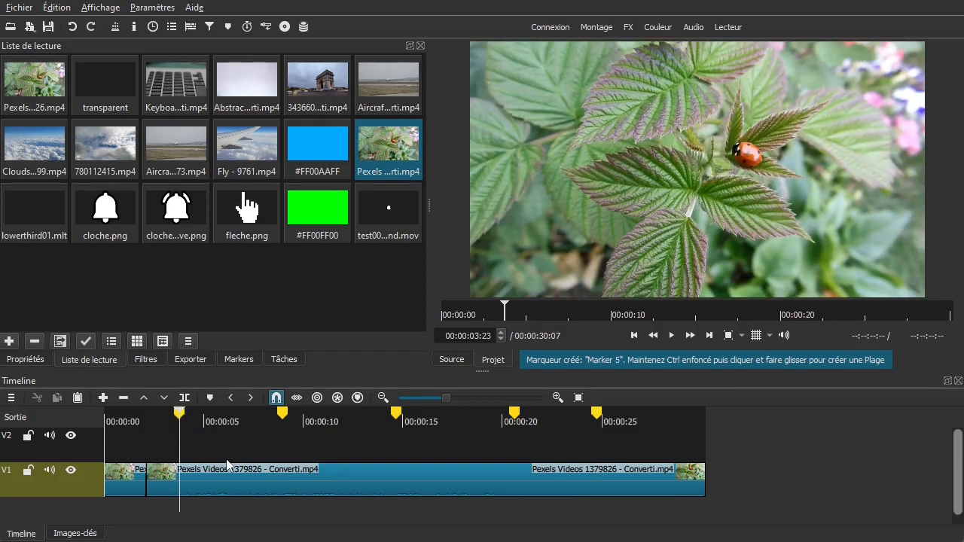
View the editing options of the marker at 00:00:03:23 and leave them without changing anything
right_click(179, 419)
left_click(203, 420)
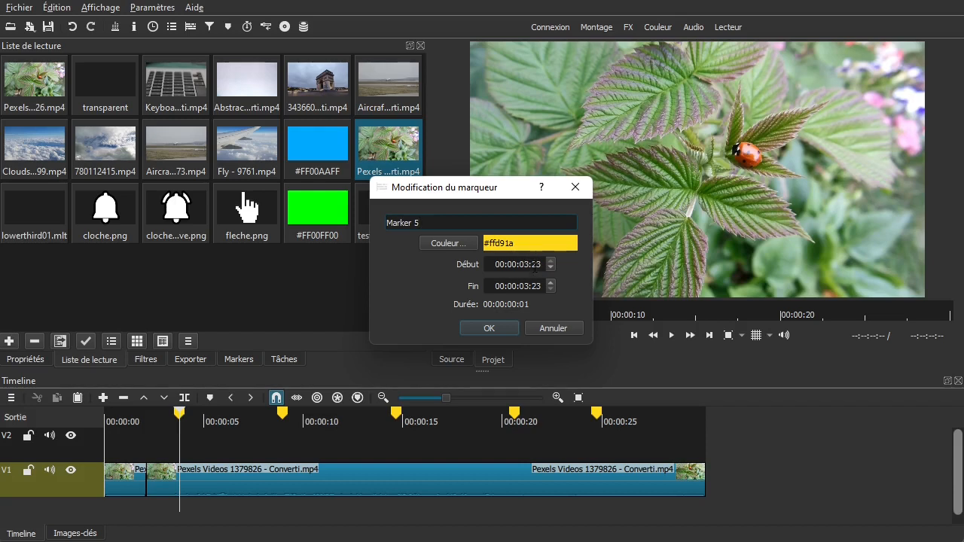
left_click(552, 328)
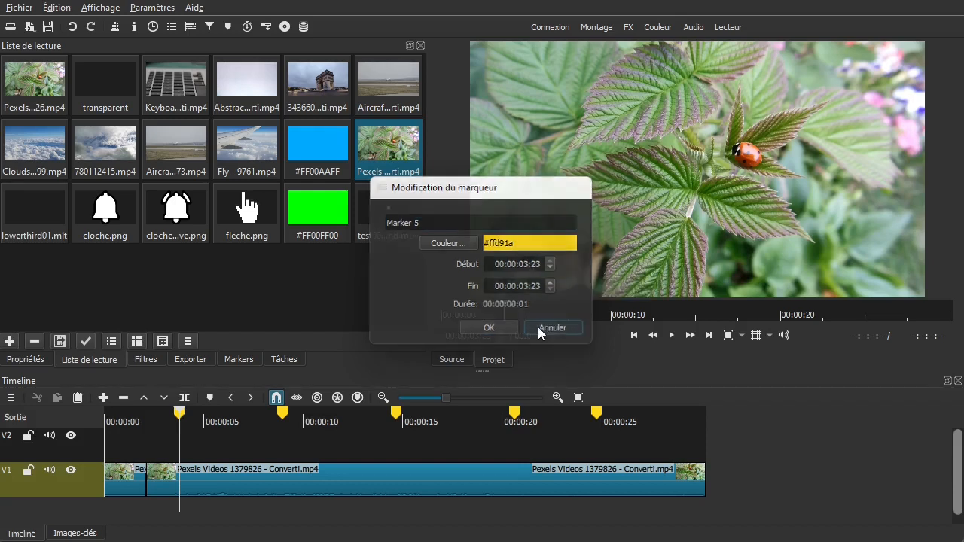
Place the blue #FF00AAFF clip on track V2 at 00:00:20 and set the playhead to 00:00:14:01
left_click(320, 221)
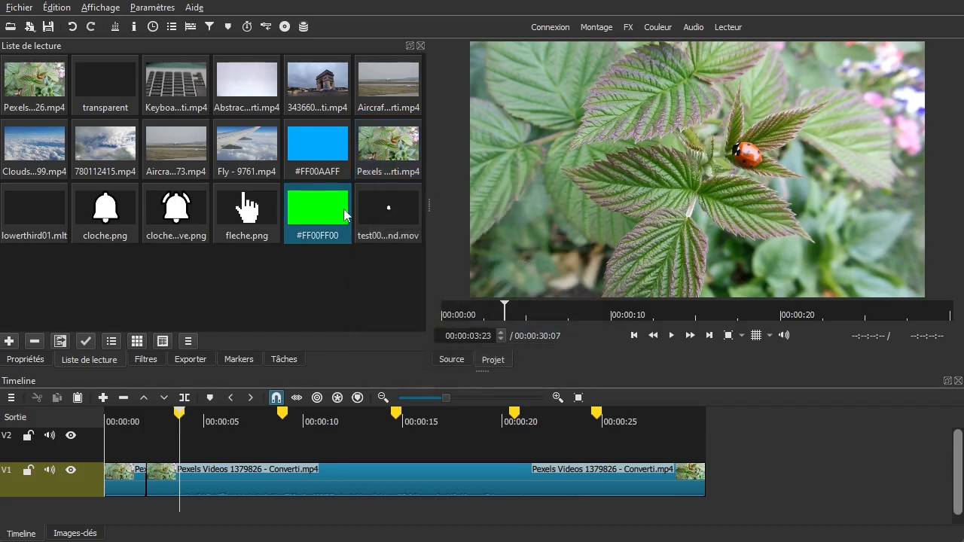
left_click(319, 143)
left_click_drag(316, 139, 500, 439)
mouse_move(386, 445)
left_mouse_down()
mouse_move(399, 445)
mouse_move(385, 452)
left_mouse_up()
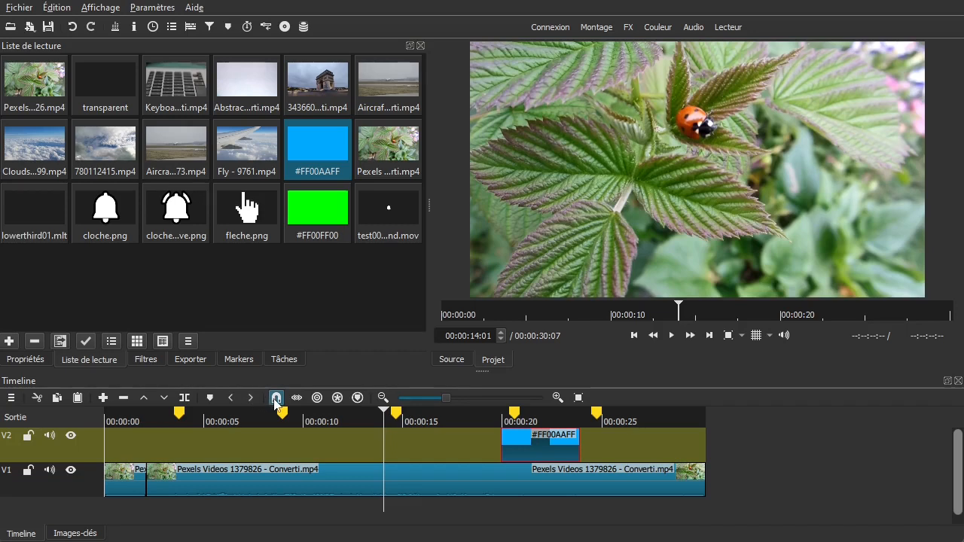
Snap the blue clip on V2 to the marker at 00:00:03:23, and move it on to about 00:00:17
left_click_drag(522, 444, 195, 445)
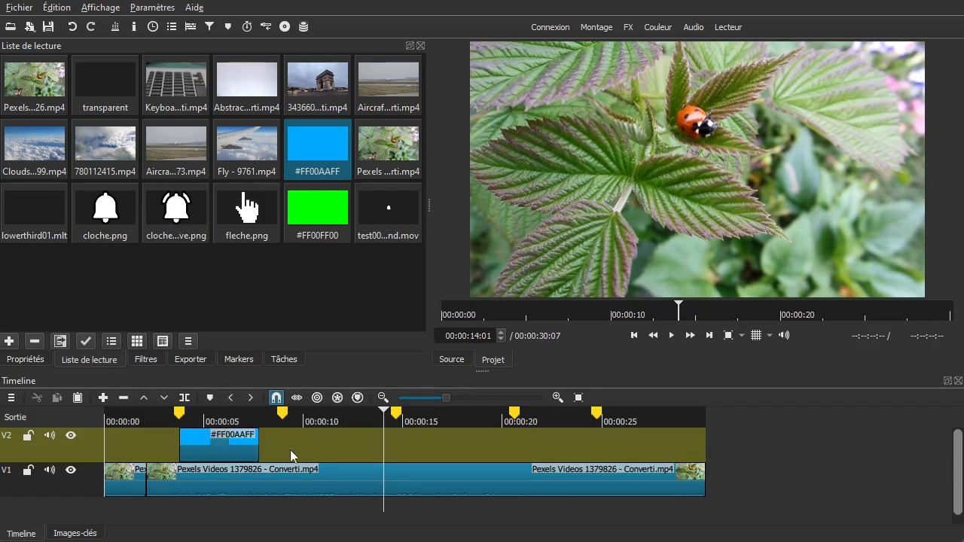
mouse_move(249, 441)
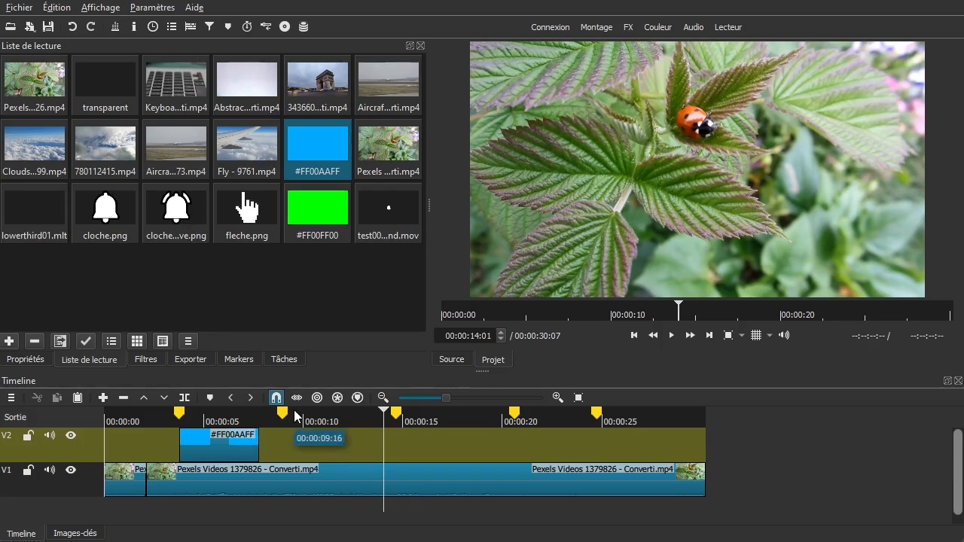
left_click_drag(215, 448, 507, 456)
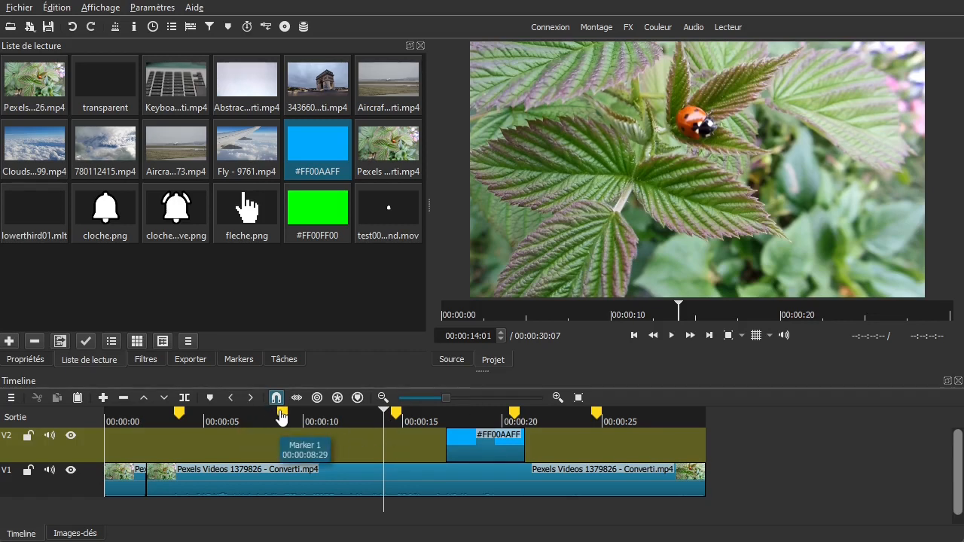
Show the Markers panel, detach it as a floating window, and close and reopen it
left_click(106, 9)
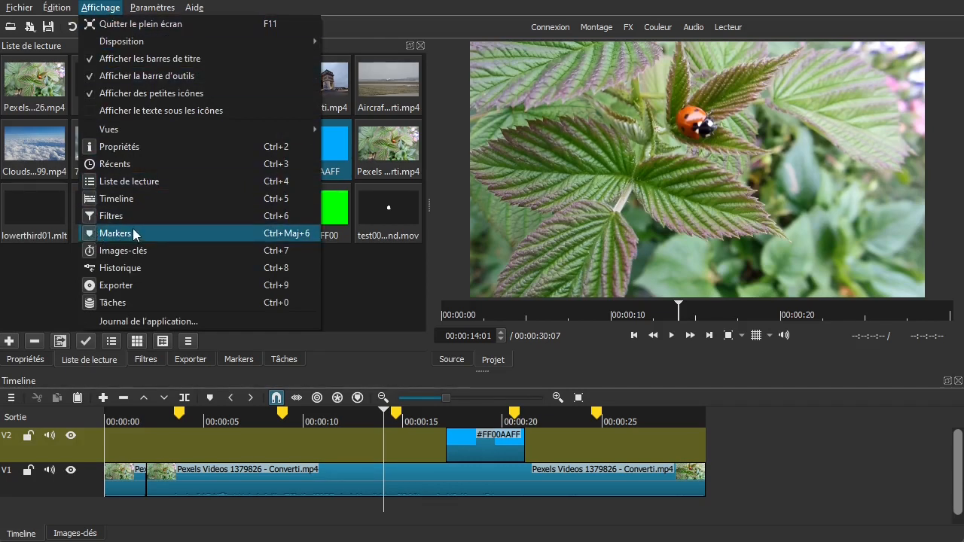
left_click(133, 232)
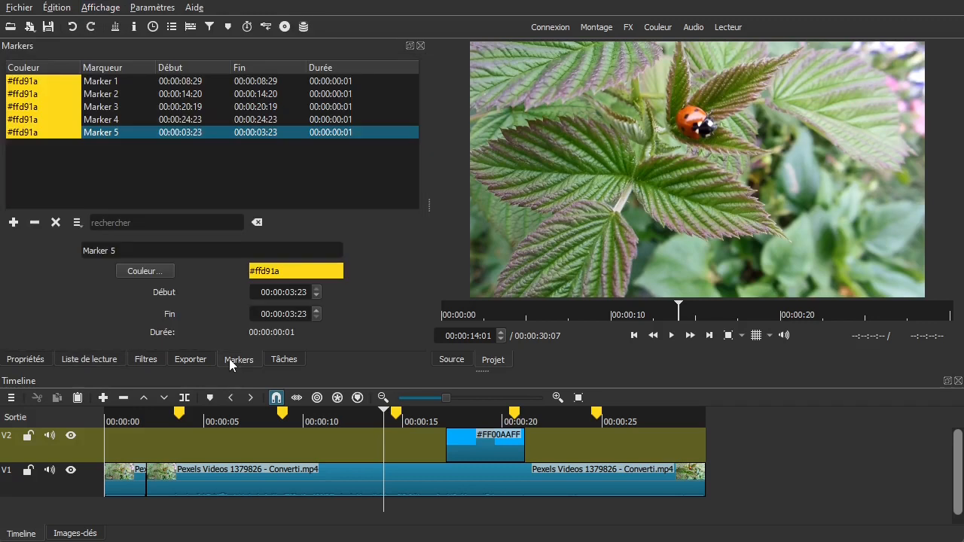
left_click_drag(263, 51, 645, 156)
left_click(808, 136)
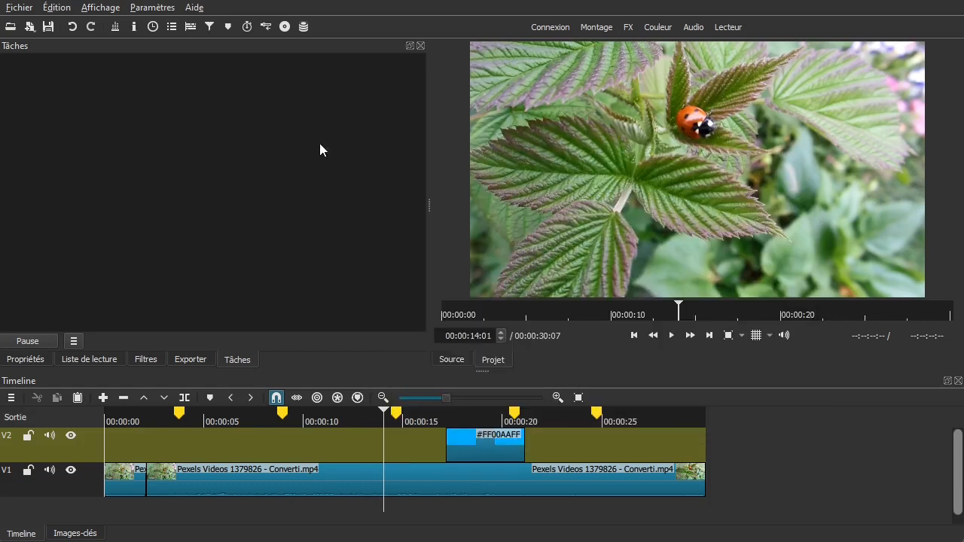
left_click(103, 9)
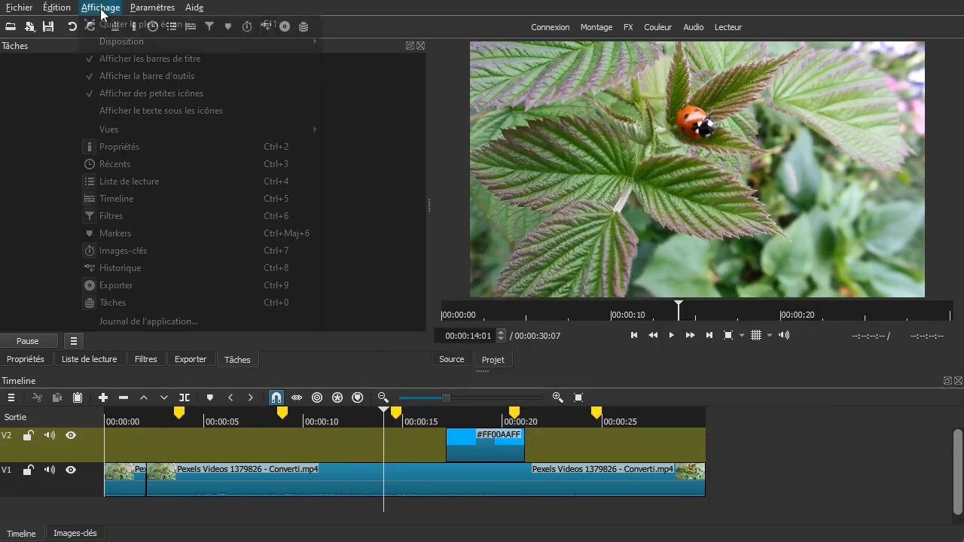
left_click(109, 233)
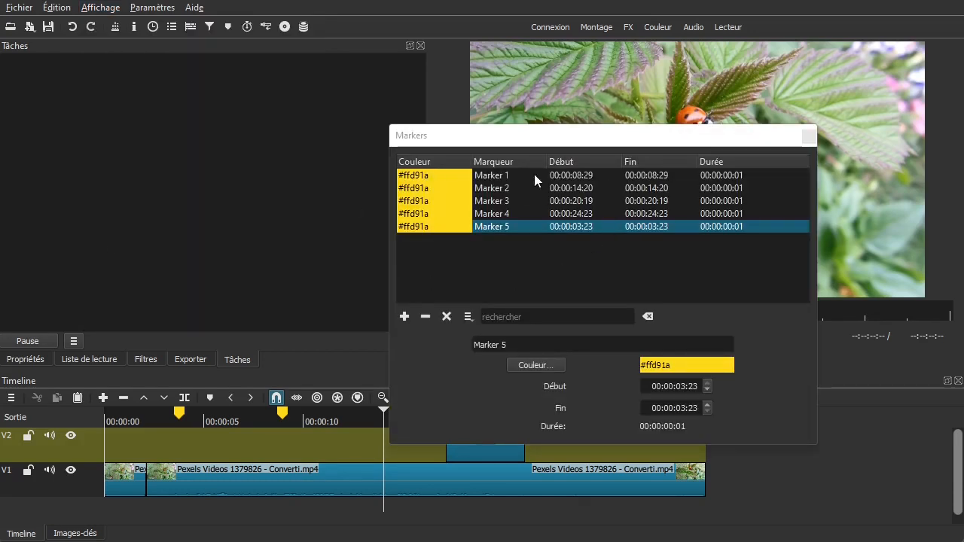
Move the playhead through the markers by selecting Marker 1 to Marker 5 in the list, and return to Marker 2
left_click(489, 176)
left_click(493, 188)
left_click(493, 201)
left_click(493, 214)
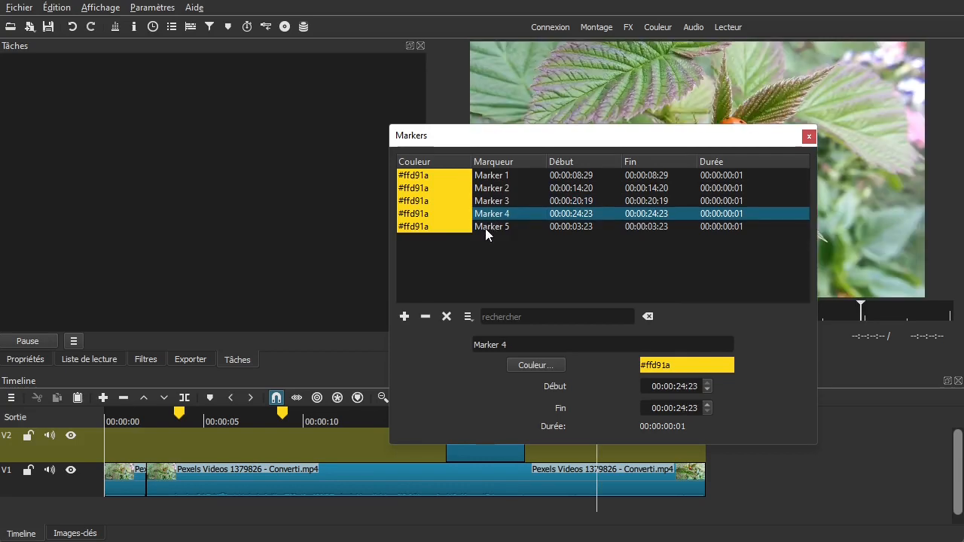
left_click(485, 228)
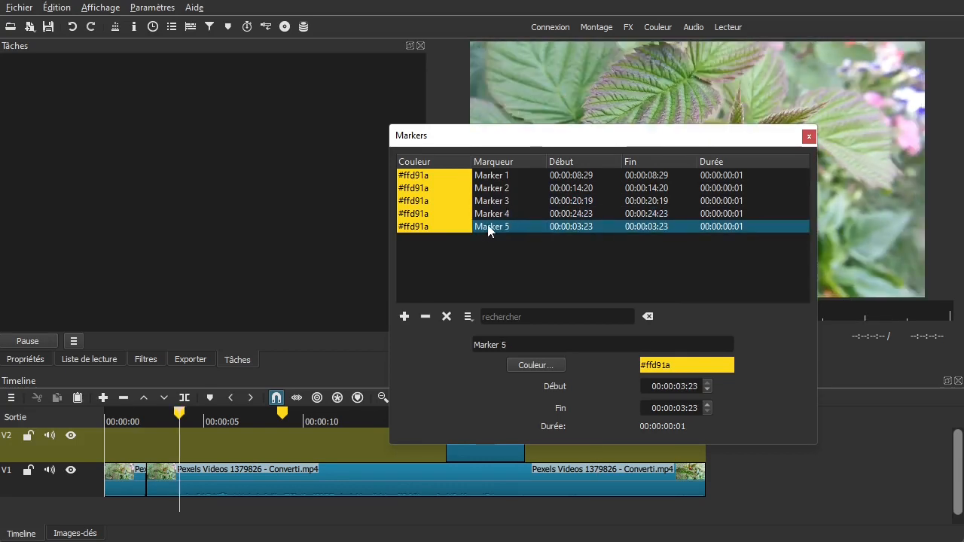
left_click(495, 176)
left_click(499, 188)
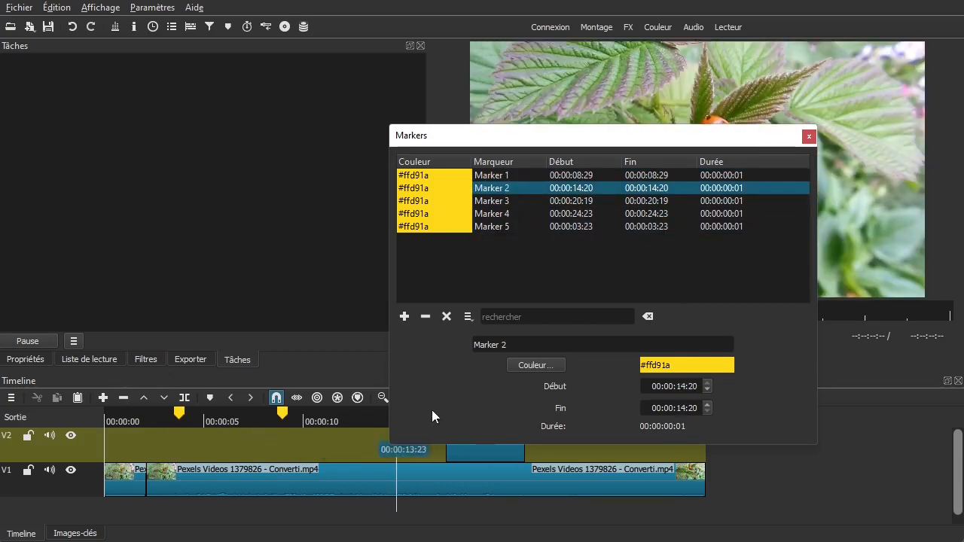
Move the floating Markers window clear of the timeline and delete Marker 3 at 00:00:20:19 from the list
left_click_drag(489, 138, 451, 77)
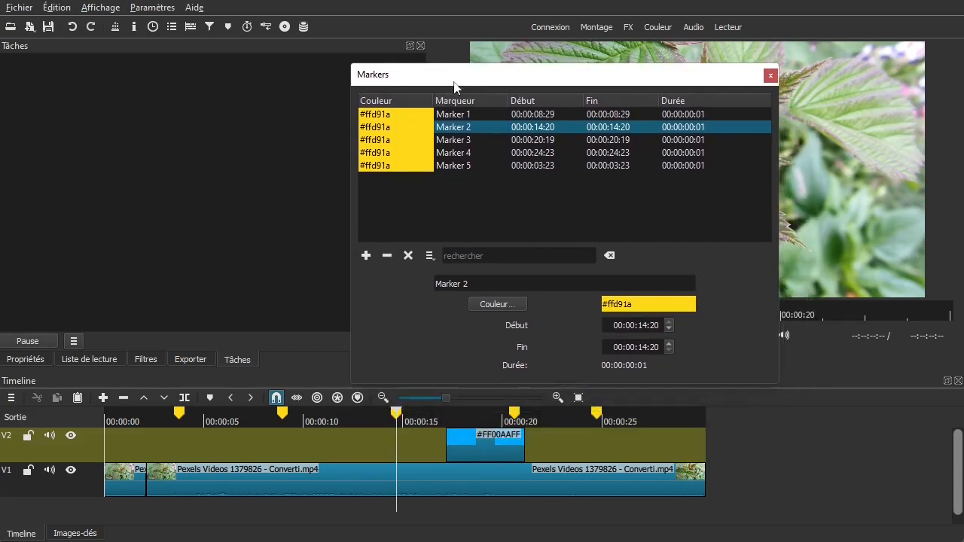
left_click(452, 140)
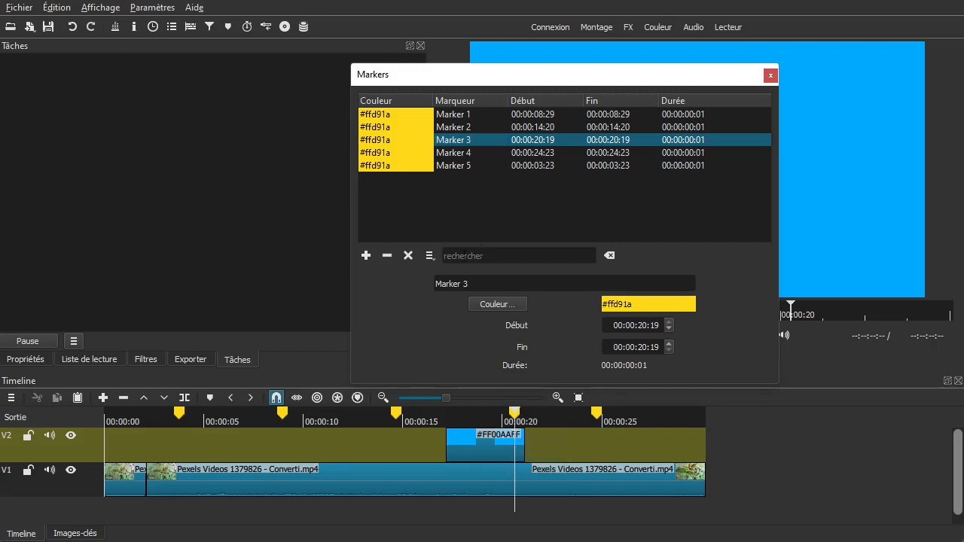
left_click(386, 256)
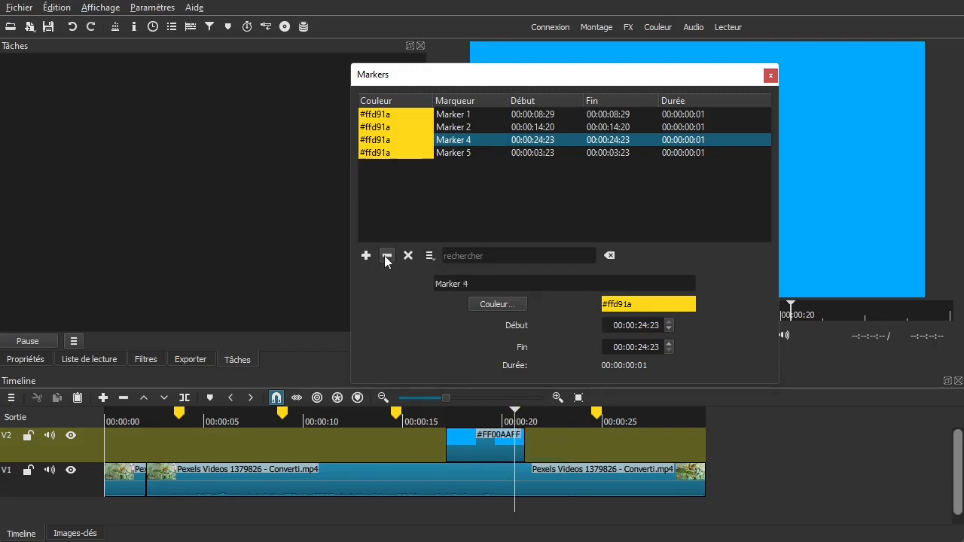
Add a marker at 00:00:11:17 from the marker list and rename it "Marker 3 B"
left_click_drag(559, 426, 335, 431)
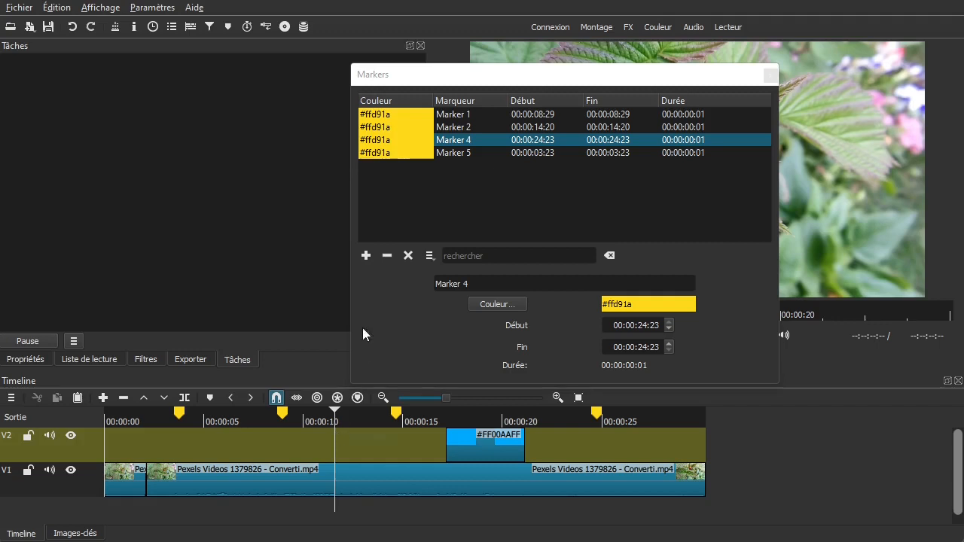
left_click(366, 255)
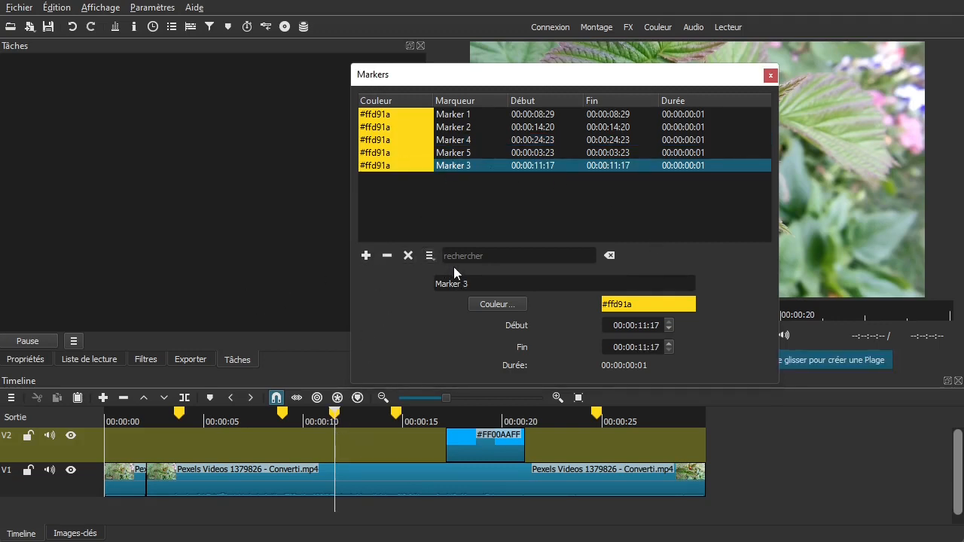
left_click_drag(480, 284, 369, 287)
left_click(478, 284)
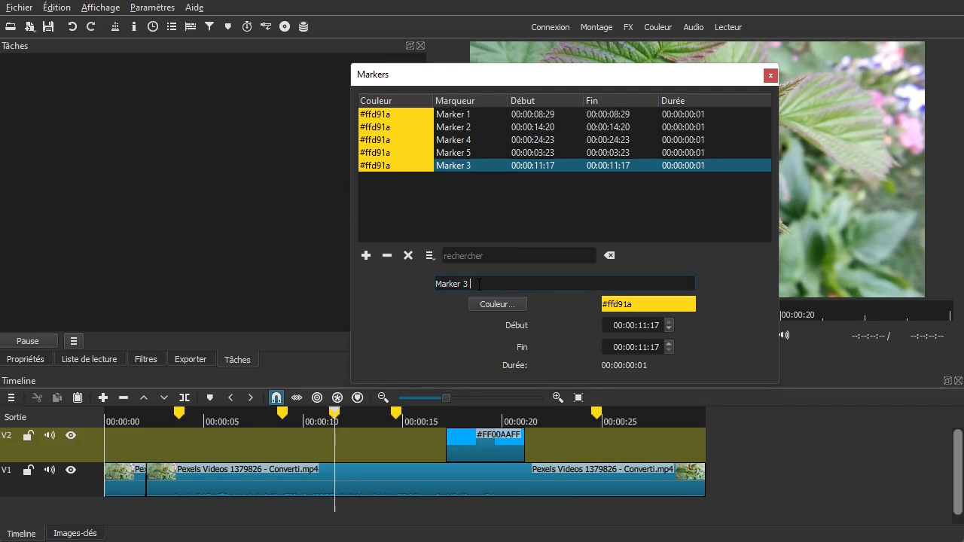
key("Return")
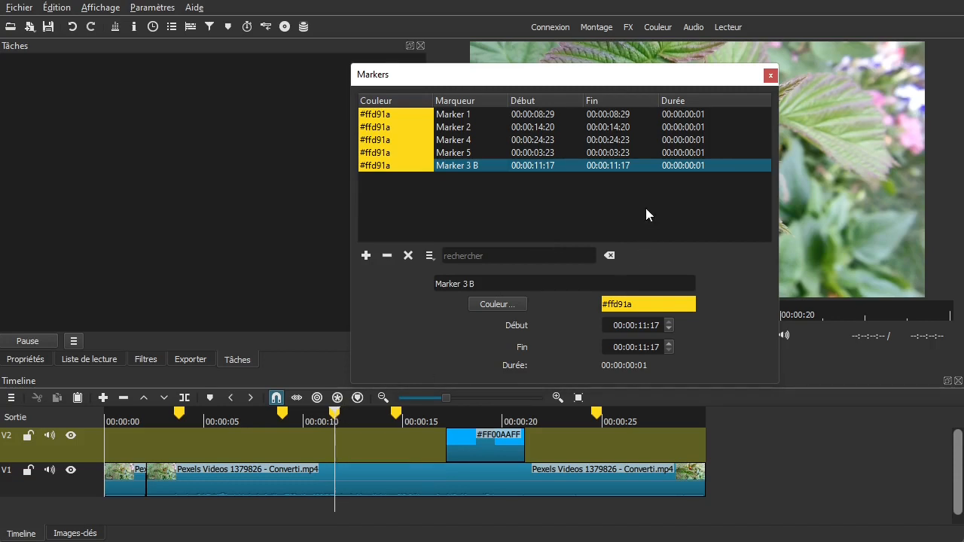
Change the colour of Marker 3 B to green #00aa00
left_click(510, 307)
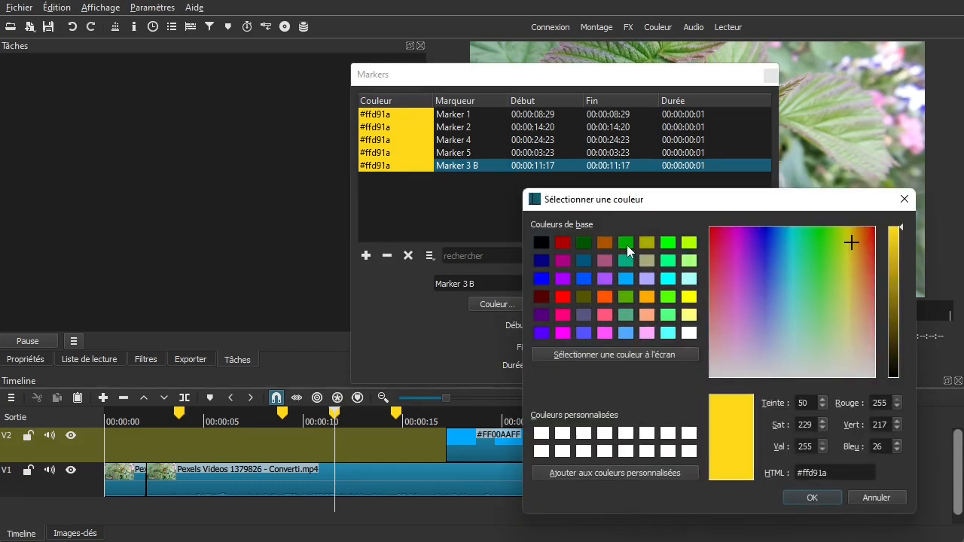
left_click(626, 243)
left_click(806, 498)
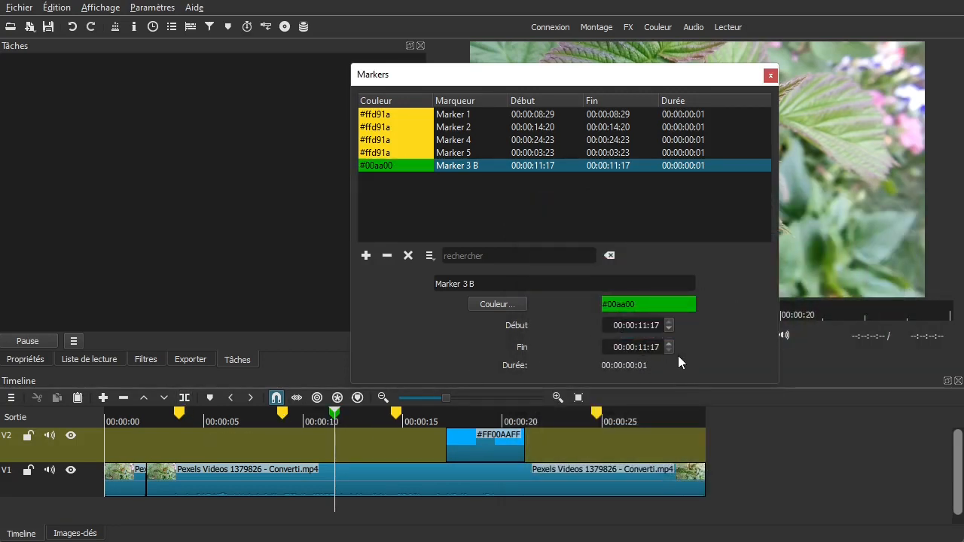
Remove all markers at once and close the Markers window
left_click(497, 256)
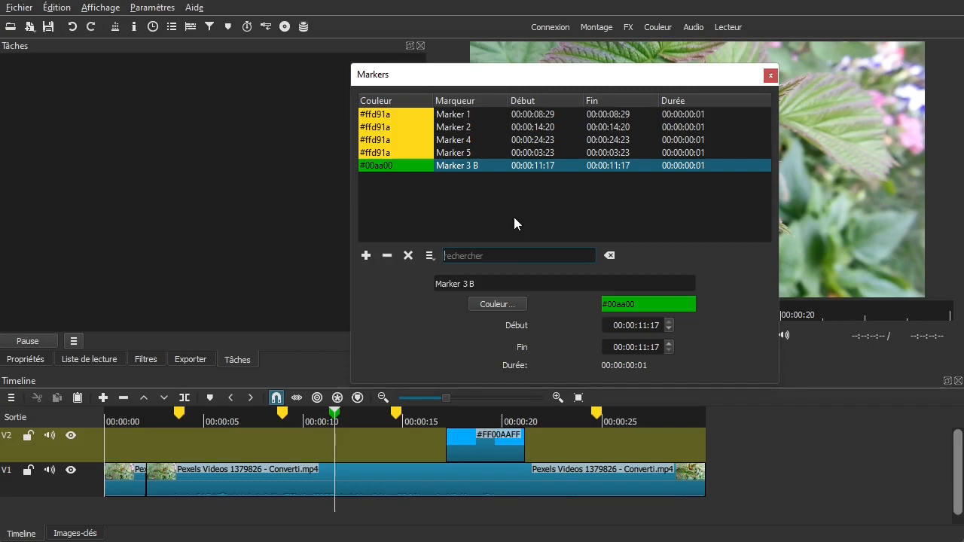
left_click(430, 256)
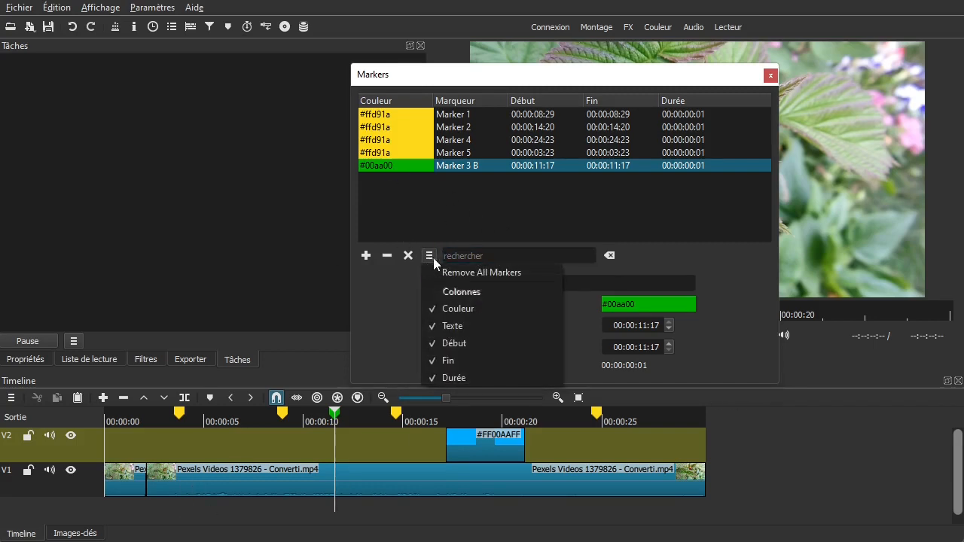
left_click(497, 269)
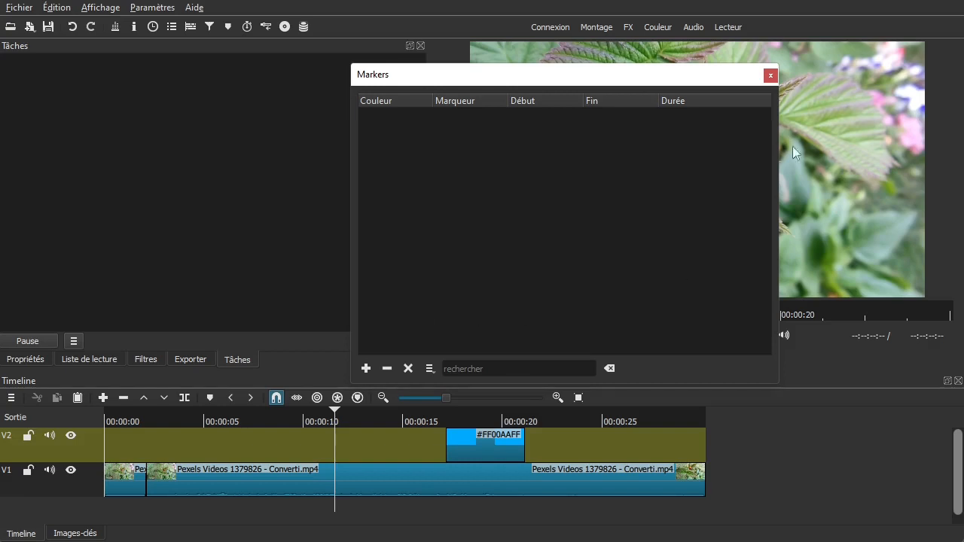
left_click(771, 76)
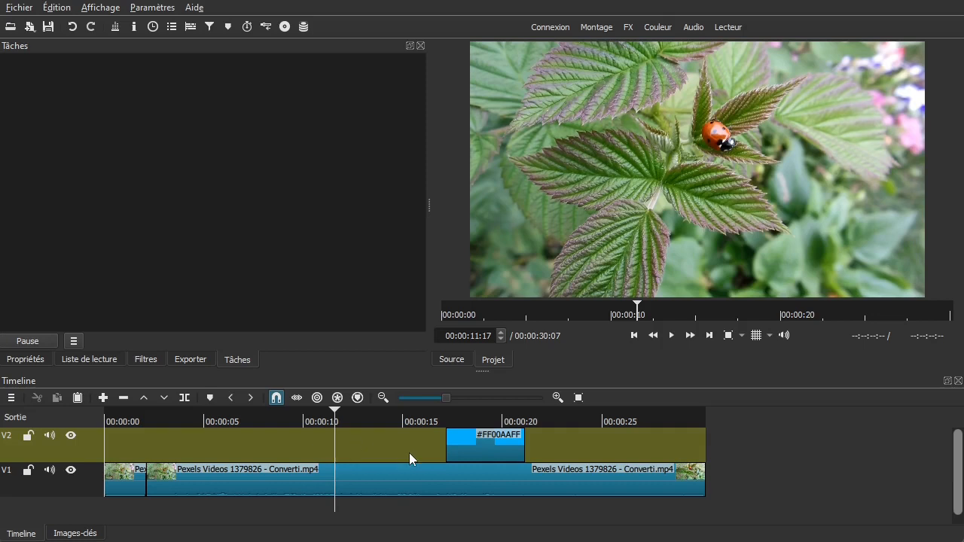
Empty the timeline by deleting the blue clip on V2 and both ladybug clips on V1
left_click(468, 439)
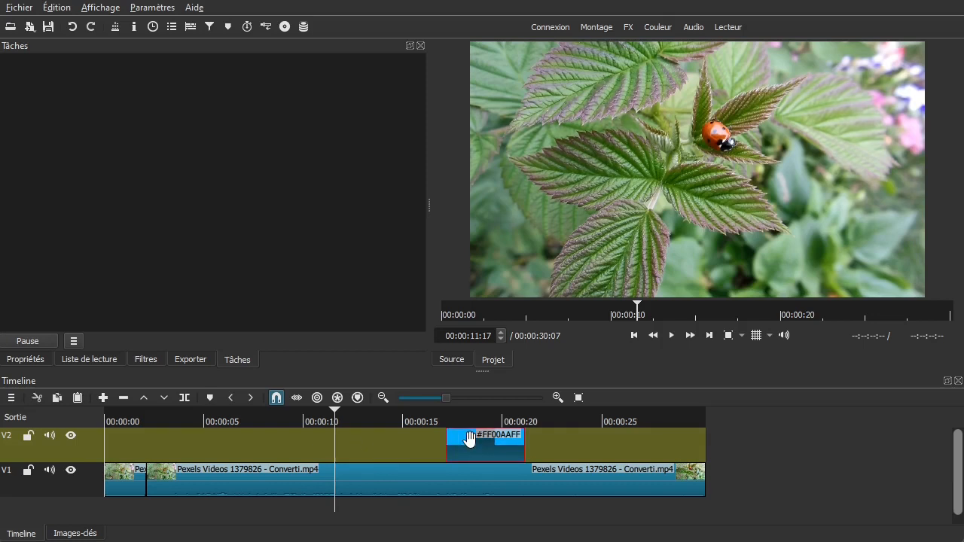
key("Delete")
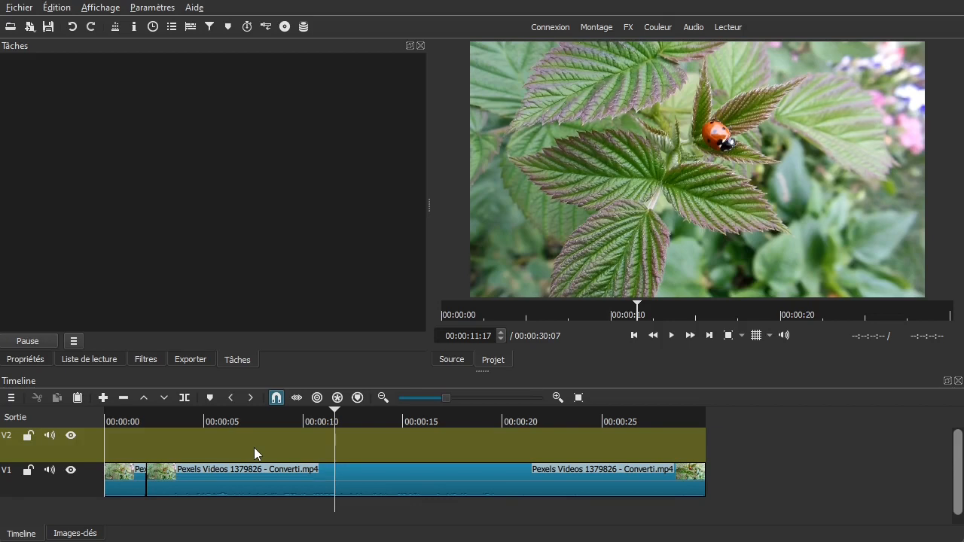
left_click(96, 359)
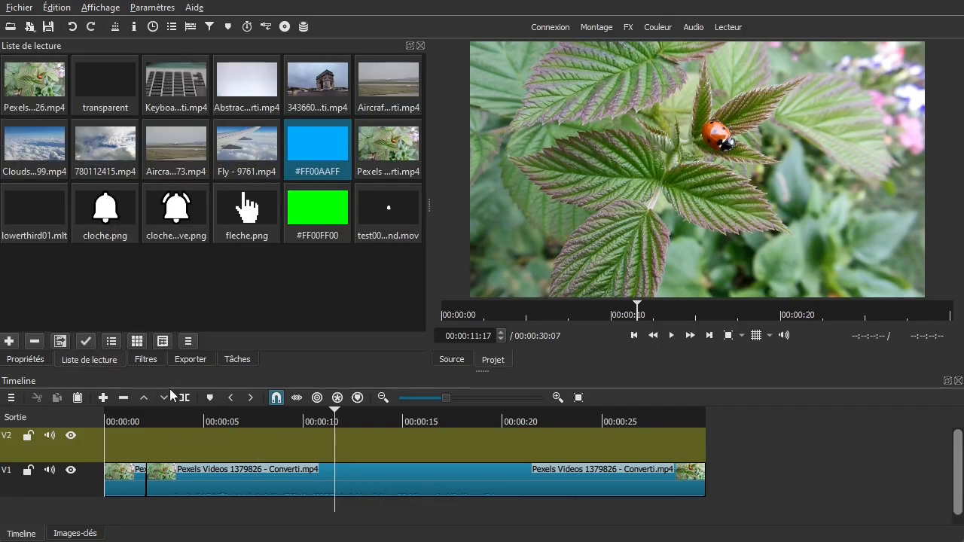
left_click(170, 436)
left_click_drag(155, 443, 175, 434)
left_click(175, 479)
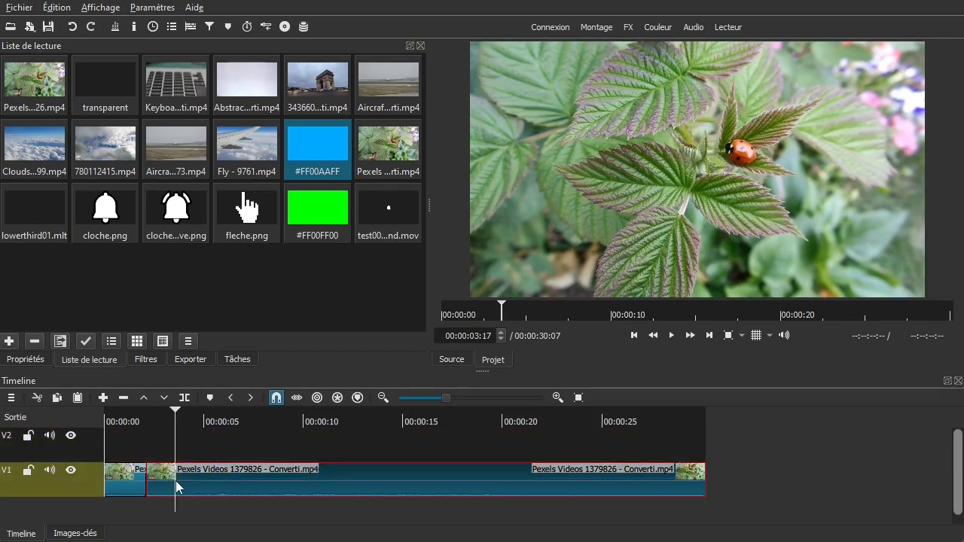
key("Delete")
left_click(120, 481)
key("Delete")
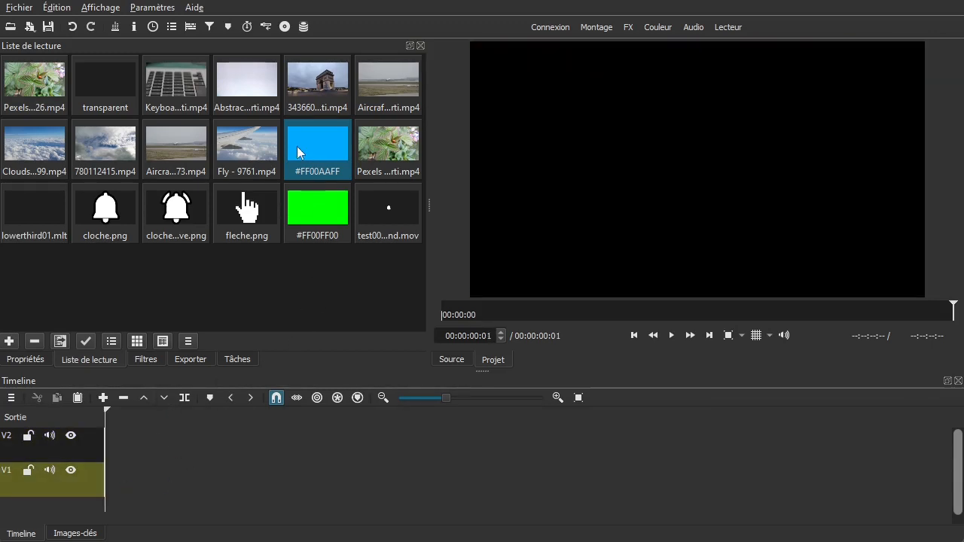
Place Aircraft - 3473.mp4, Fly - 9761.mp4 and Clouds - 7399.mp4 one after another on V1 and set the playhead to 00:00:03:26
left_click_drag(177, 134, 131, 472)
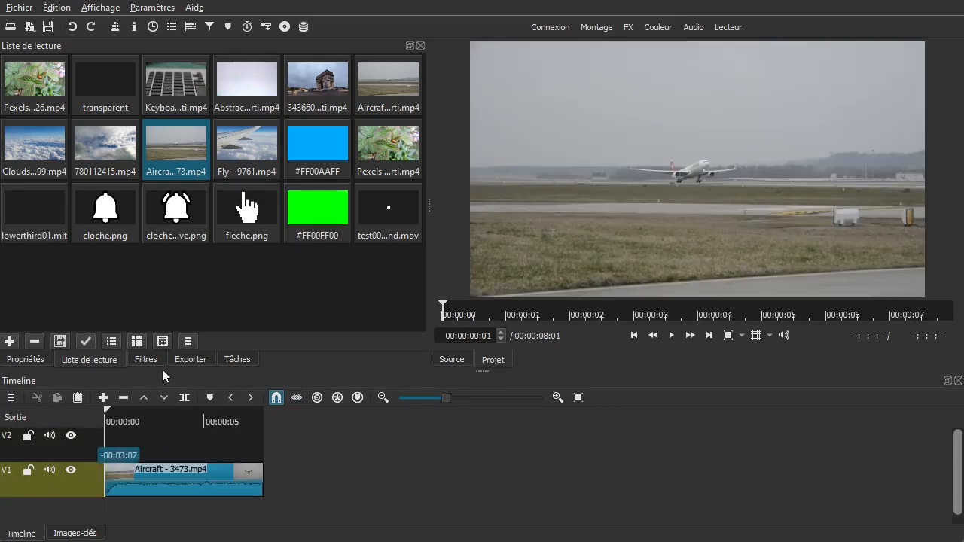
left_click(239, 136)
left_click_drag(237, 137, 298, 474)
left_click_drag(23, 146, 746, 474)
left_click(181, 439)
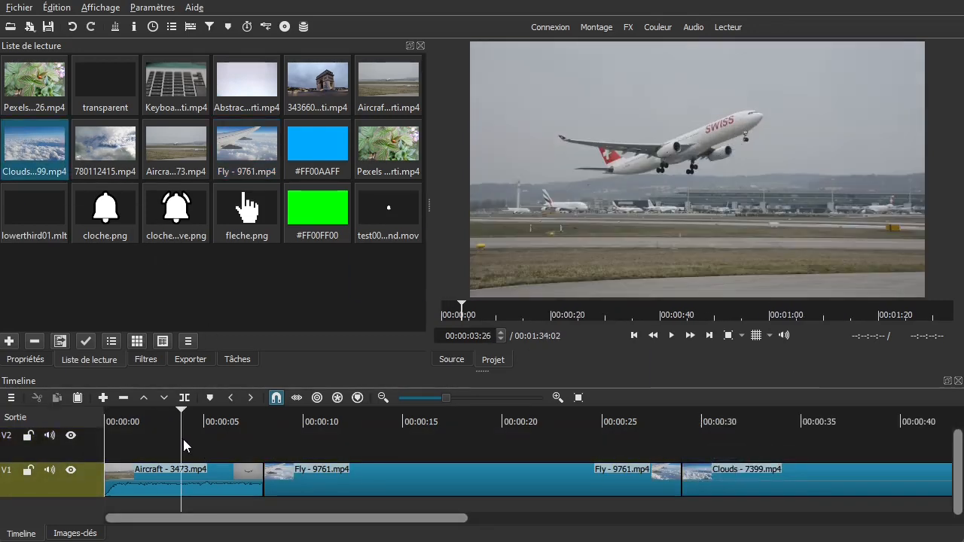
Mute track V1 and move the playhead to 00:00:05:27
left_click(49, 470)
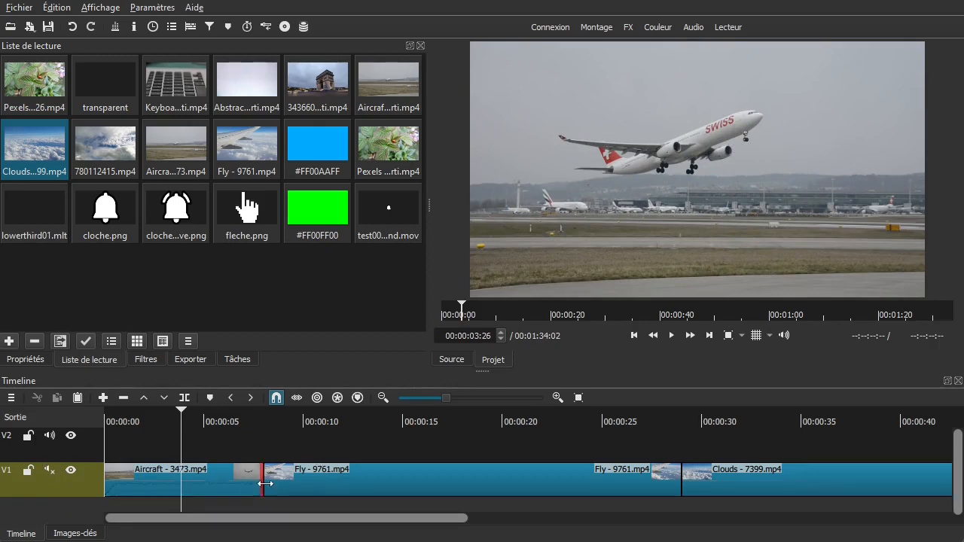
key("Down")
left_click(222, 451)
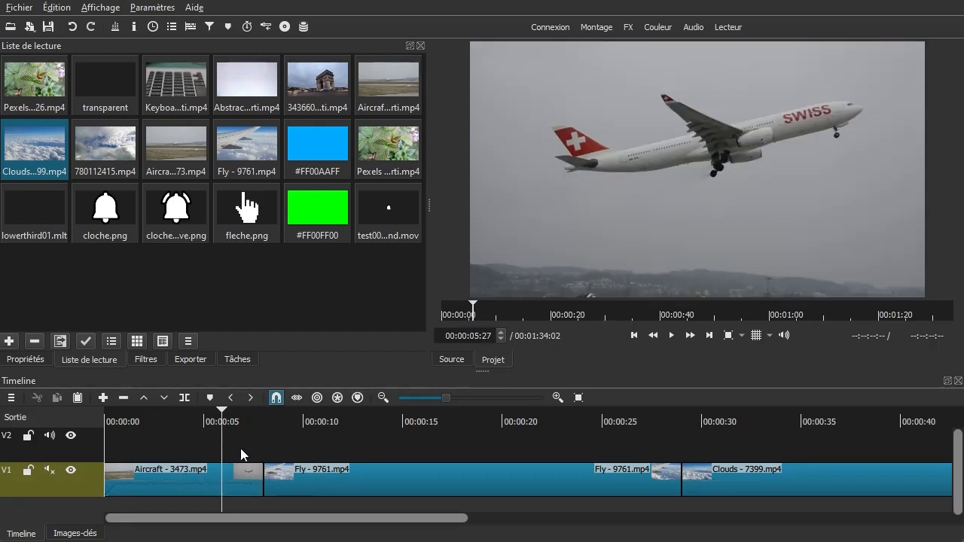
Add five timeline markers along the clips at 00:00:02:28, 00:00:14:03, 00:00:23:09, 00:00:34:00 and 00:00:39:03
left_click_drag(138, 450, 163, 447)
key("m")
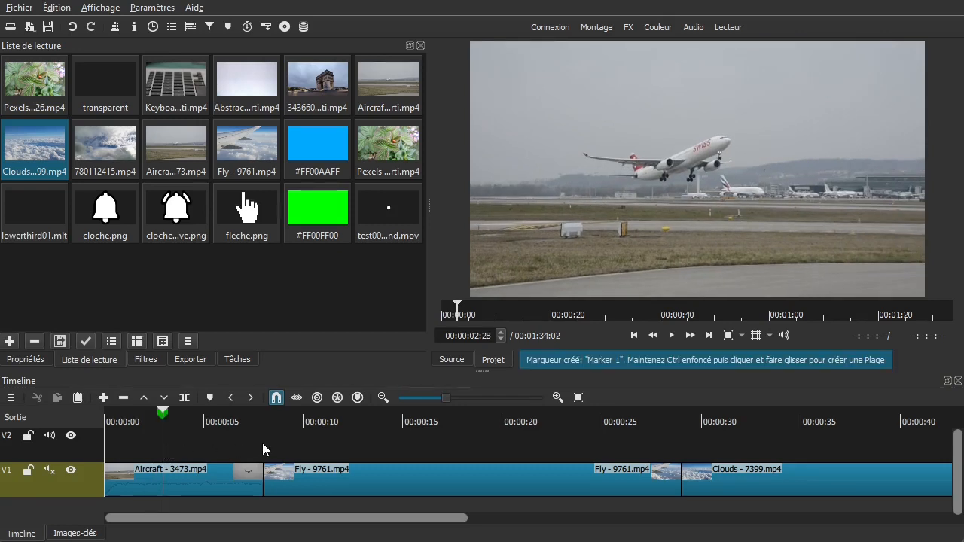
left_click(385, 447)
key("m")
left_click(568, 444)
key("m")
left_click_drag(623, 445, 780, 445)
key("m")
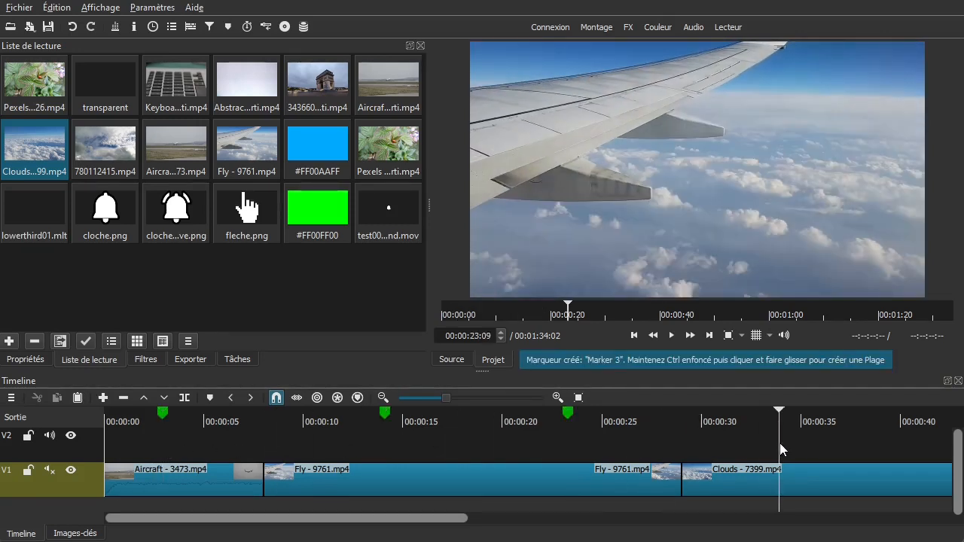
left_click(882, 444)
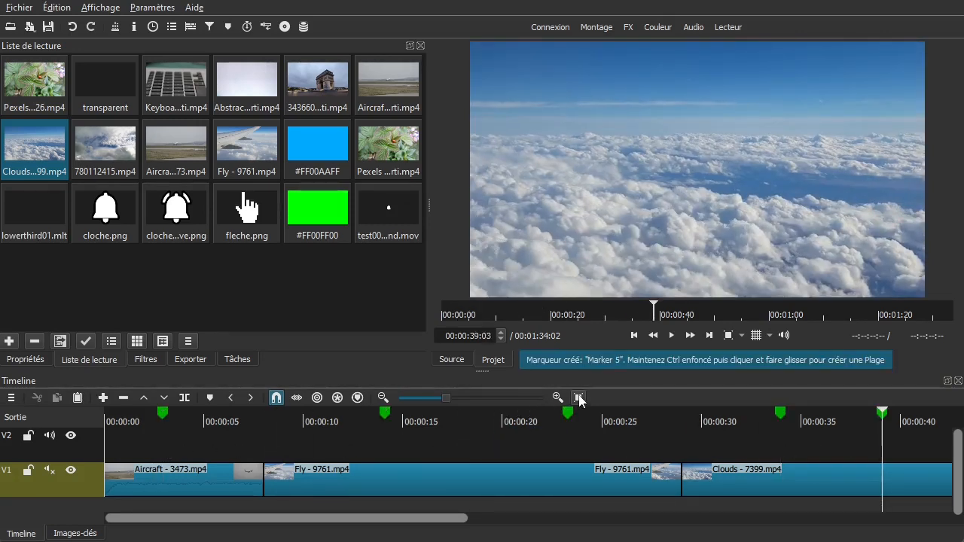
key("m")
Fit the whole timeline in view and add two more markers over the clouds clip, at 00:01:06:07 and 00:01:19:14
left_click(579, 398)
left_click(668, 452)
key("m")
left_click(753, 452)
key("m")
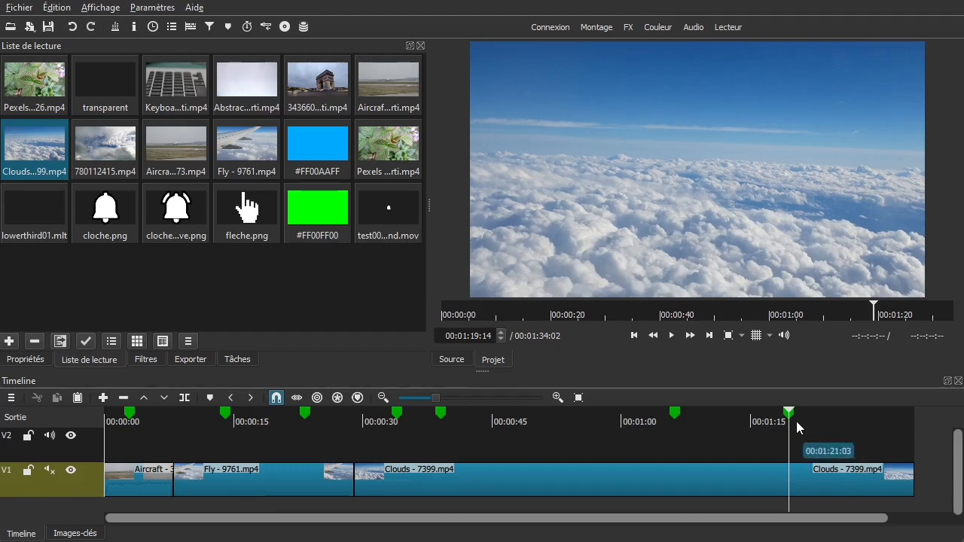
Ripple-delete the Clouds, Fly and Aircraft clips from V1 one after another
key("x")
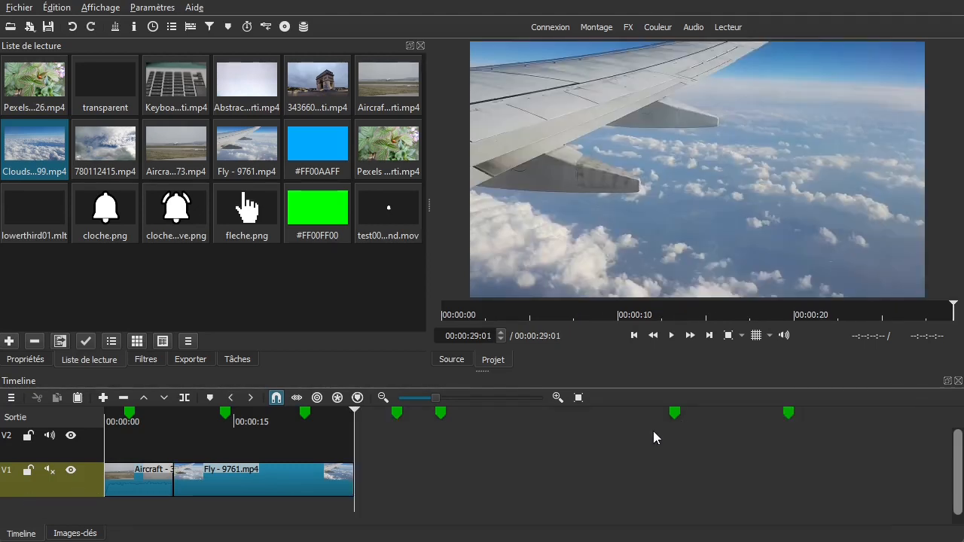
left_click(275, 488)
key("x")
left_click(168, 490)
key("x")
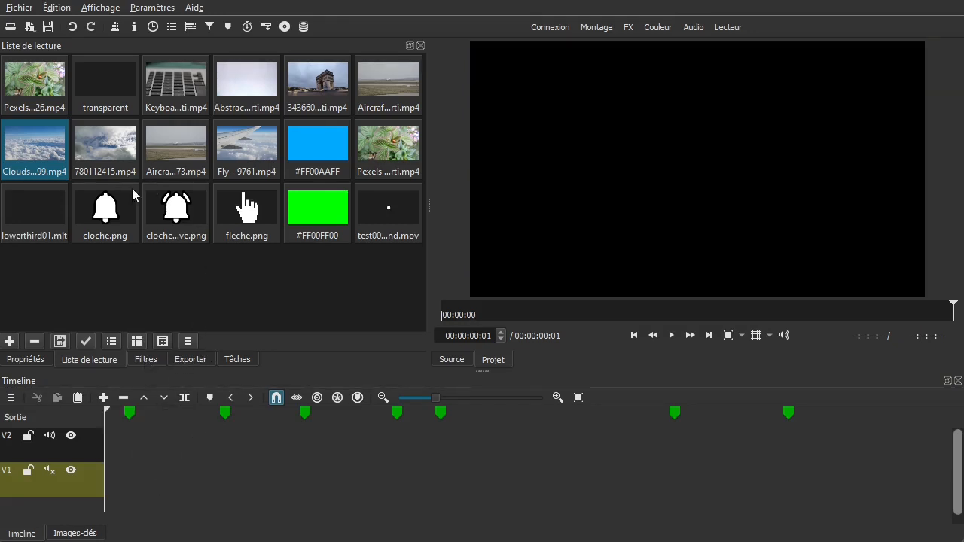
Show the Markers window and remove all markers from the project at once
left_click(66, 9)
mouse_move(100, 8)
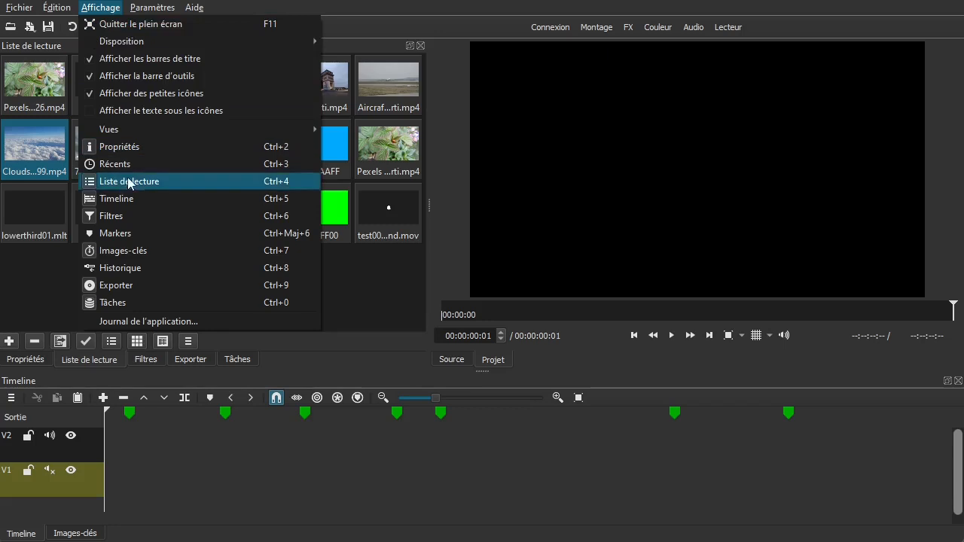
left_click(132, 233)
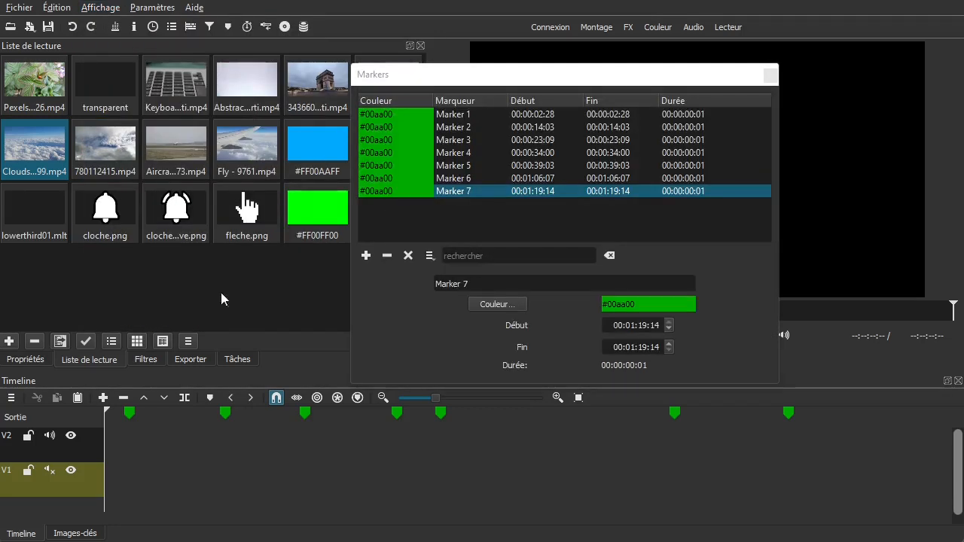
left_click(429, 256)
left_click(452, 273)
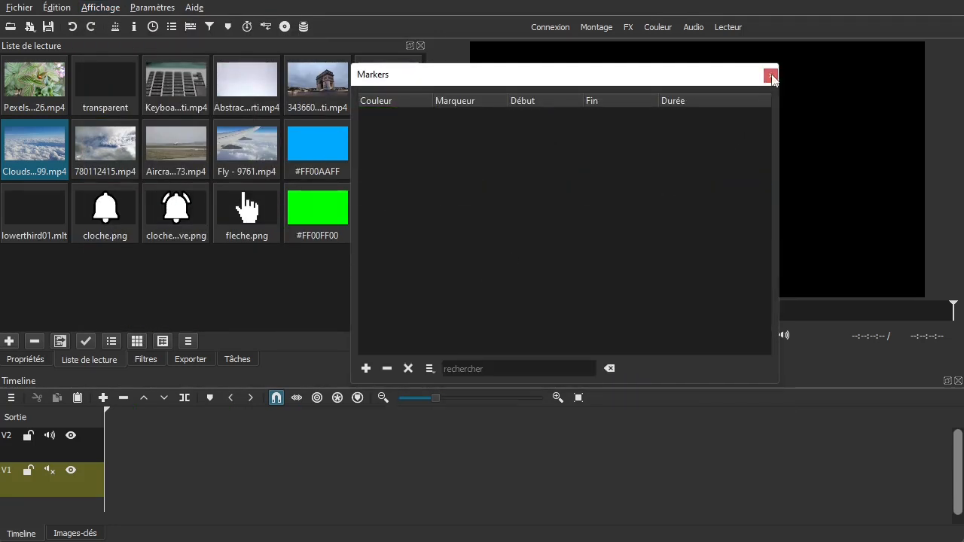
Dock the Markers window with the other panels between Exporter and Tâches, and return to the playlist
left_click_drag(525, 82, 159, 104)
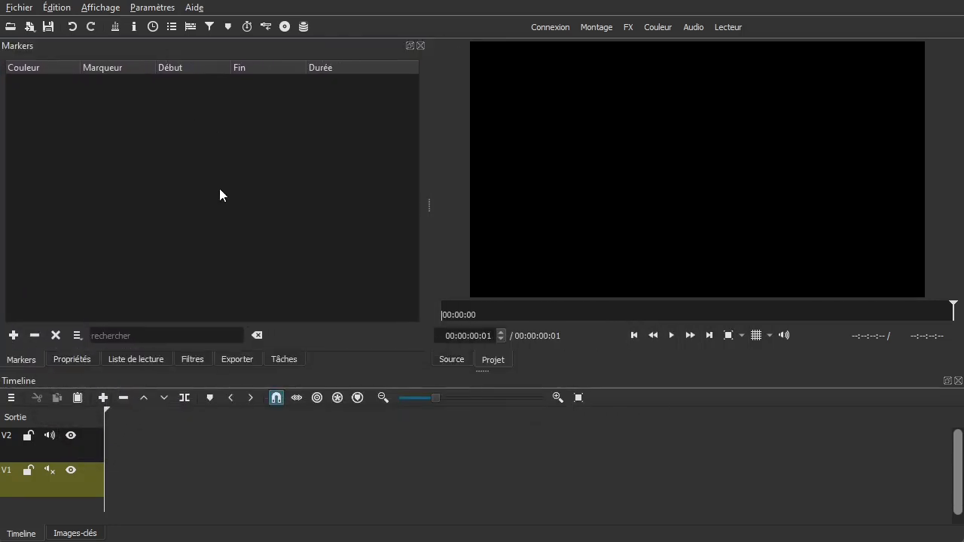
left_click_drag(27, 362, 242, 367)
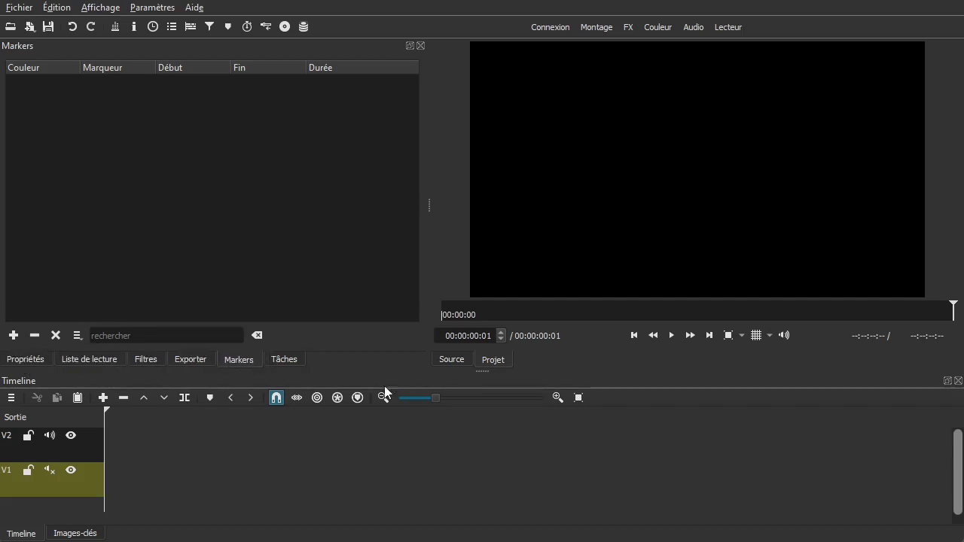
left_click(91, 360)
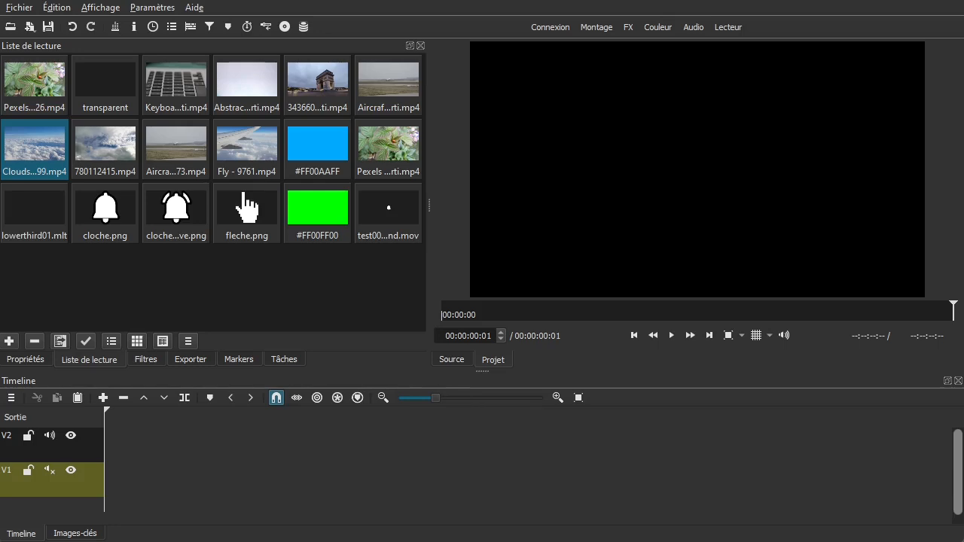
Add Shotcut_78_Fond_transparent_multi_pistes.mp4 to the playlist and place it at the very start of track V1
left_click_drag(579, 362, 205, 281)
left_click(36, 273)
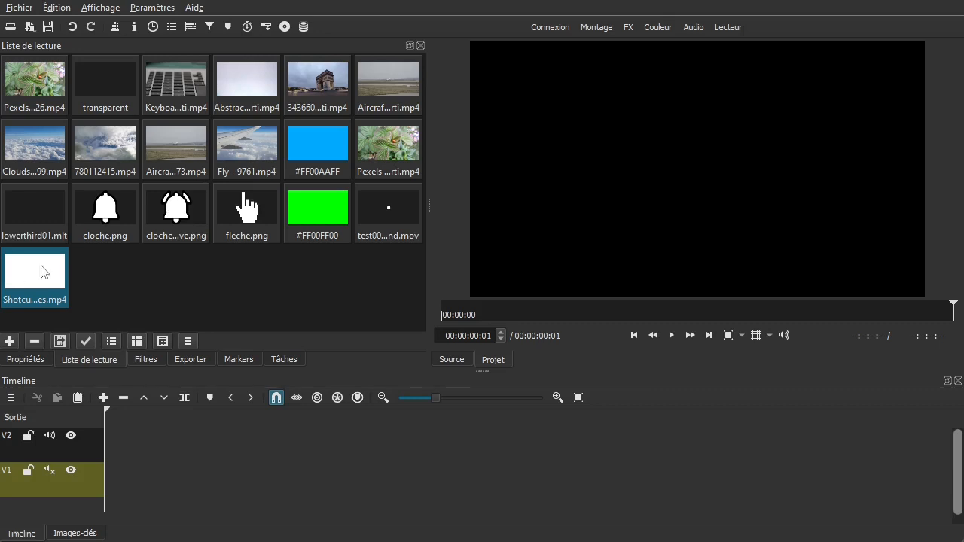
left_click_drag(34, 273, 122, 479)
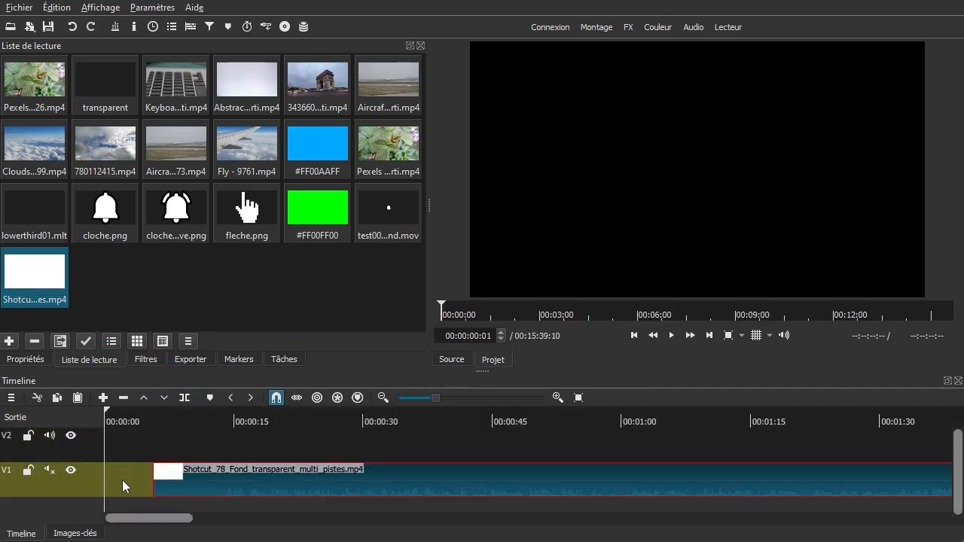
right_click(122, 480)
left_click(150, 440)
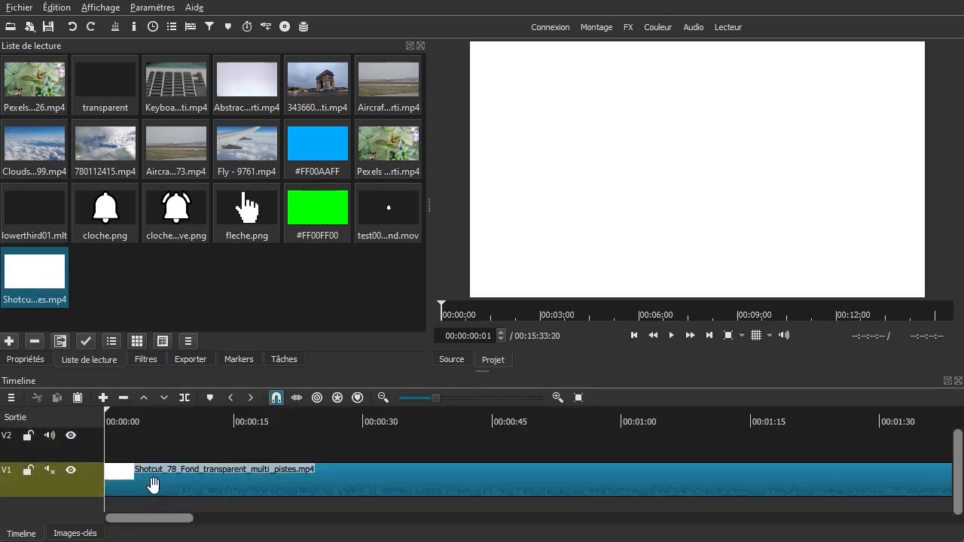
Fit the whole clip in the timeline view and add a marker at 00:00:13:26
left_click(578, 398)
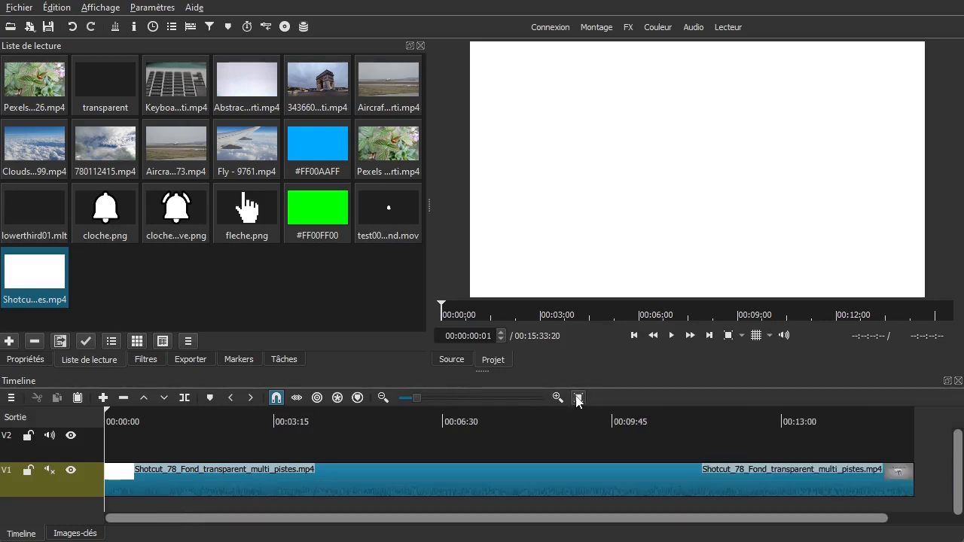
left_click_drag(325, 452, 585, 435)
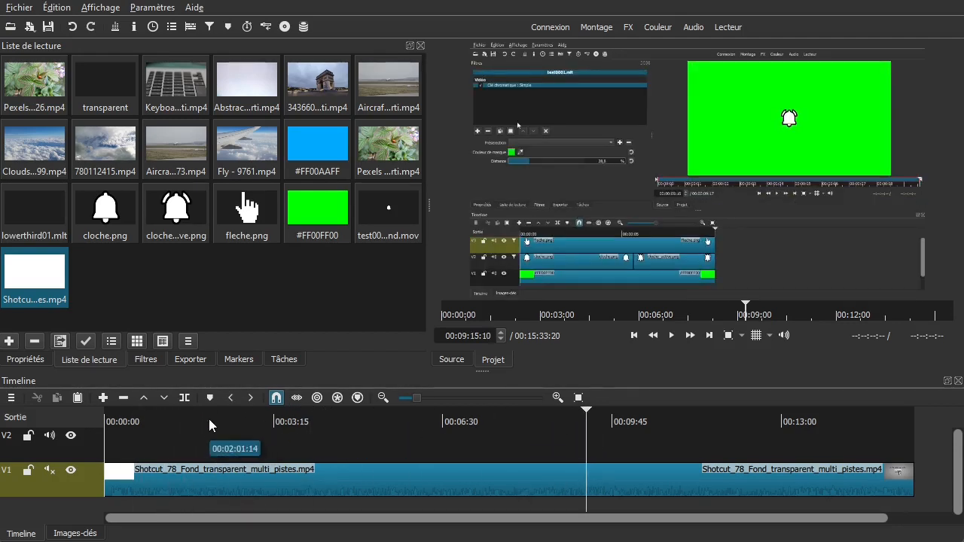
left_click(114, 435)
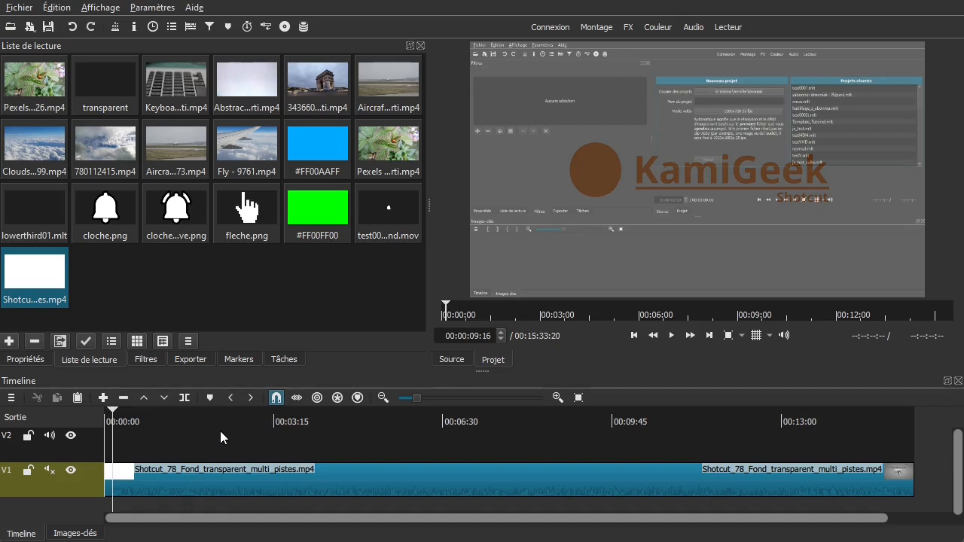
left_click(106, 444)
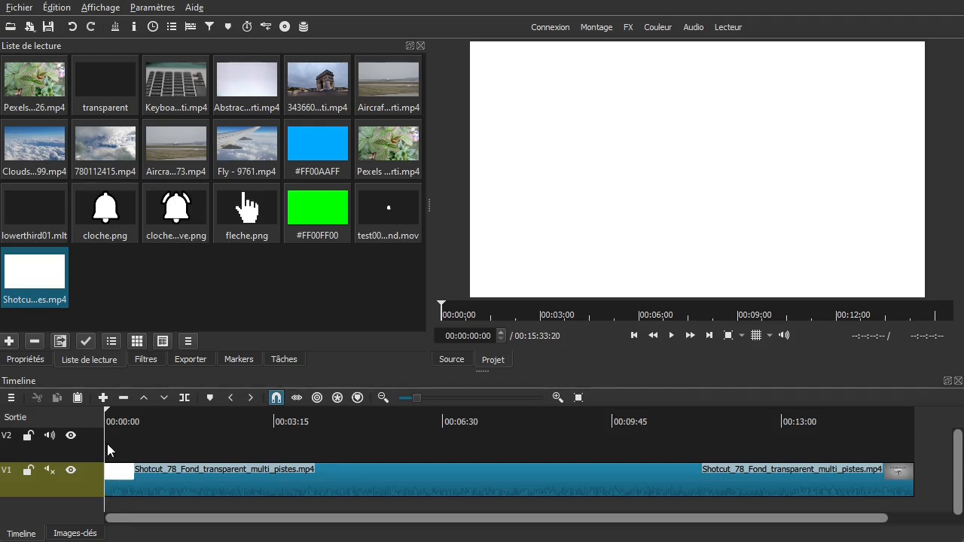
left_click_drag(107, 444, 118, 448)
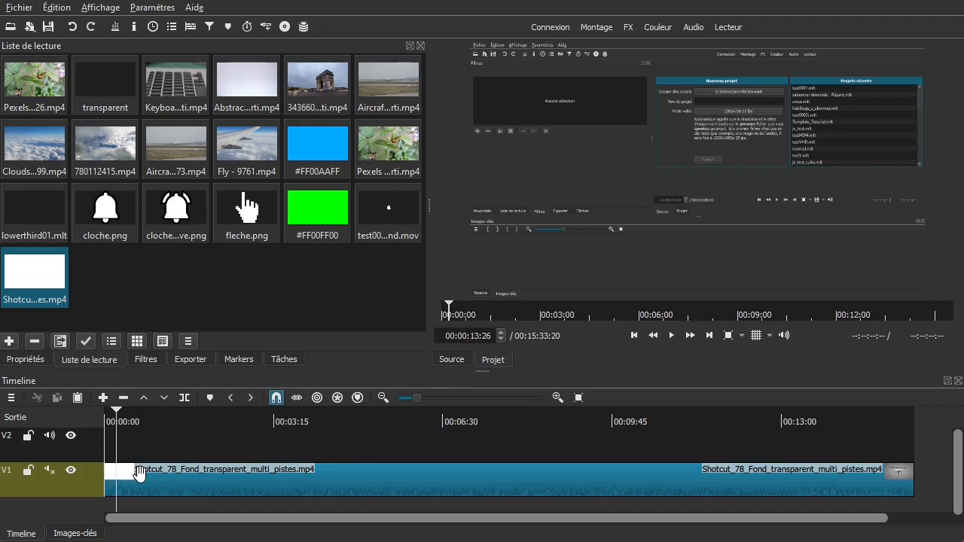
key("m")
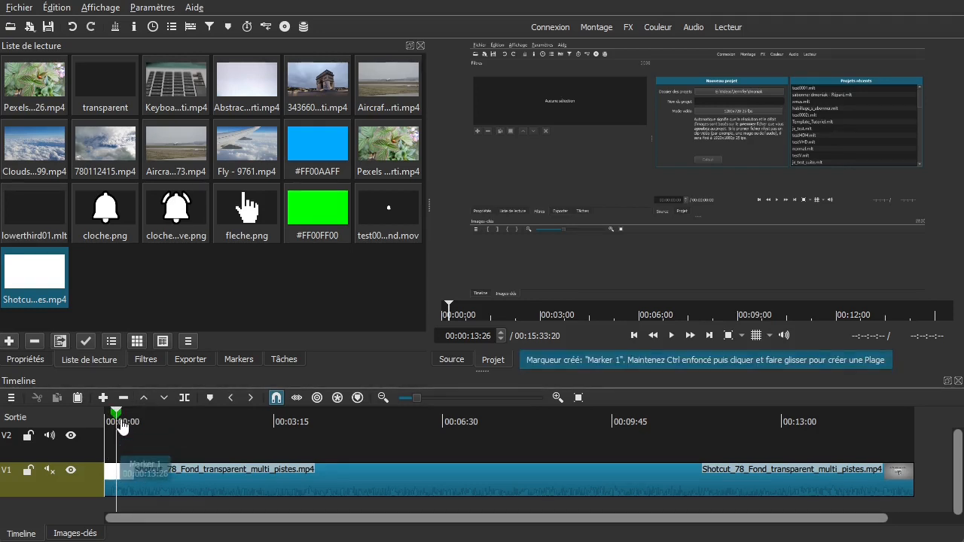
Rename the marker at 00:00:13:26 to "ce que l'on va faire"
right_click(114, 417)
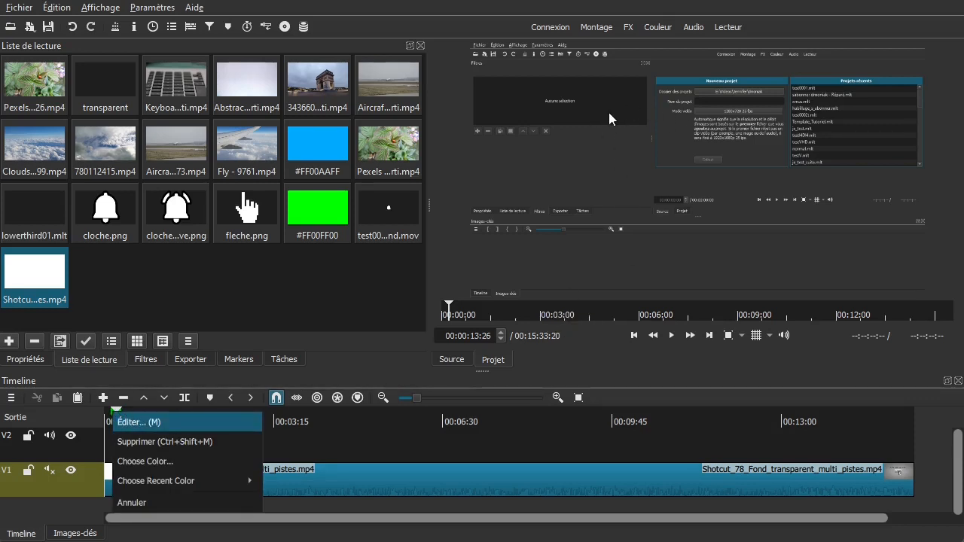
left_click(180, 422)
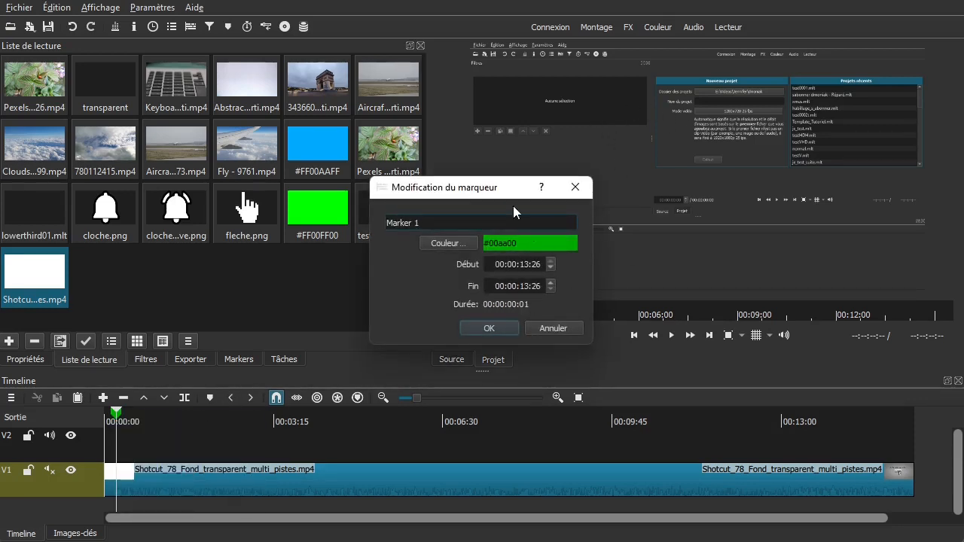
key("ctrl+a")
type("p")
key("BackSpace")
type("ce que l'on va faire")
left_click(491, 326)
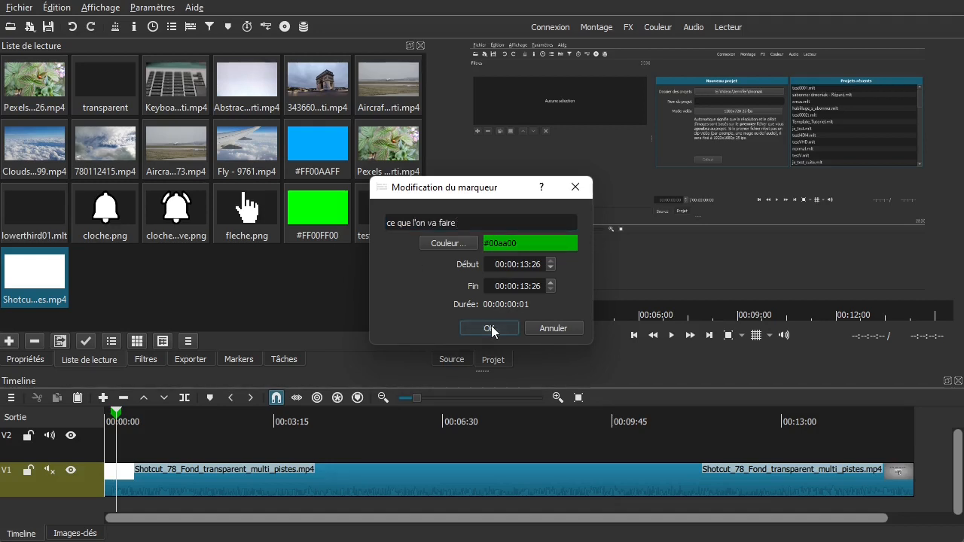
Add a marker at 00:01:05:02 and name it "On importe les images"
left_click_drag(121, 436, 161, 436)
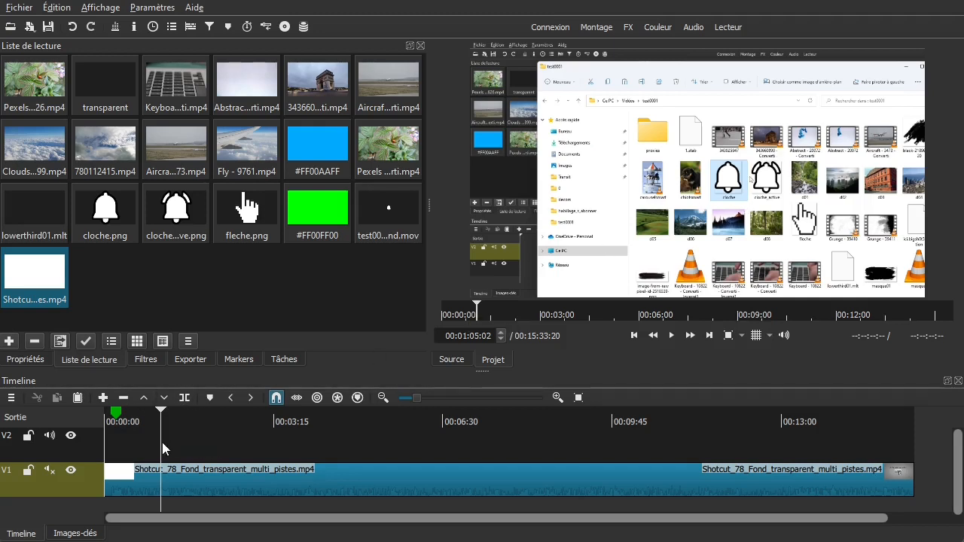
key("m")
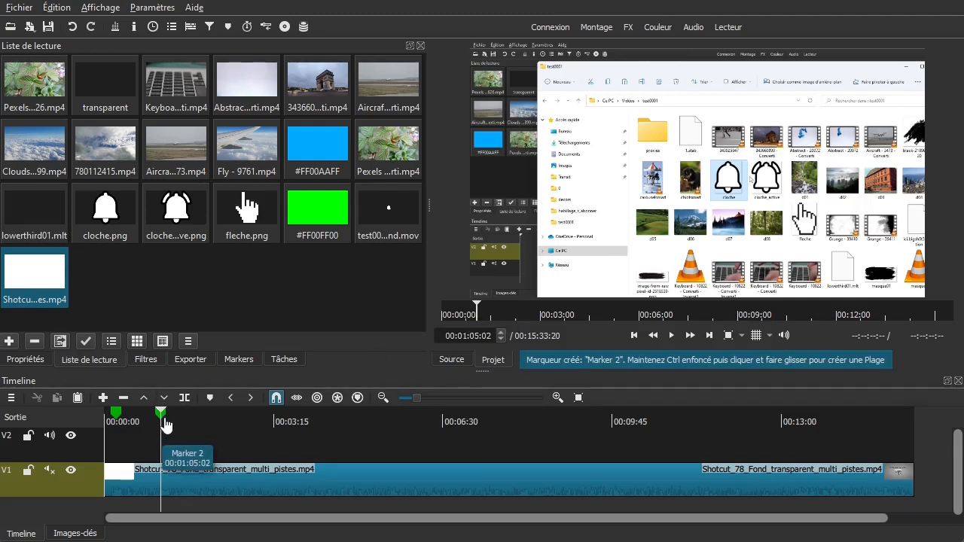
right_click(166, 424)
left_click(175, 423)
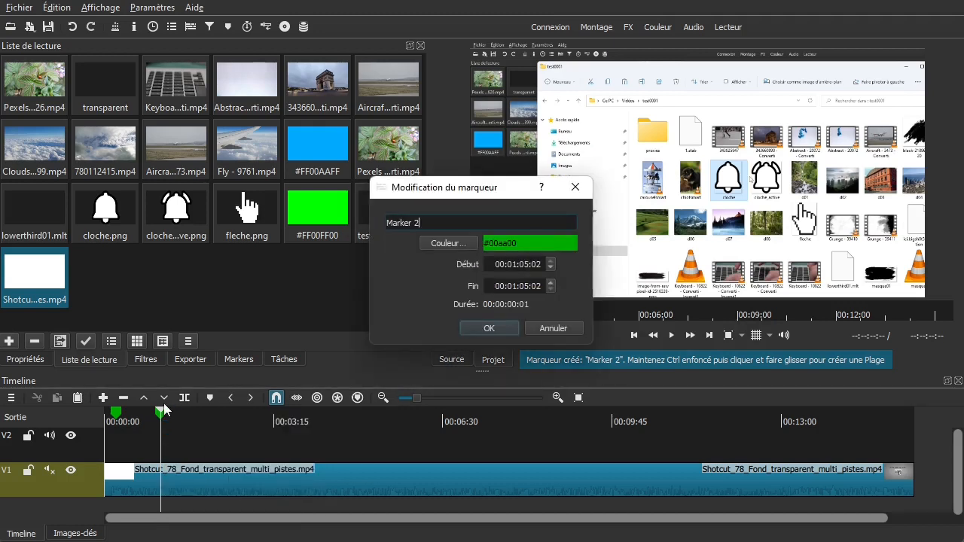
left_click_drag(456, 225, 274, 226)
type("On implorte les images")
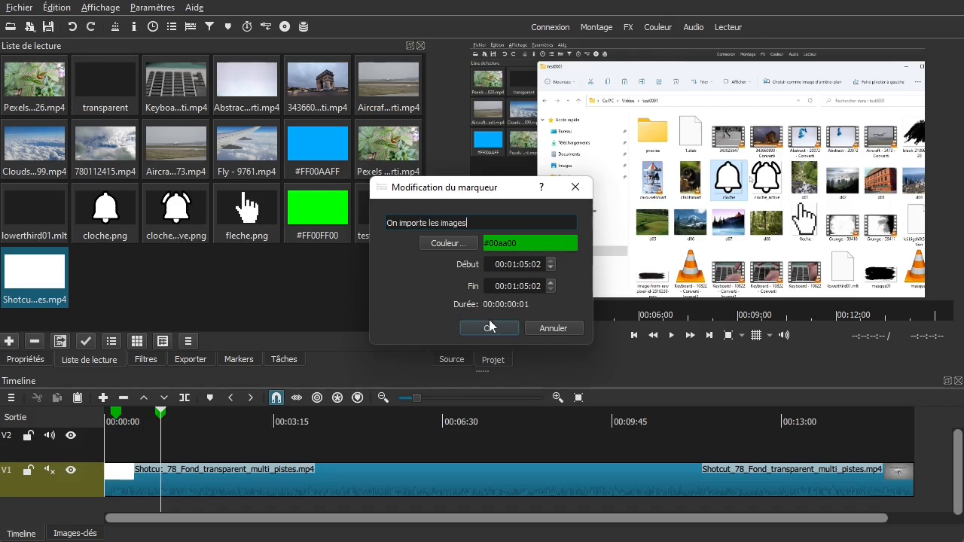
left_click(489, 327)
Add a marker at 00:02:14:14 and name it "On crée une couleur"
left_click(179, 424)
left_click_drag(178, 430, 222, 439)
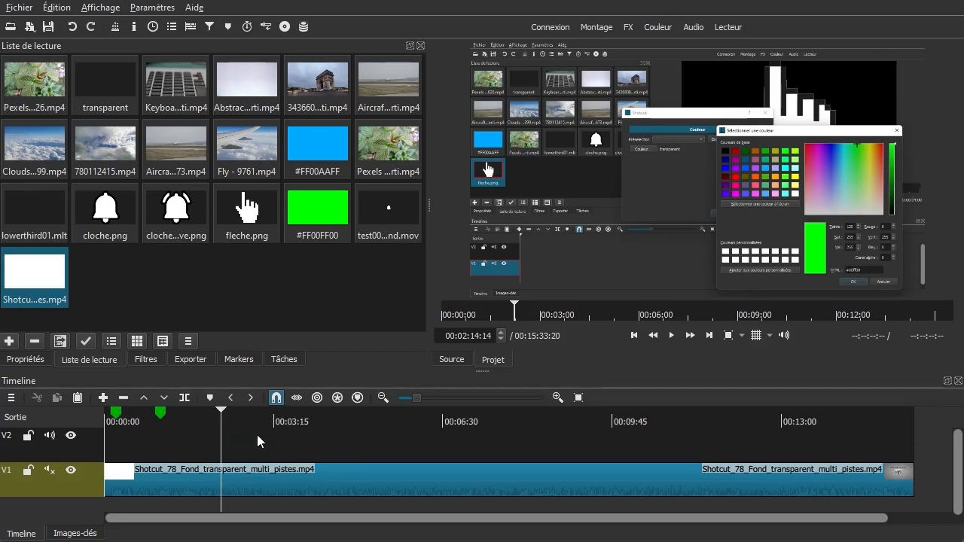
key("m")
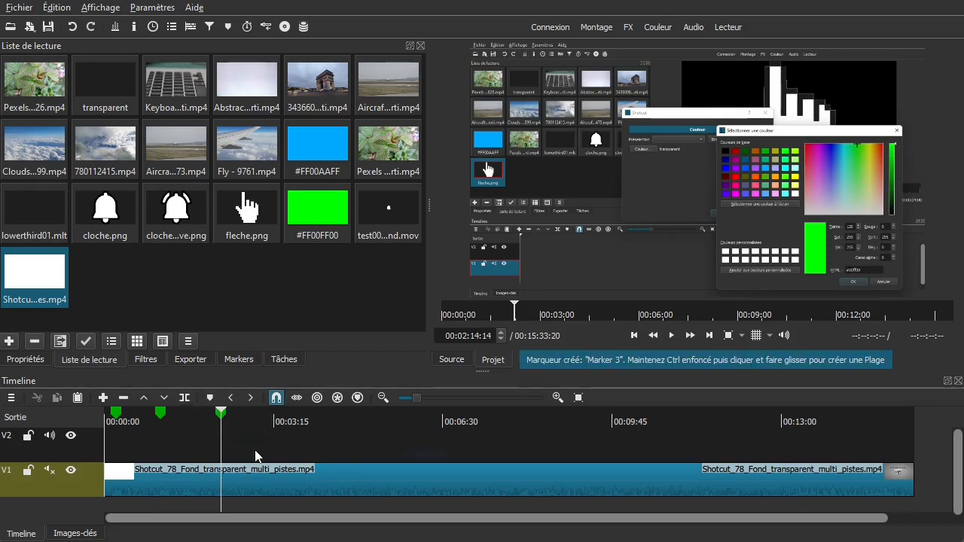
key("m")
left_click_drag(444, 222, 237, 216)
type("On ")
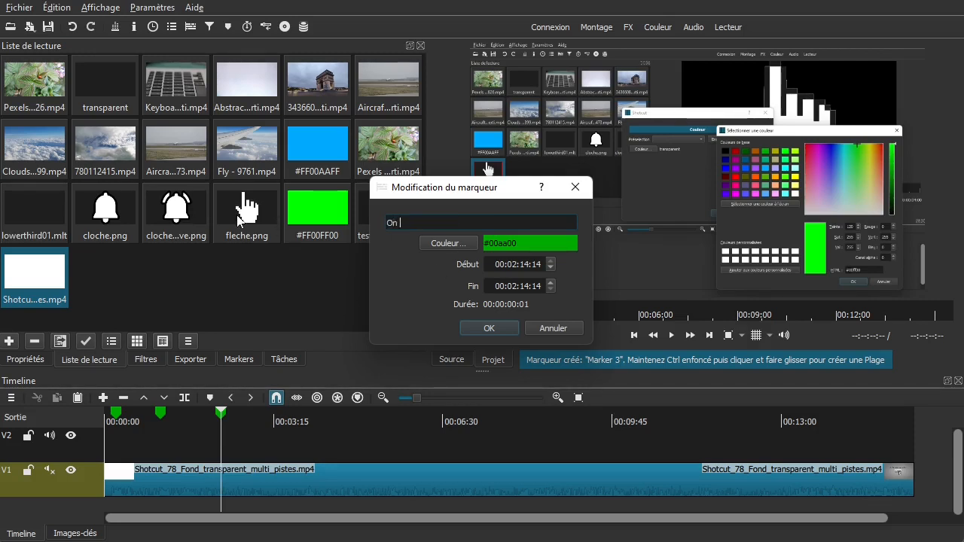
type("crée une couleur")
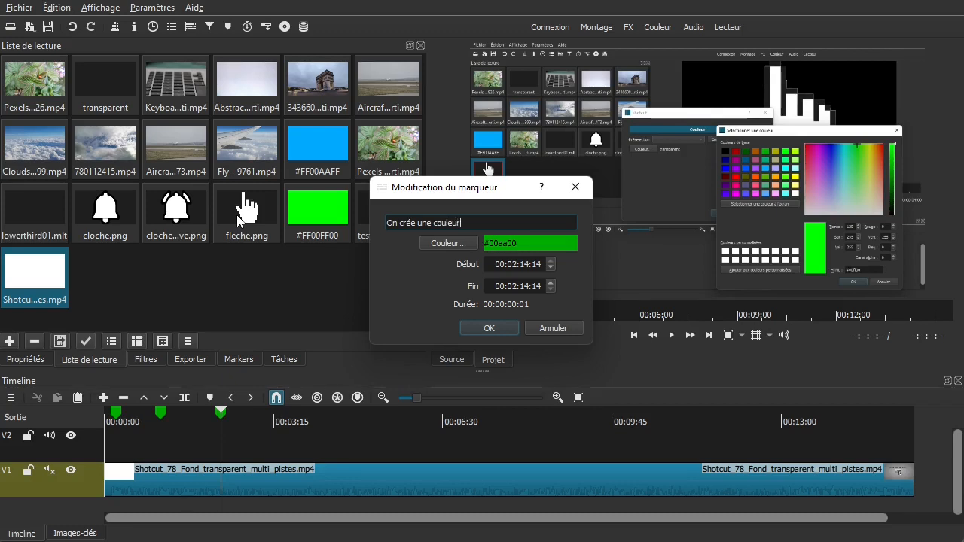
key("Return")
Add a marker at 00:04:43:22 and name it "On anime"
left_click_drag(239, 445, 307, 442)
left_click_drag(317, 442, 351, 449)
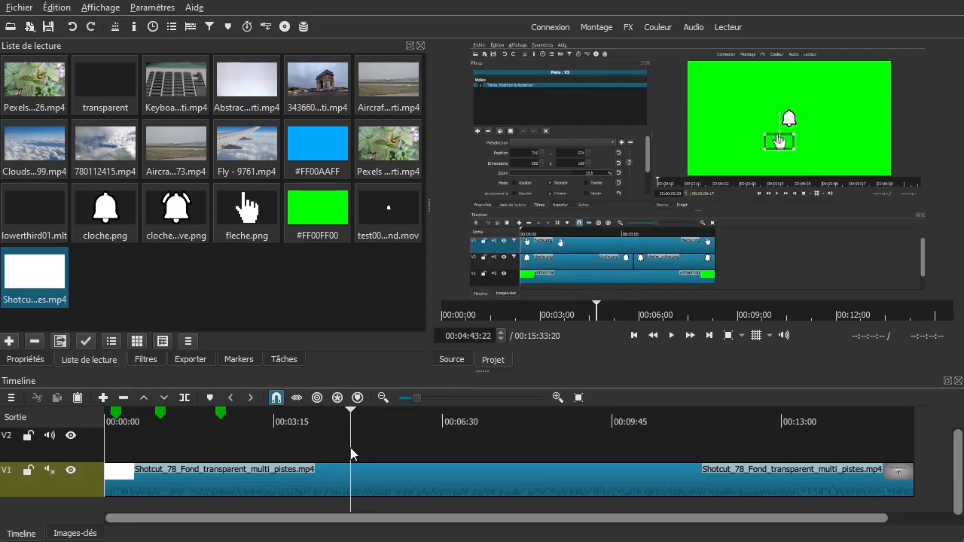
key("m")
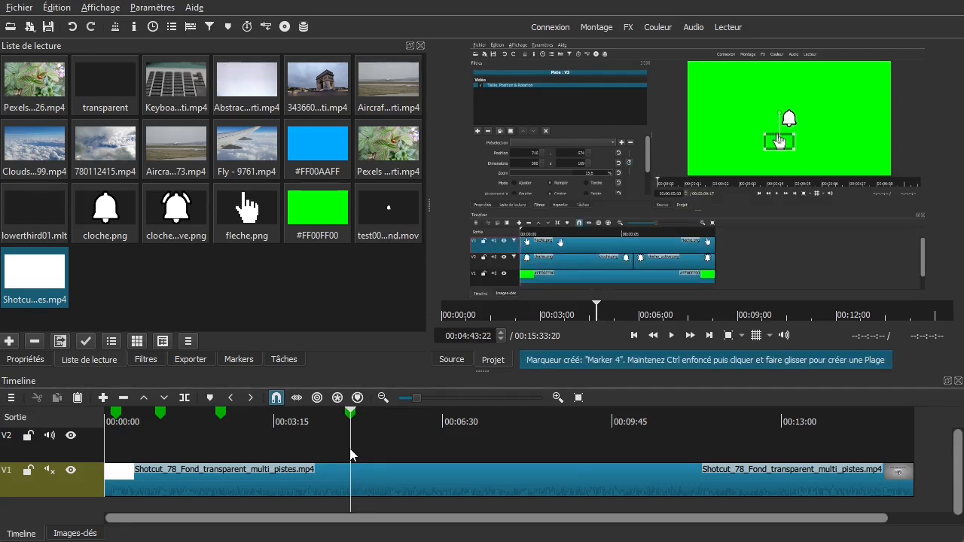
key("m")
double_click(400, 222)
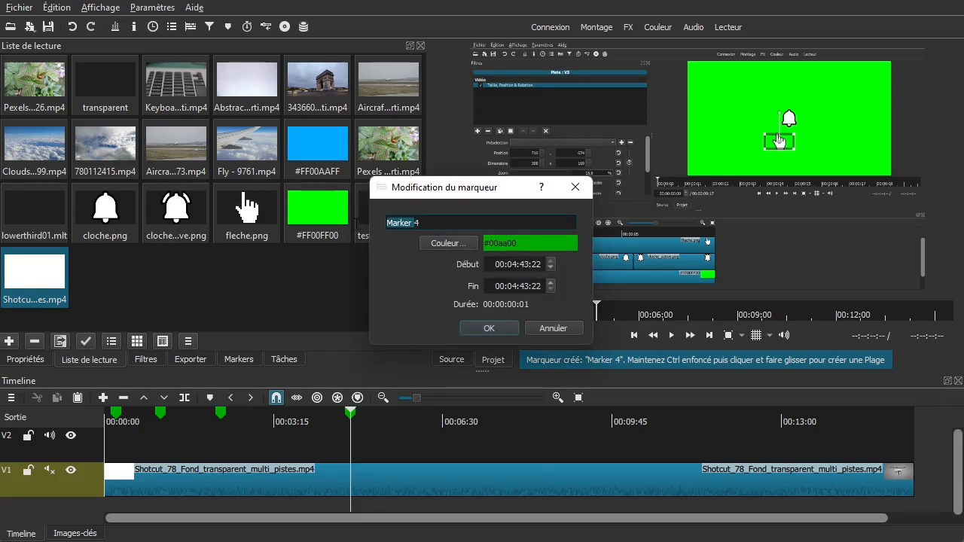
key("BackSpace")
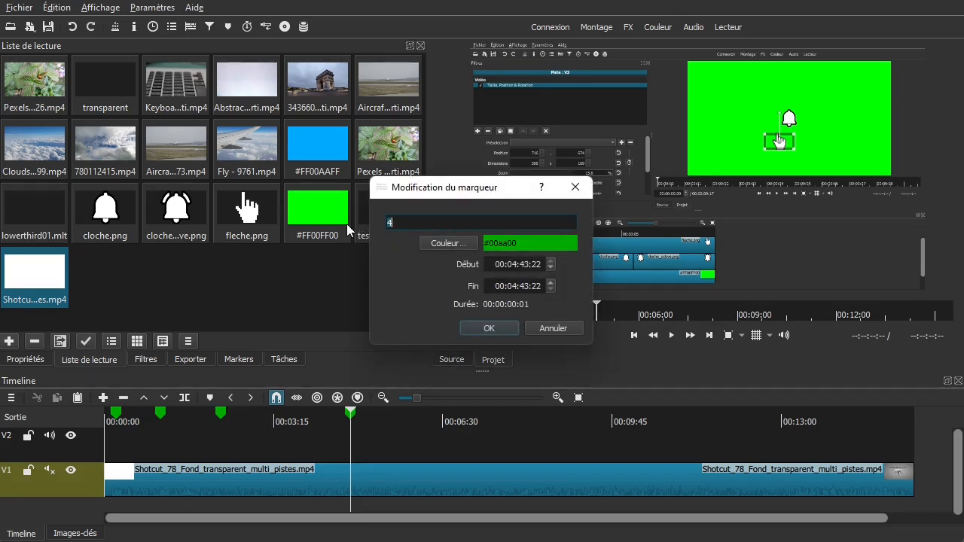
type("On anime")
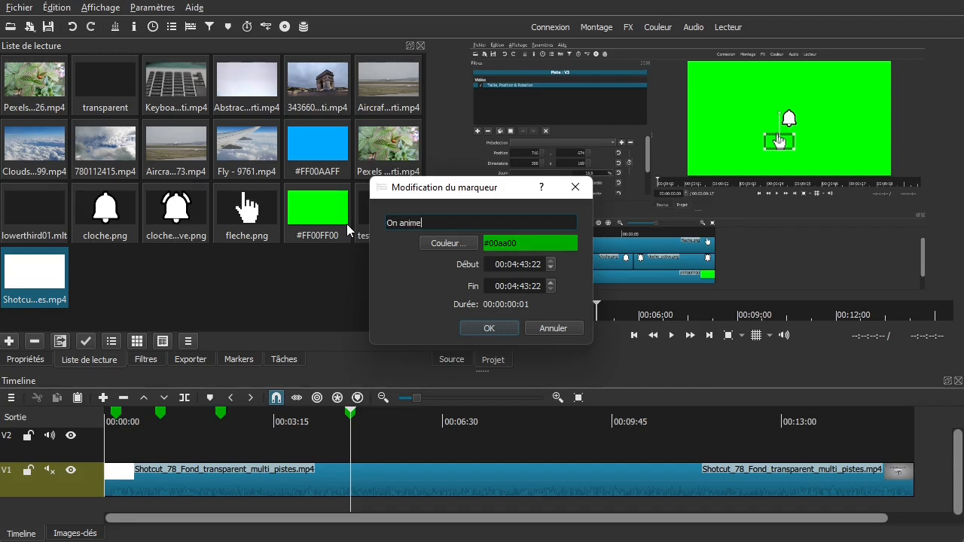
left_click(489, 328)
Add a marker at 00:12:50:16 and name it "On regarde le résultat"
left_click_drag(648, 437, 774, 439)
key("m")
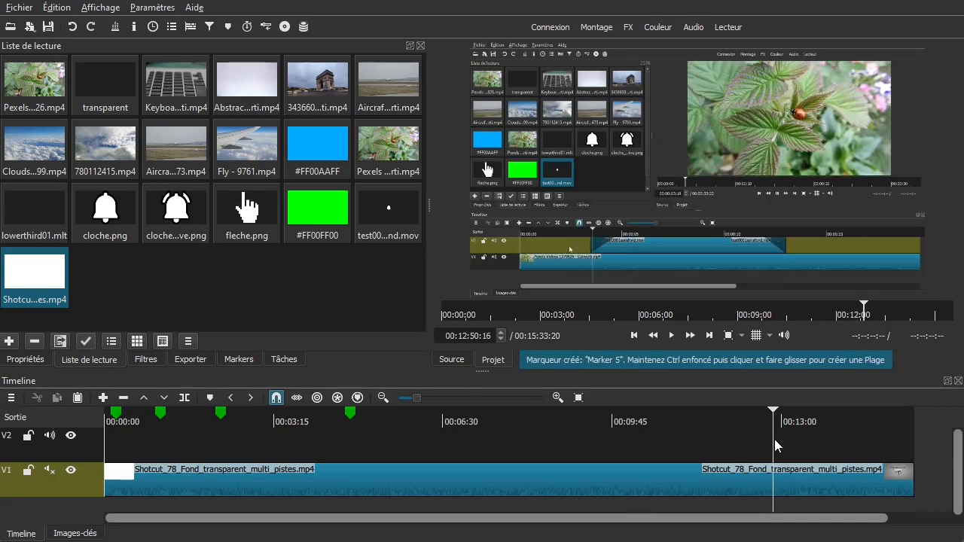
key("m")
left_click_drag(422, 223, 99, 216)
type("On ")
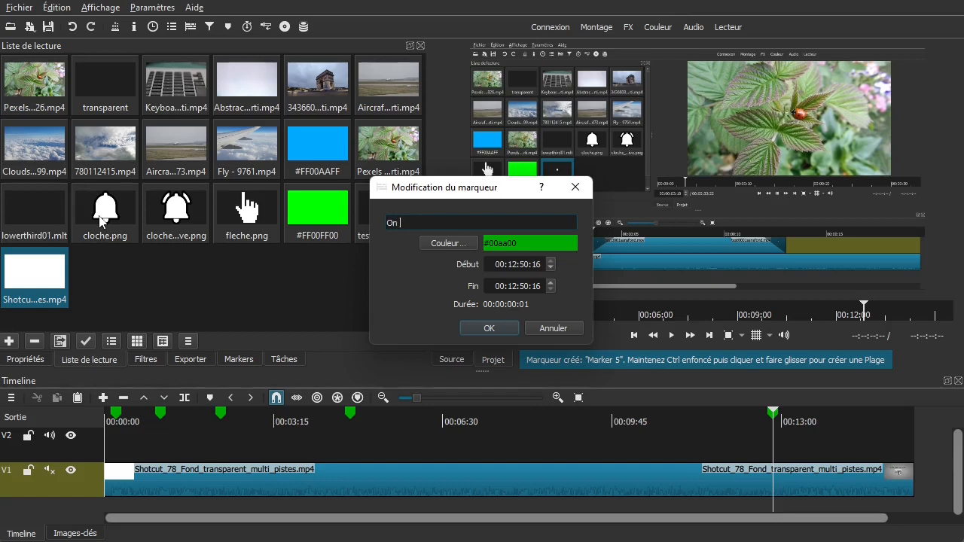
type("regarde le résultat")
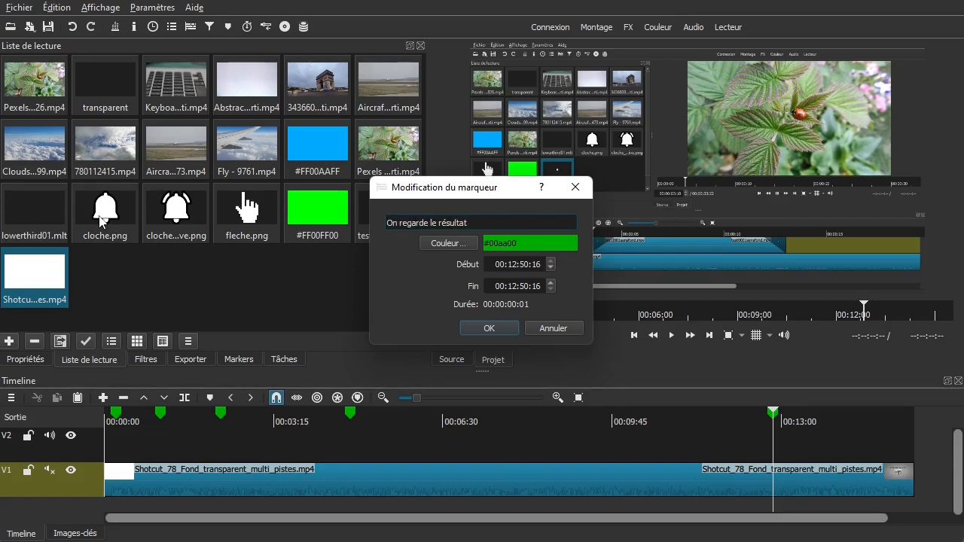
key("Return")
Export the markers as chapters to a text file named chapitre_youtube in the test0001 folder
left_click_drag(874, 427, 605, 437)
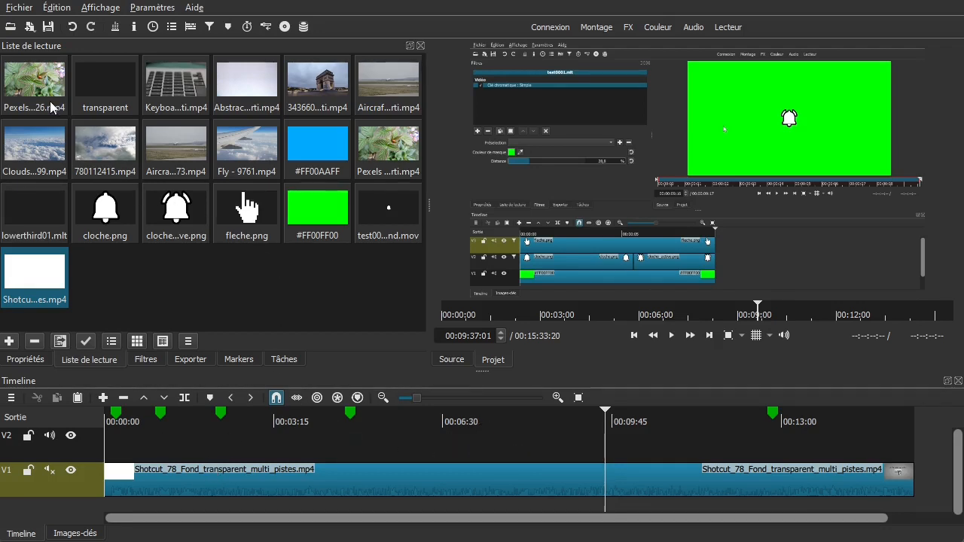
left_click(4, 9)
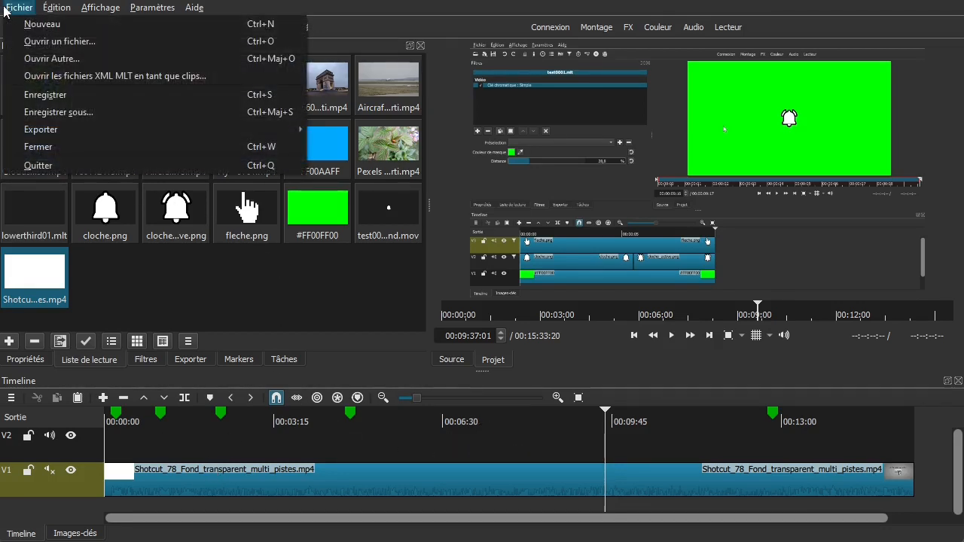
mouse_move(72, 129)
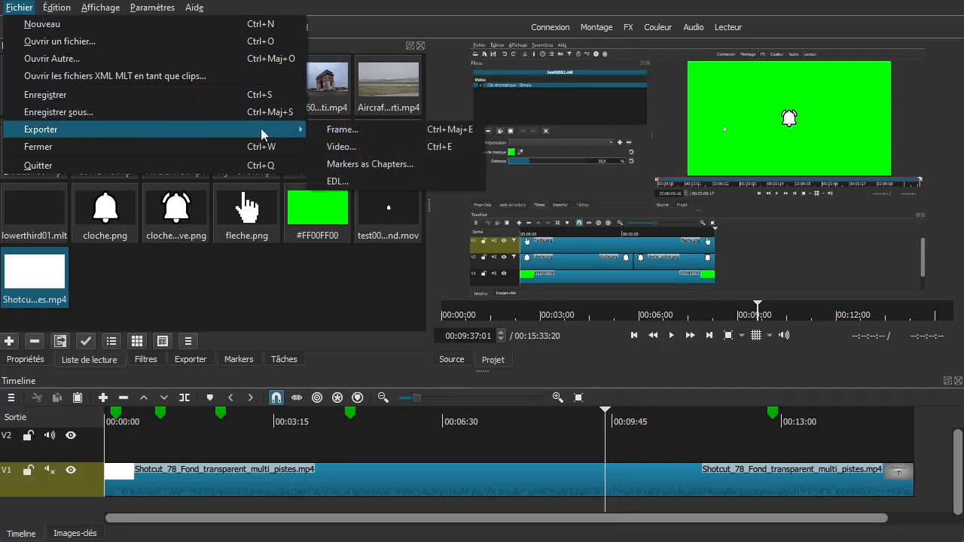
left_click(417, 163)
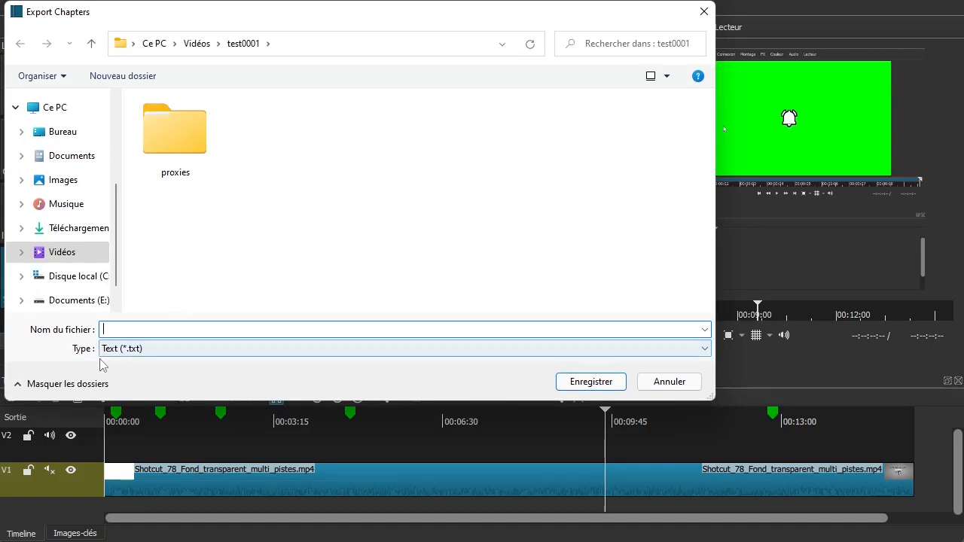
type("chapitr")
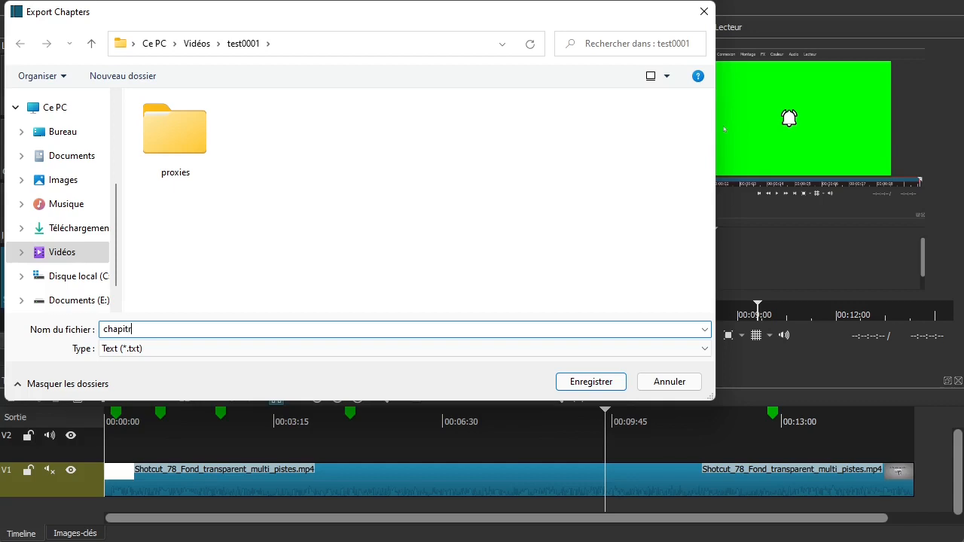
type("e_youtube")
key("Return")
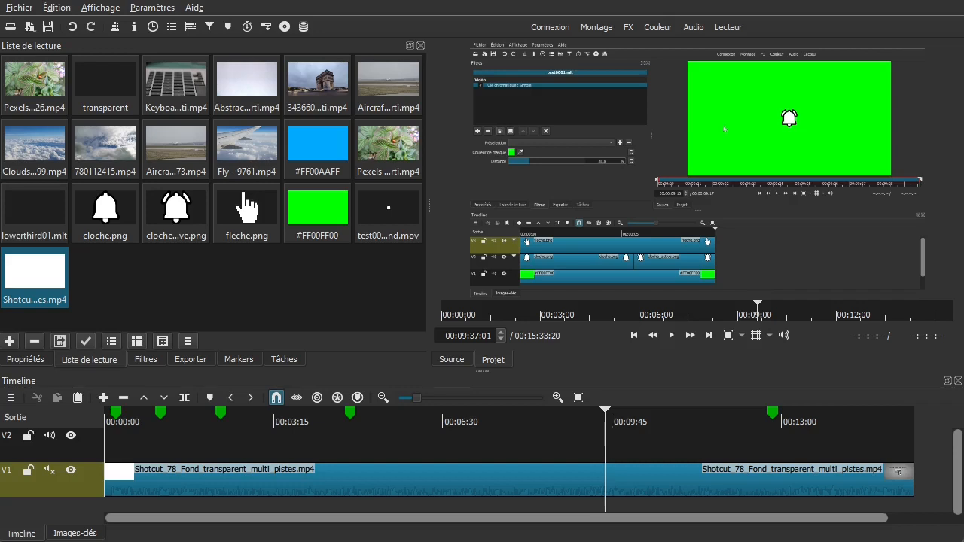
Open chapitre_youtube from the test0001 folder in Notepad++, review the exported chapter list, and move both windows out of the way
left_click_drag(0, 81, 597, 48)
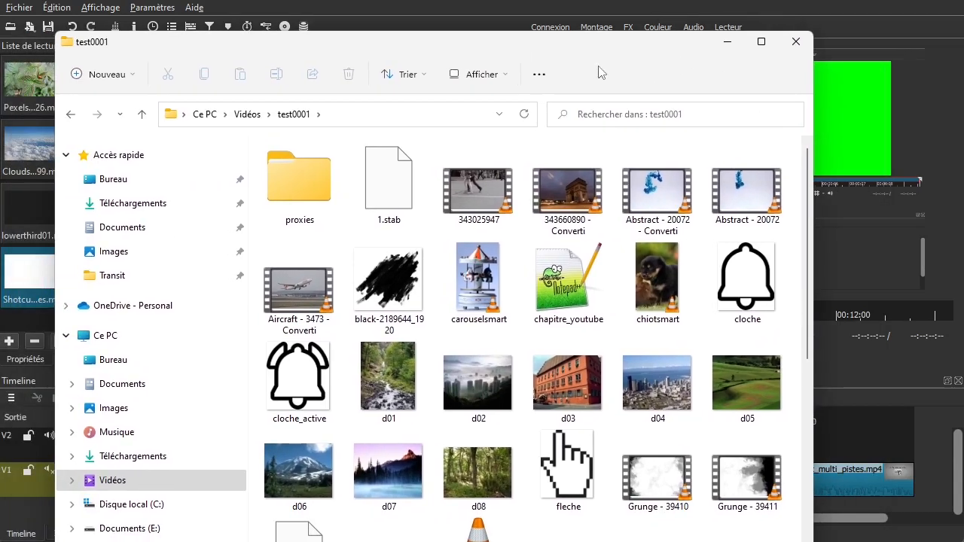
left_click(571, 298)
left_click_drag(963, 85, 789, 64)
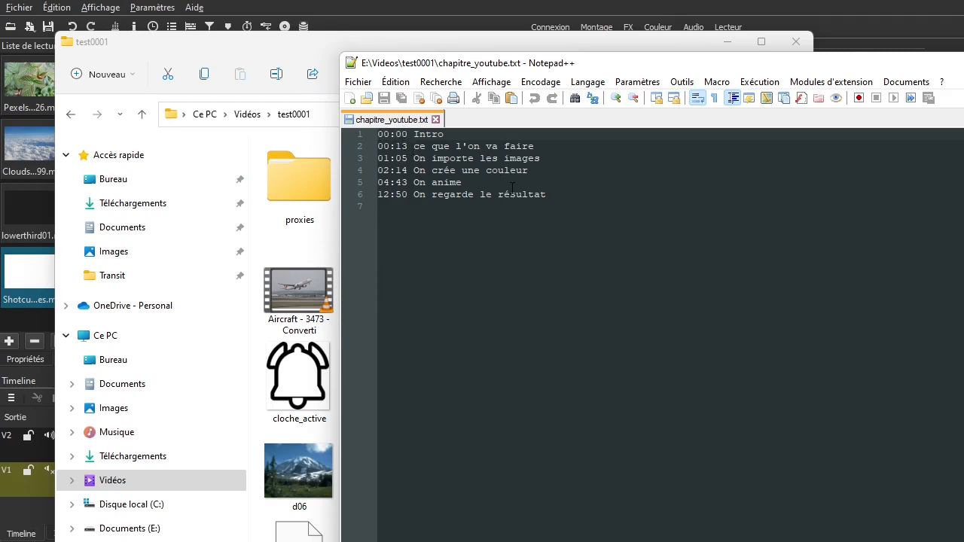
left_click_drag(549, 203, 348, 132)
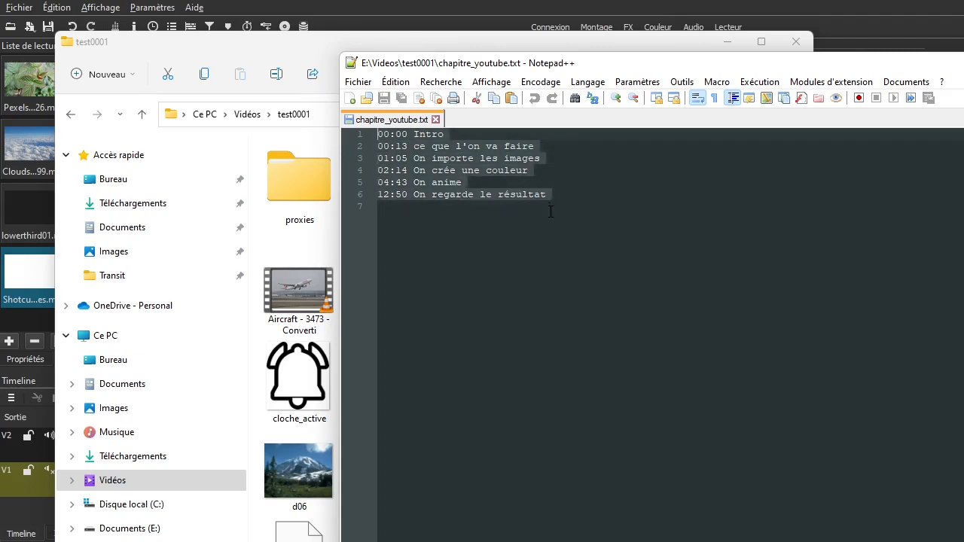
left_click(548, 251)
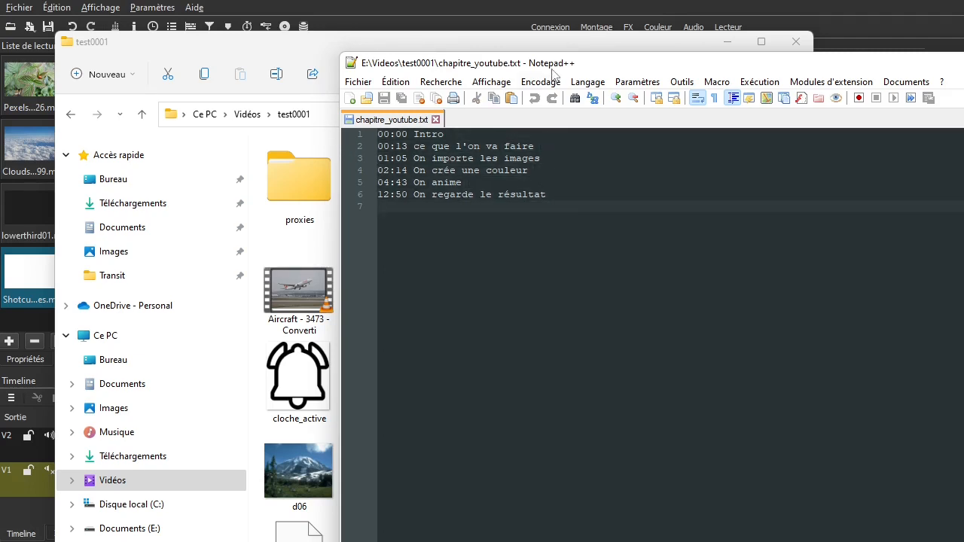
left_click_drag(556, 63, 963, 64)
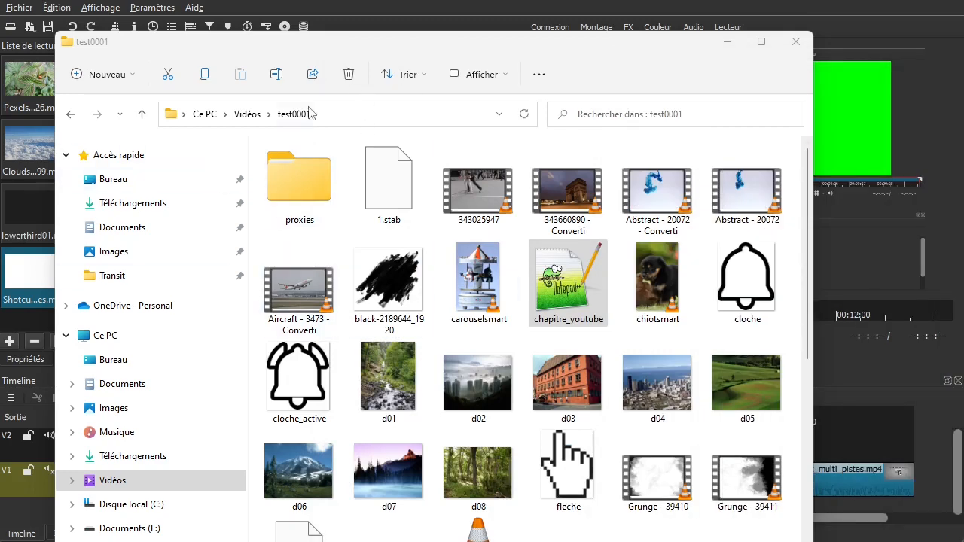
left_click_drag(273, 43, 963, 98)
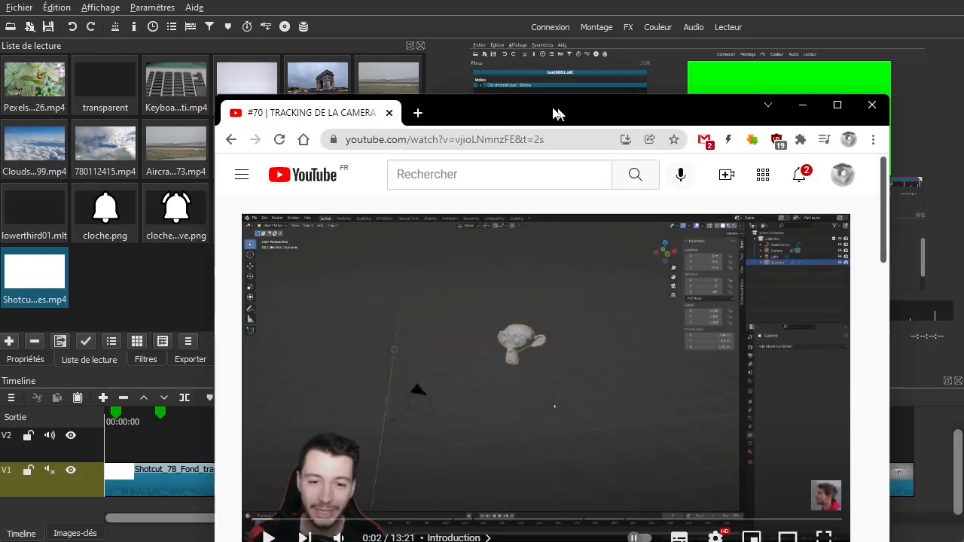
Switch to the YouTube page in the browser and expand the Blender tutorial's description to read its chapter list
left_click_drag(553, 108, 407, 20)
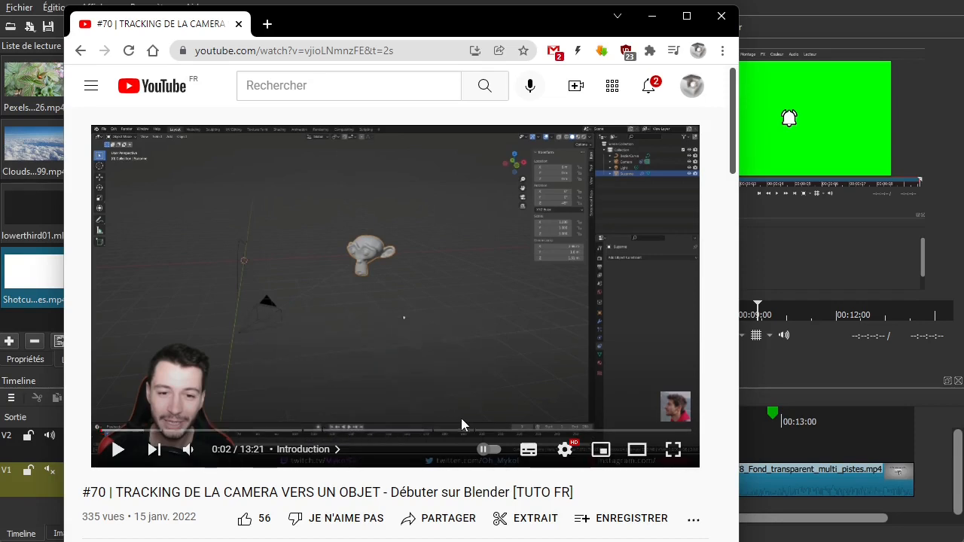
scroll(377, 368, "down", 5)
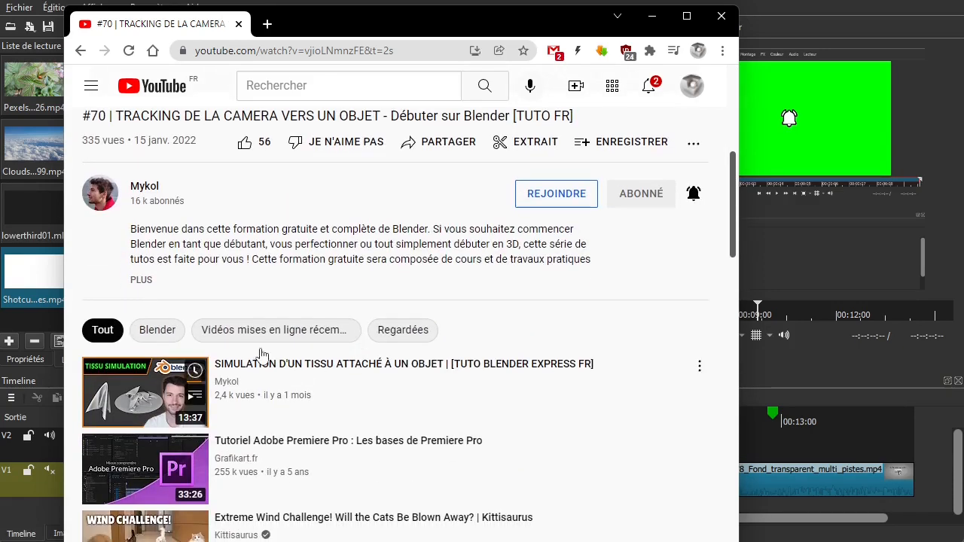
left_click(147, 280)
scroll(286, 337, "down", 2)
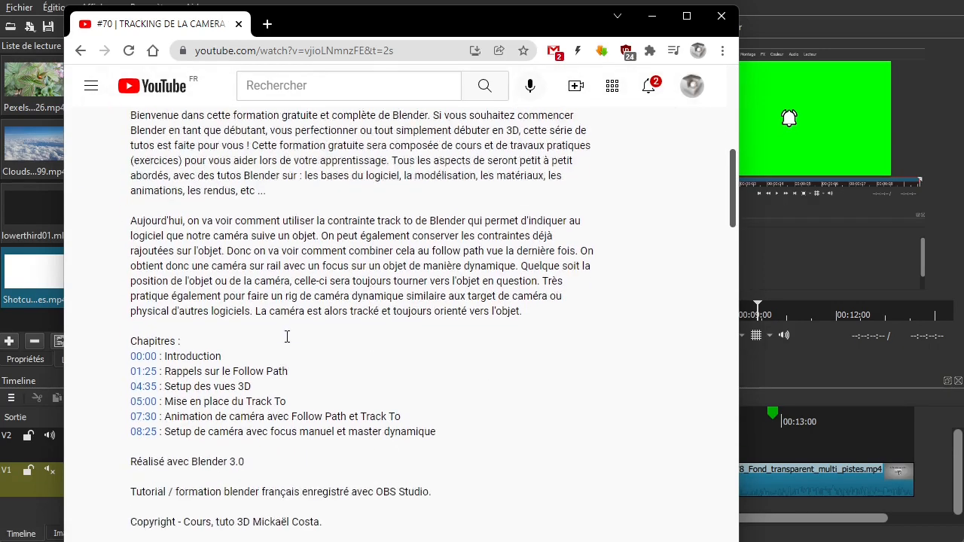
scroll(286, 337, "down", 1)
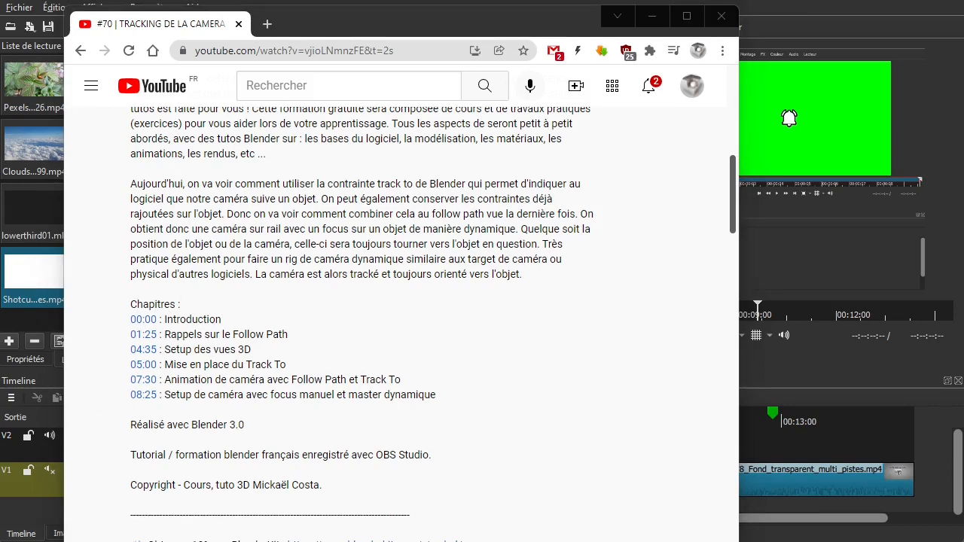
Compare the chapitre_youtube.txt list with the YouTube video's described chapters and progress-bar segments, and return to Shotcut
left_click_drag(963, 91, 870, 58)
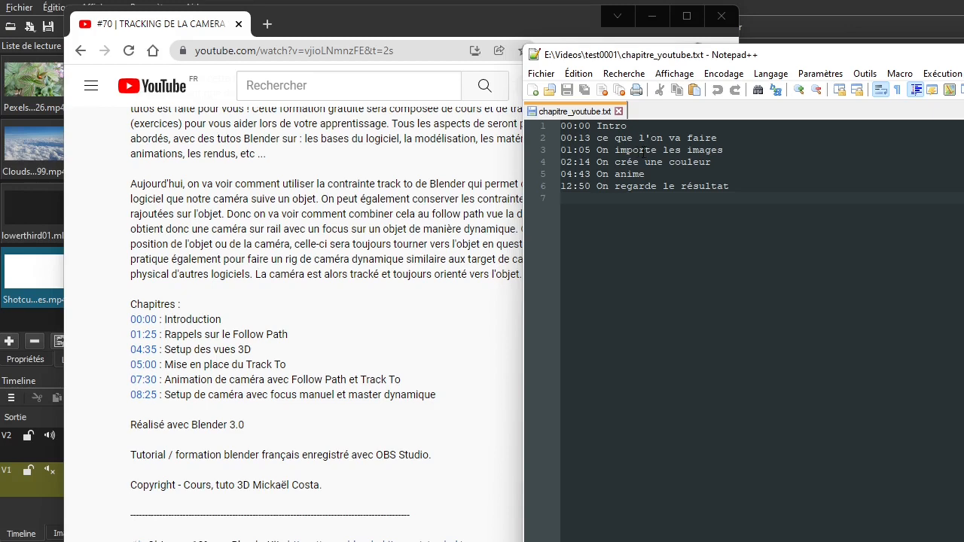
left_click(276, 248)
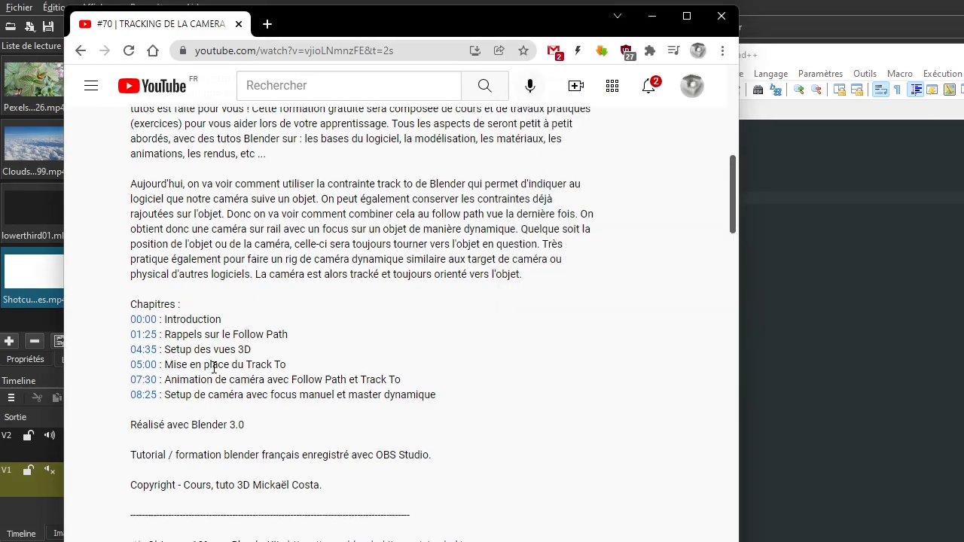
scroll(360, 315, "up", 5)
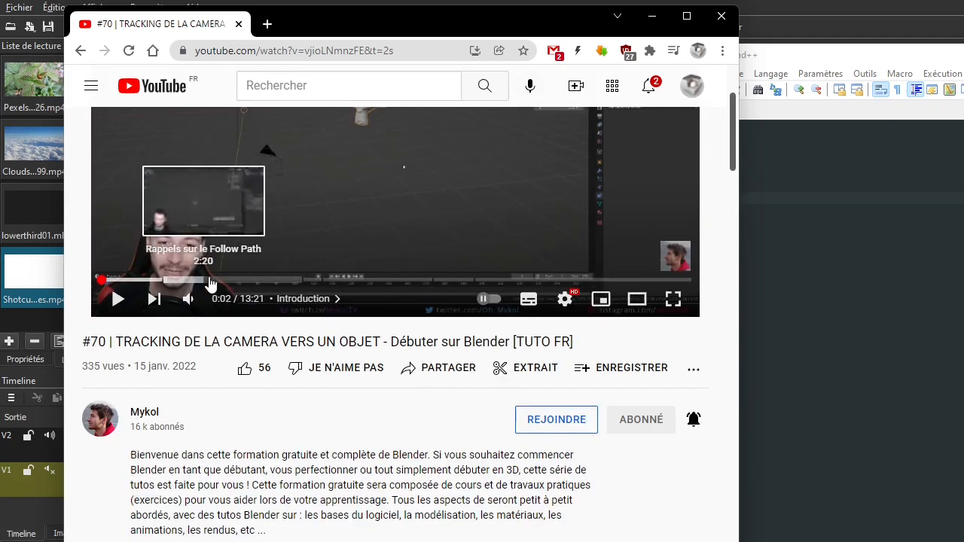
left_click(901, 245)
left_click_drag(389, 27, 963, 45)
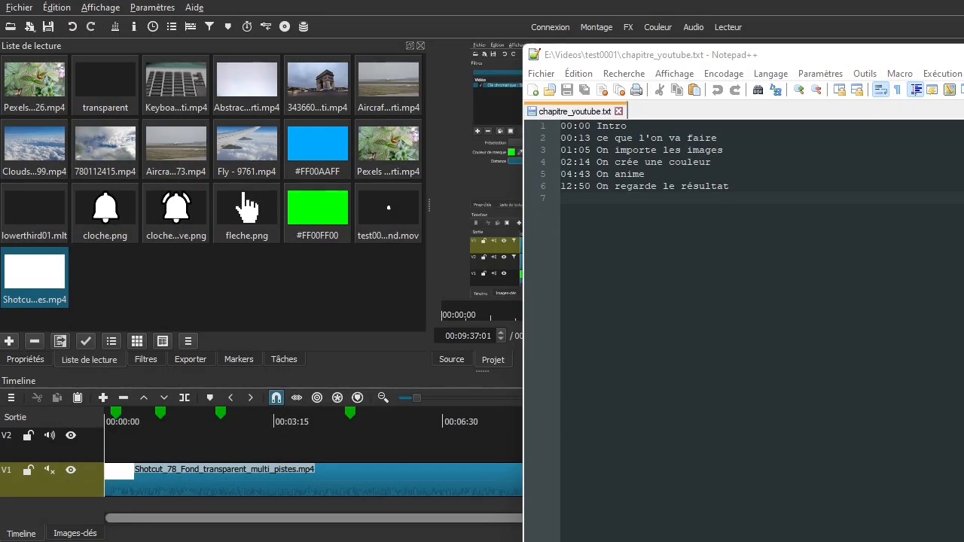
left_click_drag(834, 54, 963, 56)
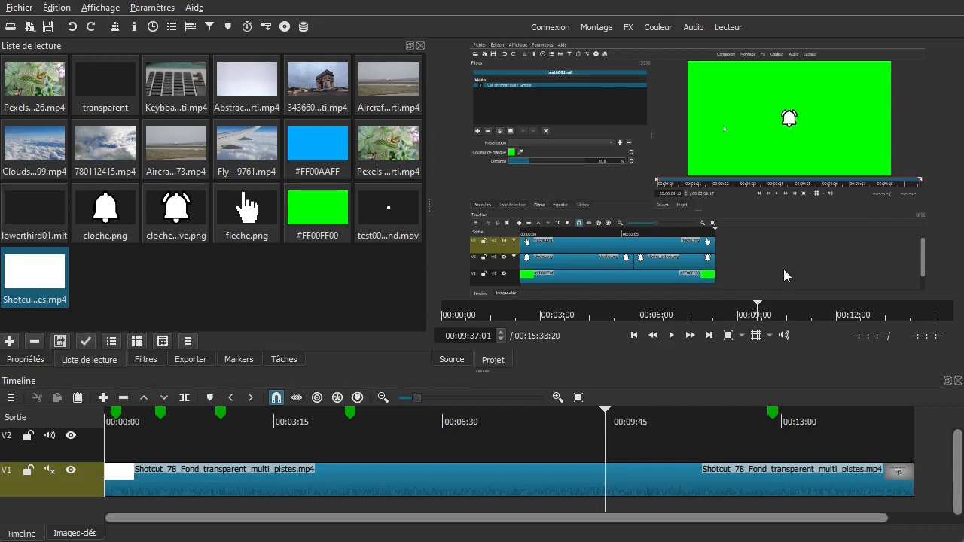
Show the Markers list and go through several markers, ending on "On crée une couleur"
left_click(233, 359)
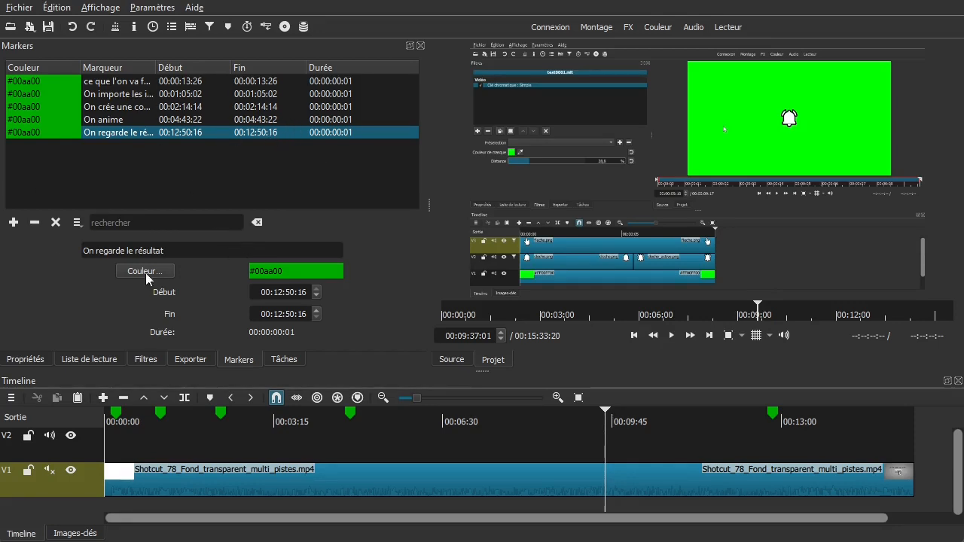
left_click(106, 84)
left_click(110, 105)
left_click(128, 118)
left_click(135, 106)
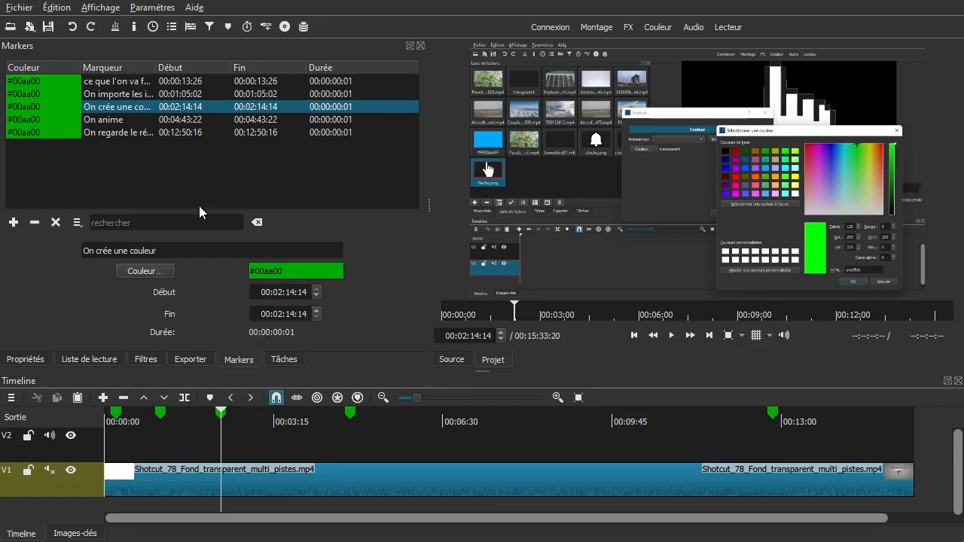
Look over the Markers as Chapters and EDL export options, and review the chapitre_youtube.txt chapter list in Notepad++ before returning to Shotcut
left_click(10, 12)
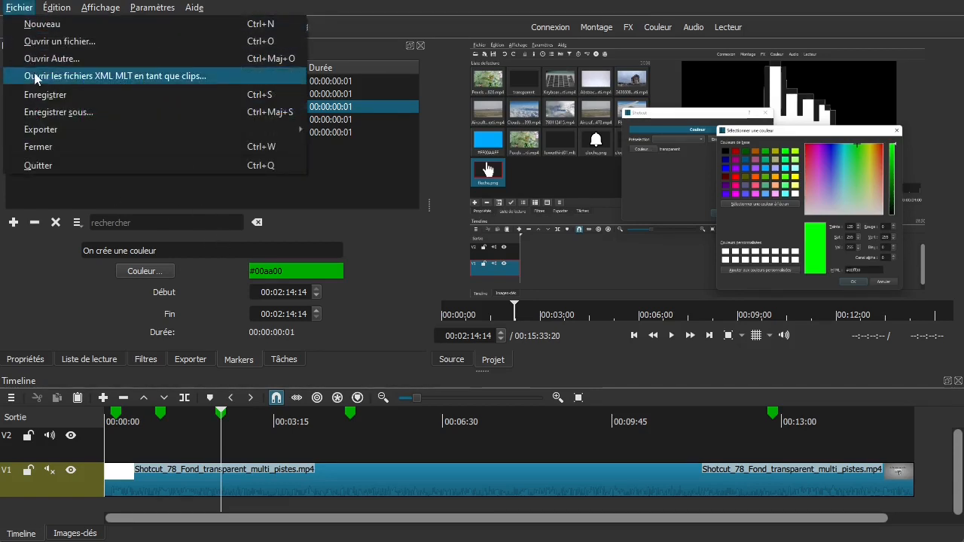
mouse_move(53, 130)
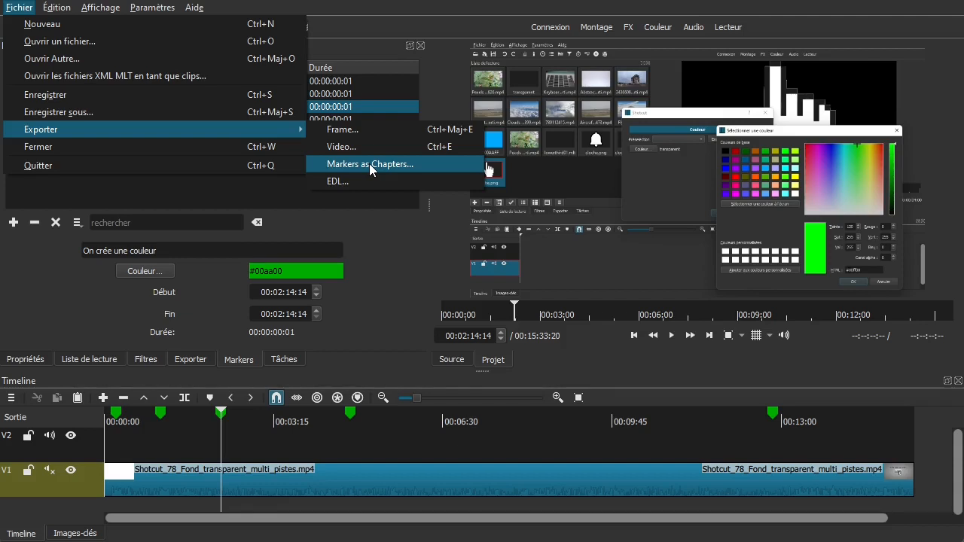
left_click(391, 255)
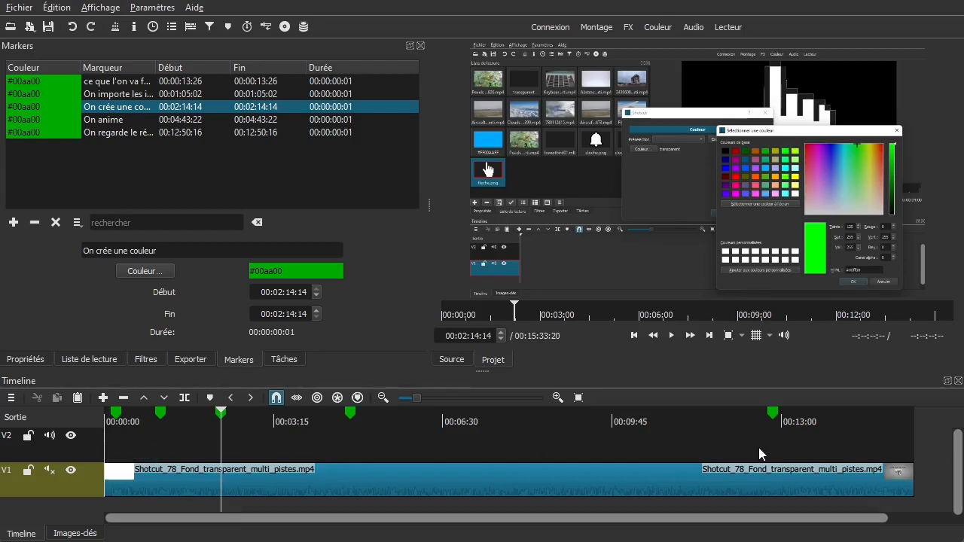
left_click(8, 8)
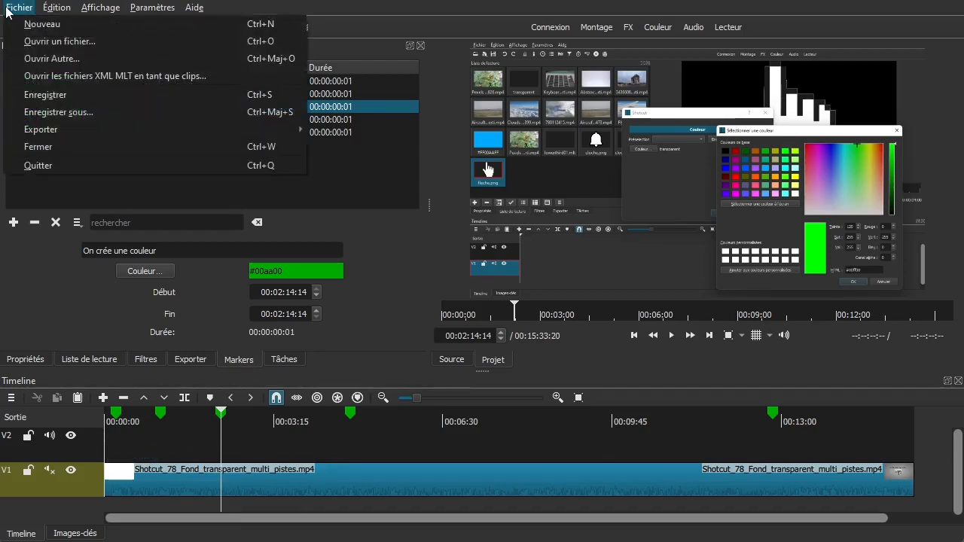
mouse_move(54, 129)
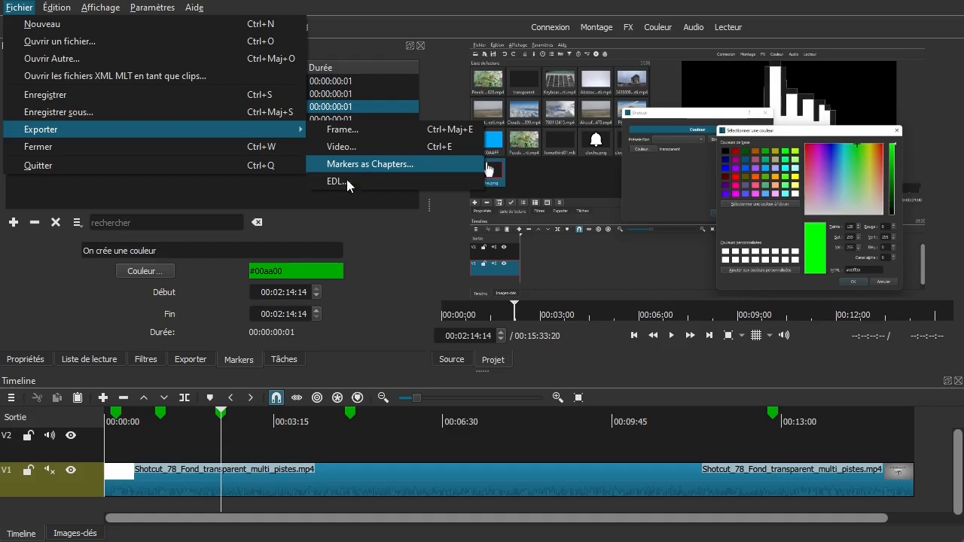
left_click(353, 440)
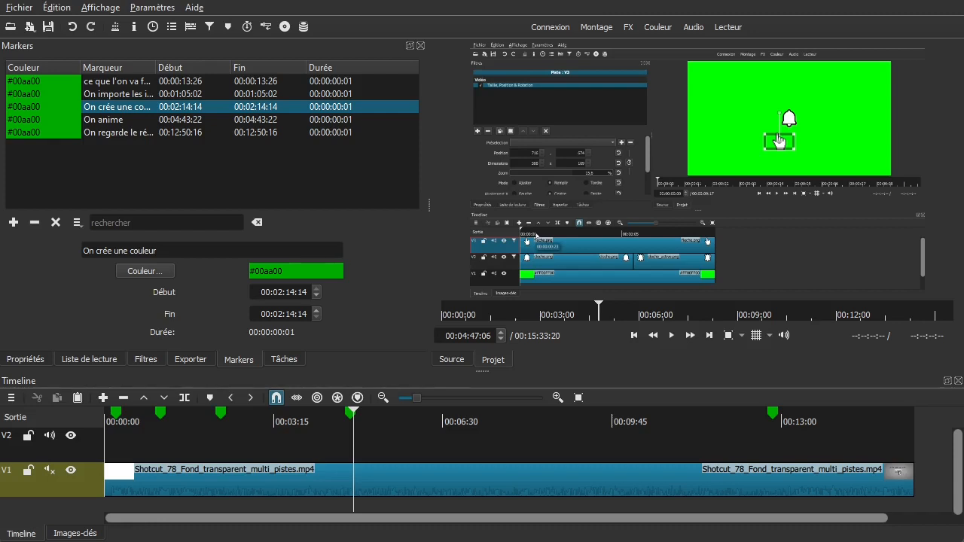
left_click_drag(963, 61, 908, 73)
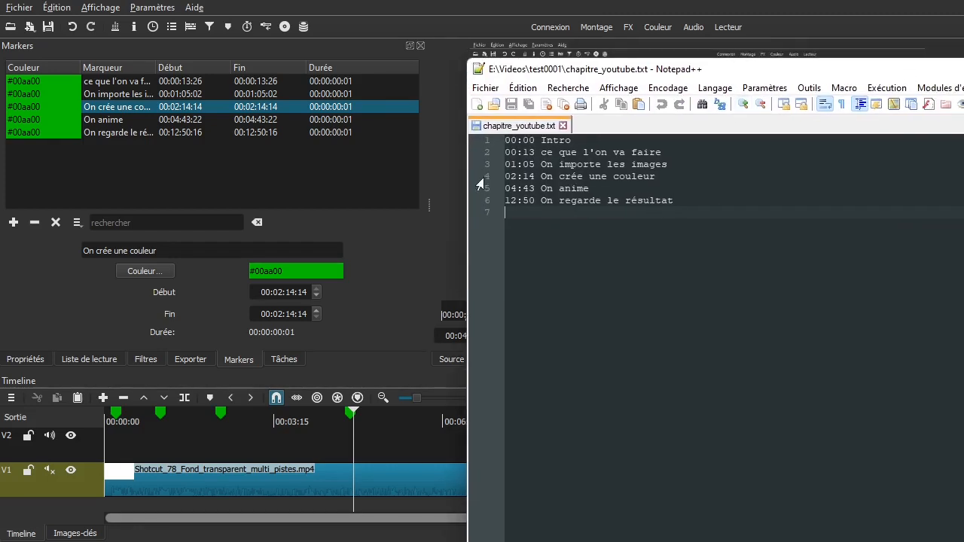
left_click_drag(742, 69, 963, 69)
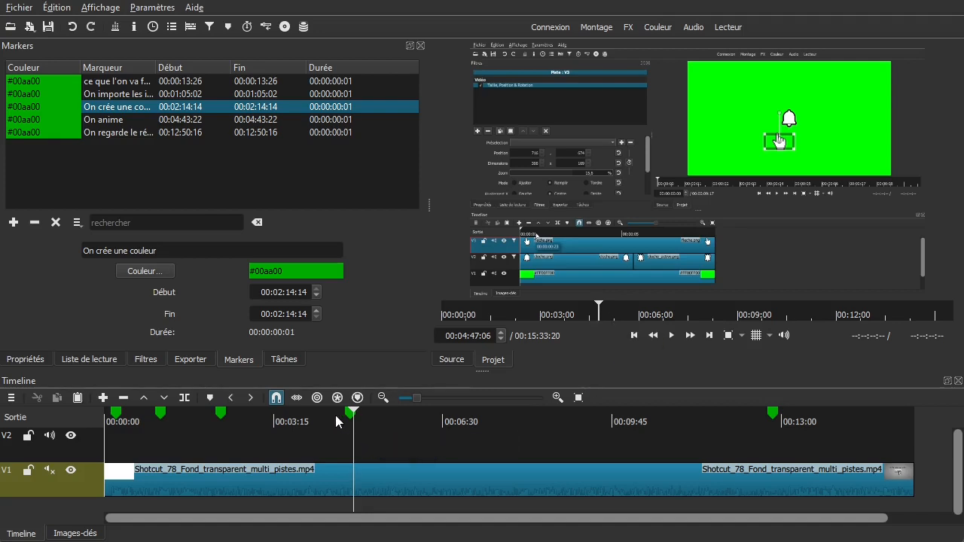
Delete the "On crée une couleur" marker at 00:02:14:14 on the timeline
left_click(221, 413)
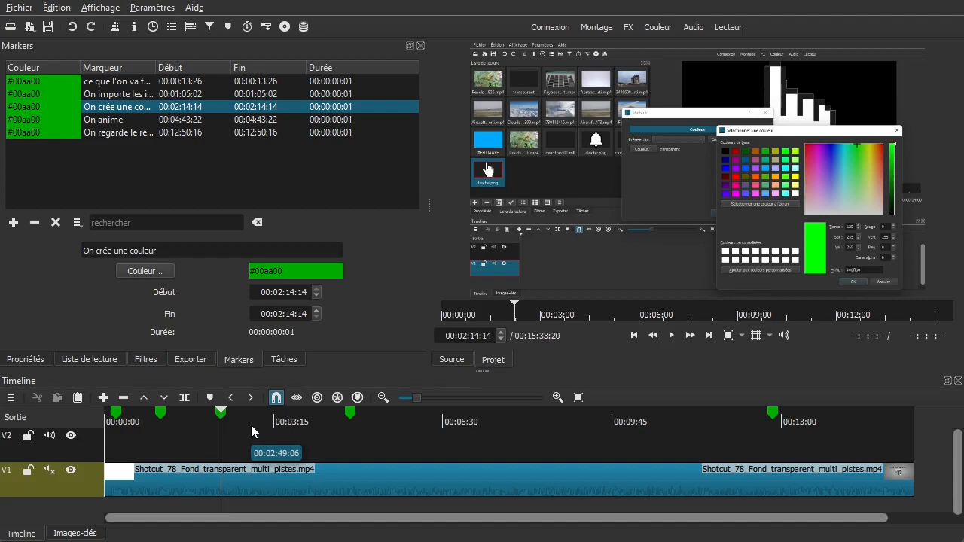
key("Delete")
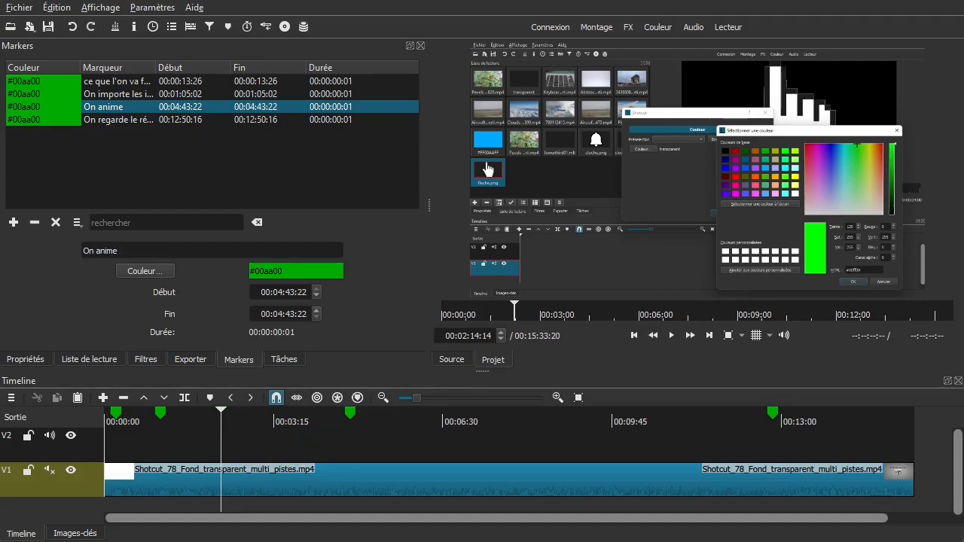
Place the blue #FF00AAFF colour clip from the playlist on track V2 and snap its start to the "On anime" marker
left_click(113, 359)
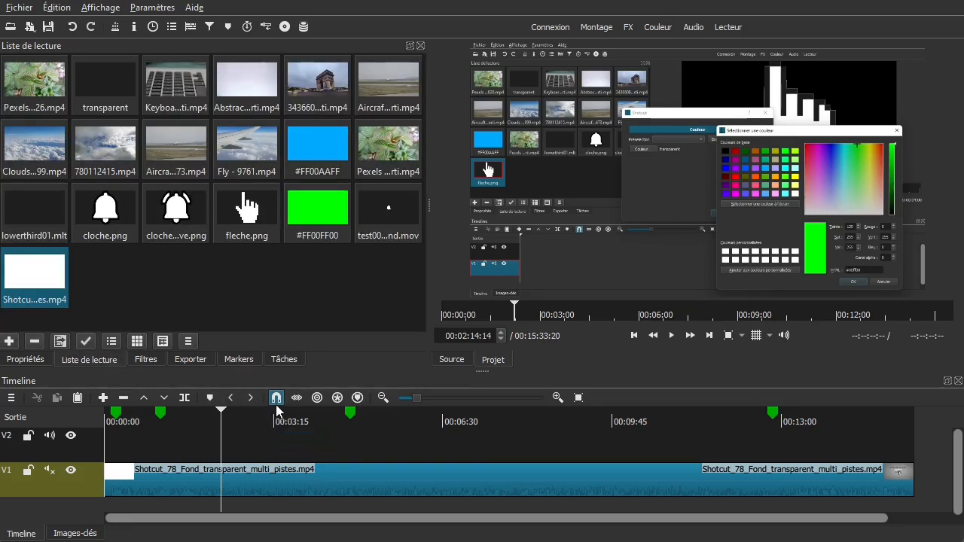
left_click(317, 145)
left_click_drag(312, 140, 452, 443)
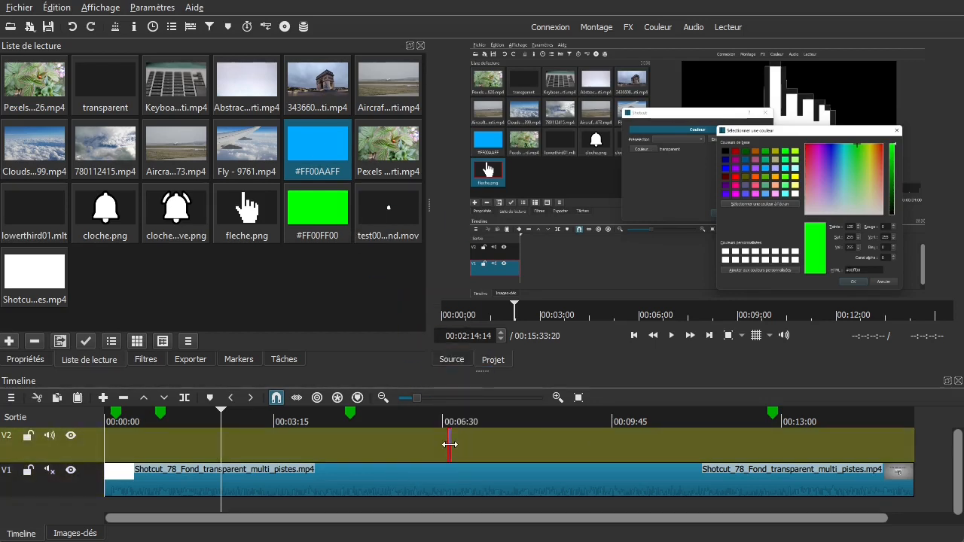
left_click_drag(420, 397, 429, 397)
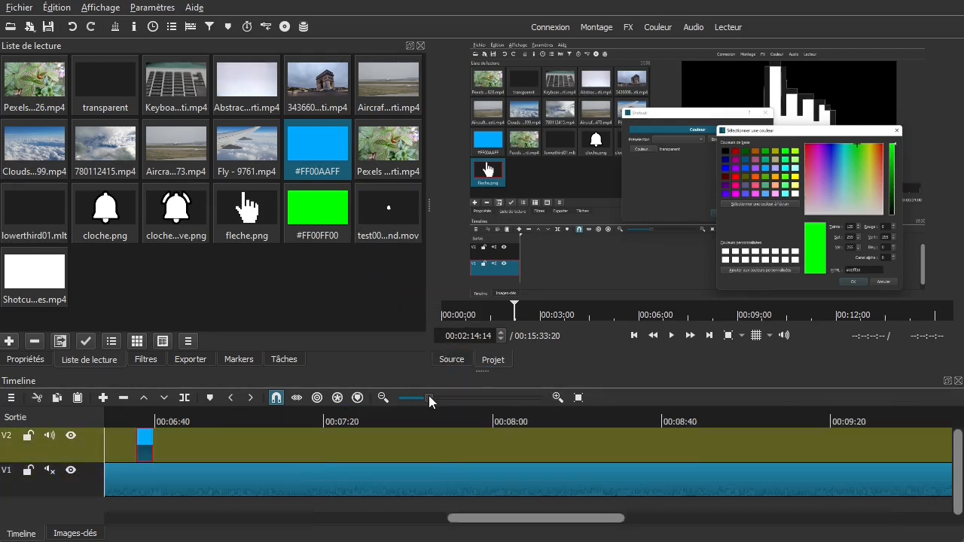
left_click_drag(301, 518, 512, 518)
left_click_drag(642, 451, 163, 456)
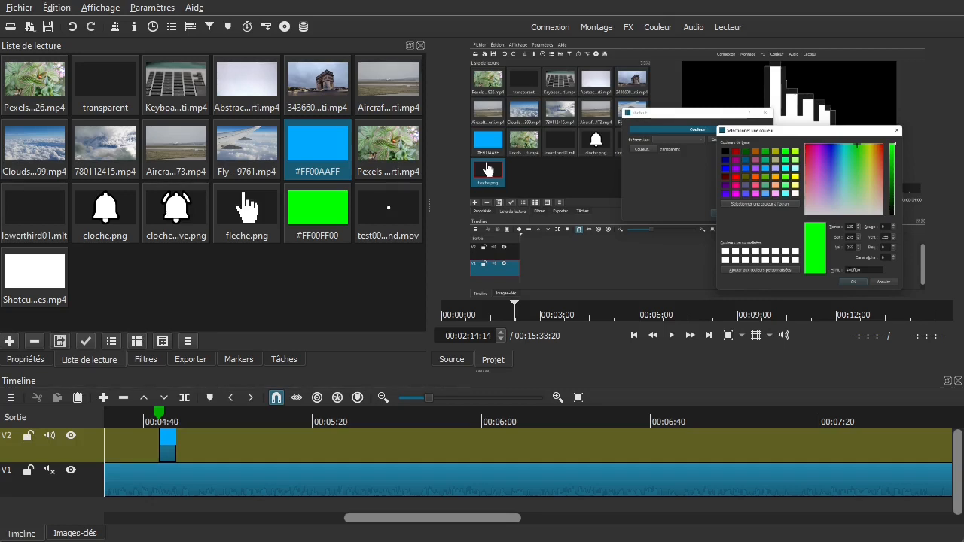
View the markers at the start of the timeline and review the chapitre_youtube.txt list in Notepad++ again before returning to Shotcut
left_click_drag(456, 520, 193, 522)
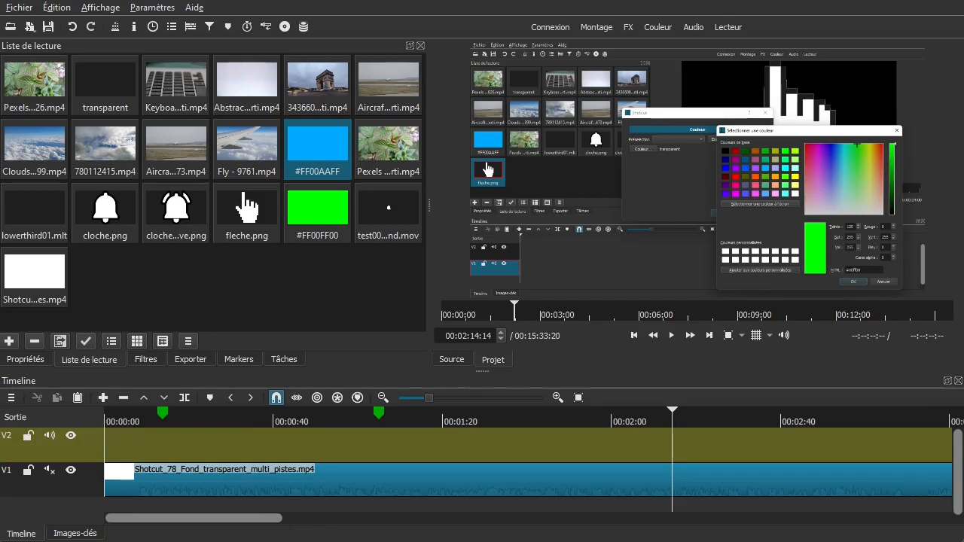
left_click_drag(963, 98, 719, 95)
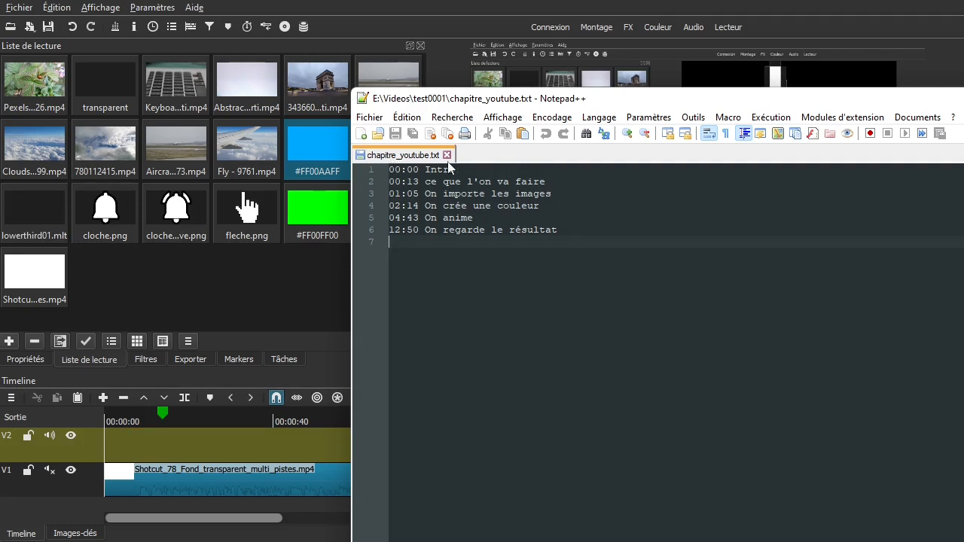
left_click_drag(482, 101, 963, 99)
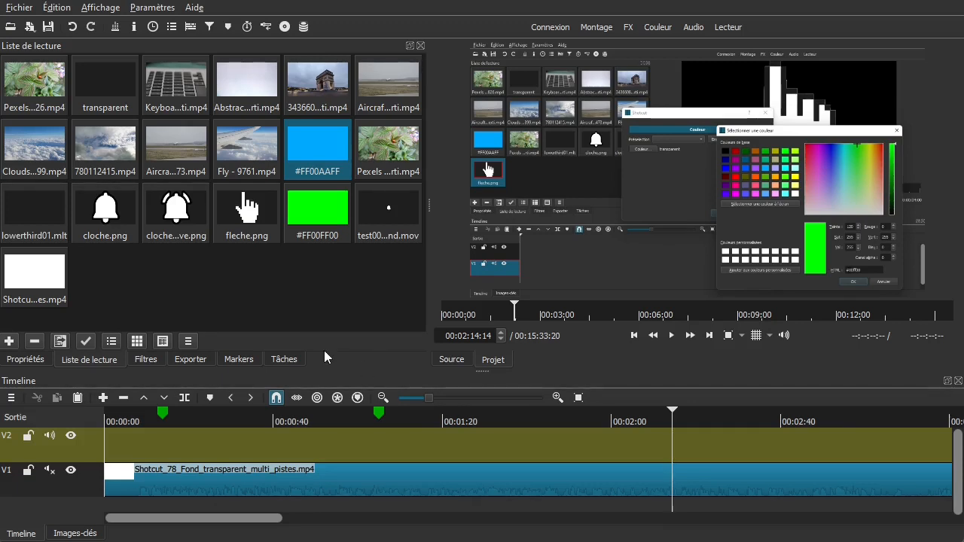
Fit the whole project in the timeline and place the playhead at about 00:02:50
left_click(321, 442)
left_click(579, 398)
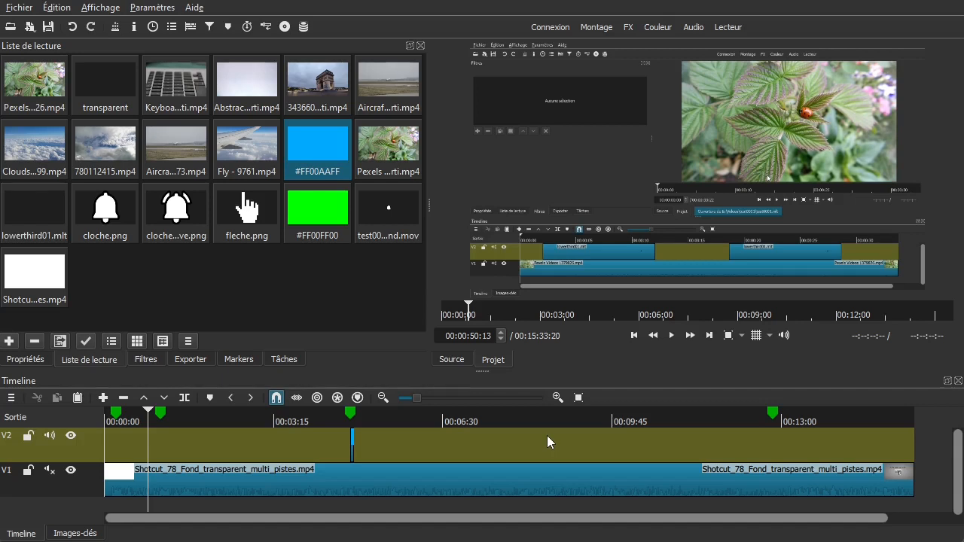
left_click(252, 435)
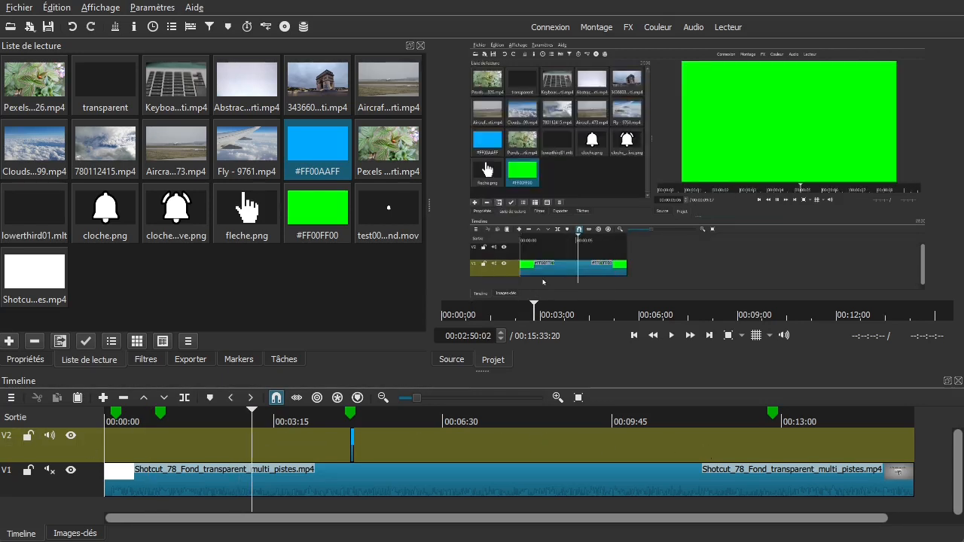